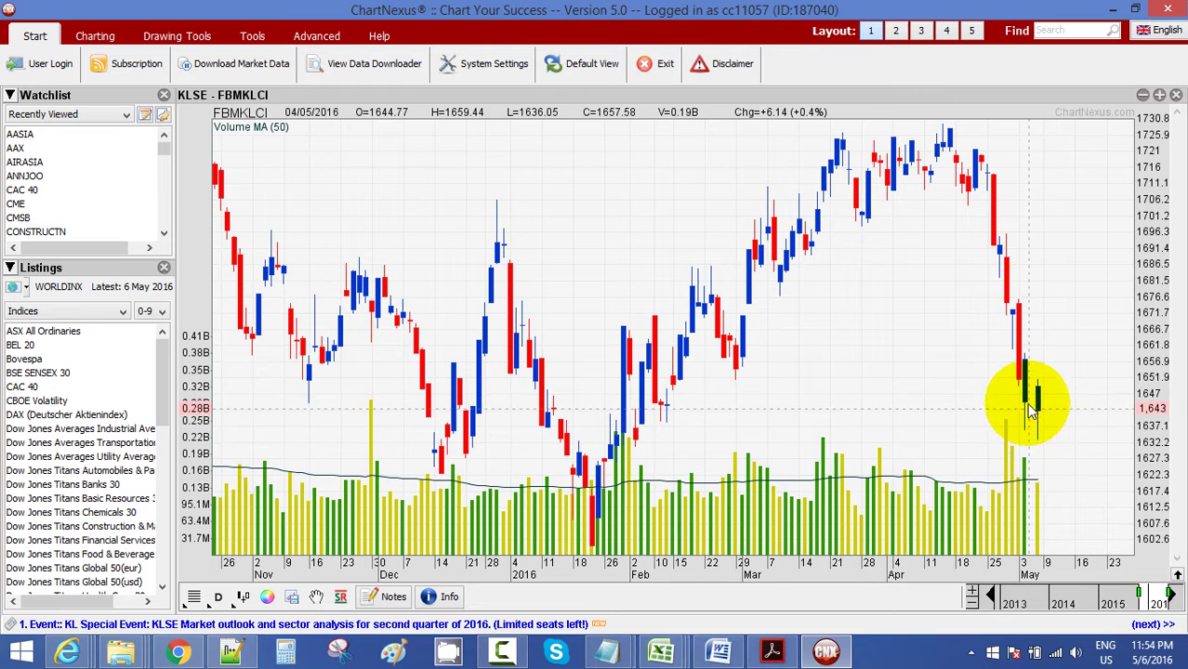
Step: Run the end-of-day data update for the KLSE market and close the update window
{"action": "scroll", "coordinate": [1082, 370], "scroll_direction": "down", "scroll_amount": 2}
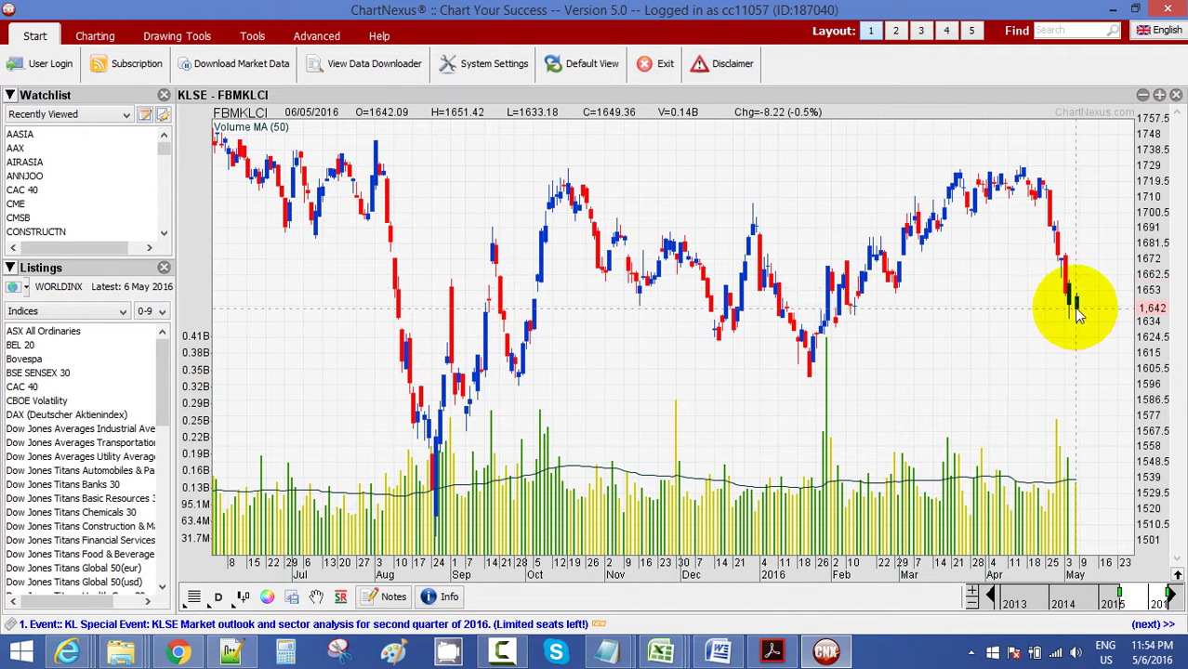
{"action": "left_click", "coordinate": [351, 63]}
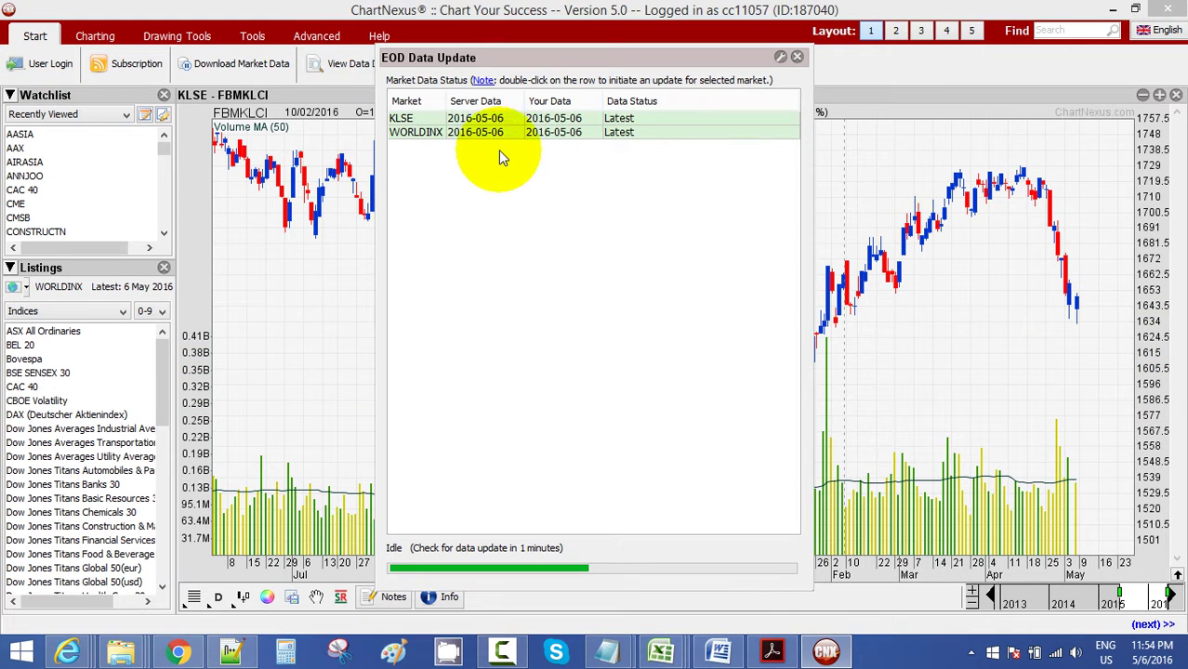
{"action": "double_click", "coordinate": [498, 118]}
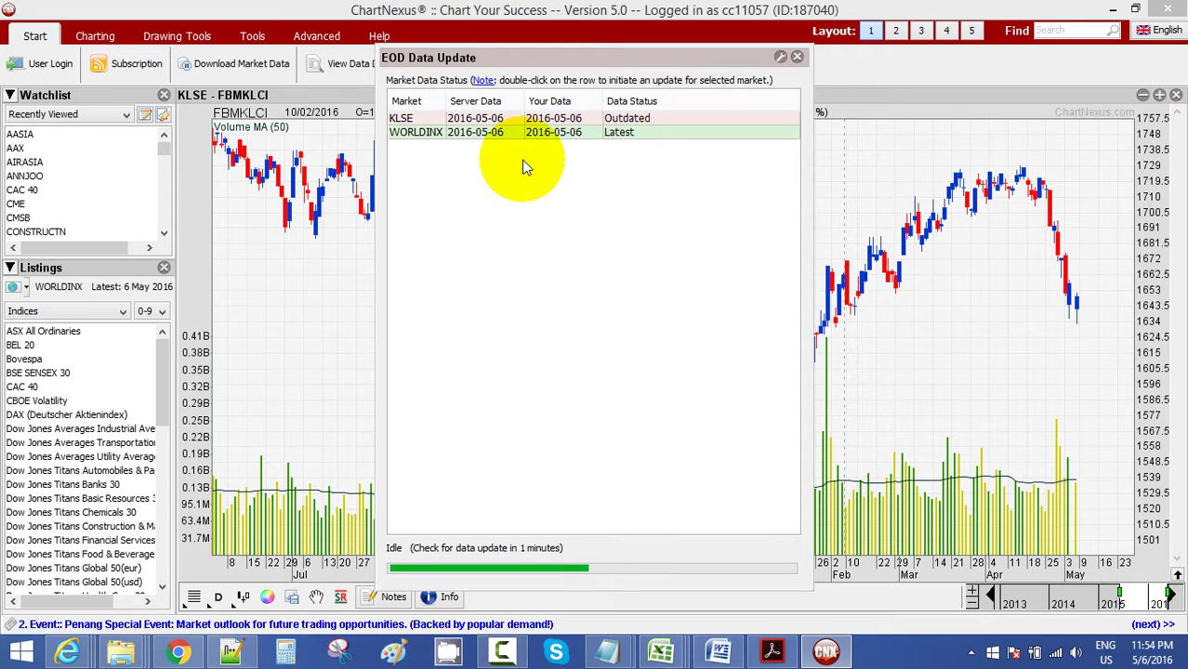
{"action": "left_click", "coordinate": [601, 120]}
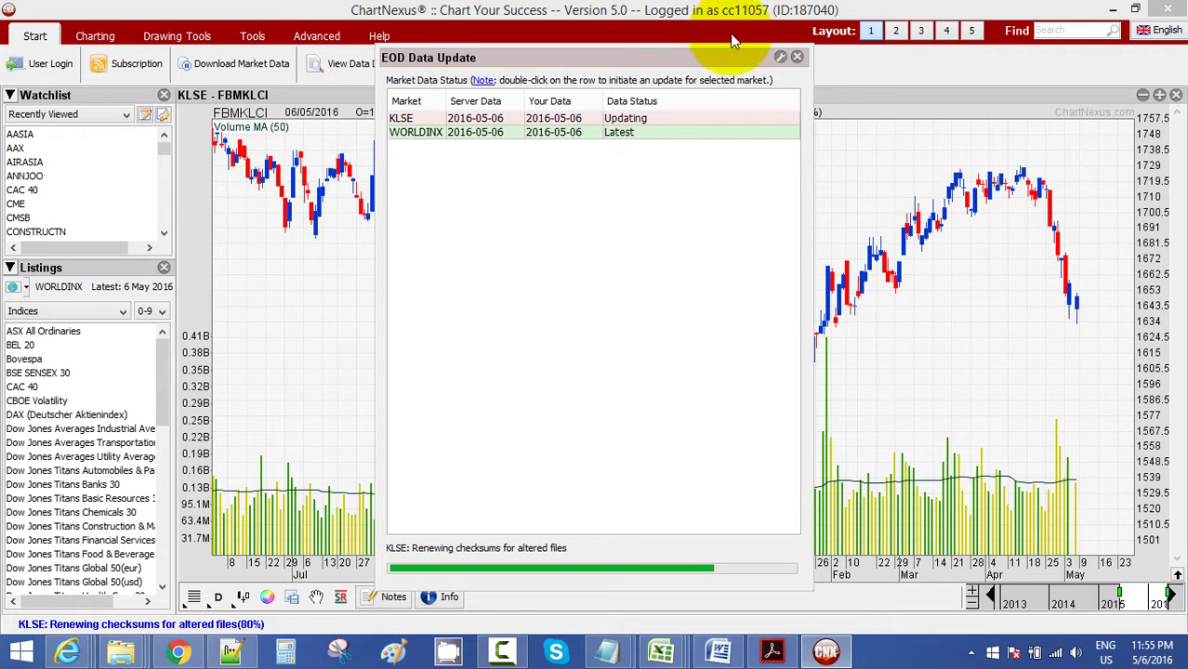
{"action": "left_click", "coordinate": [797, 57]}
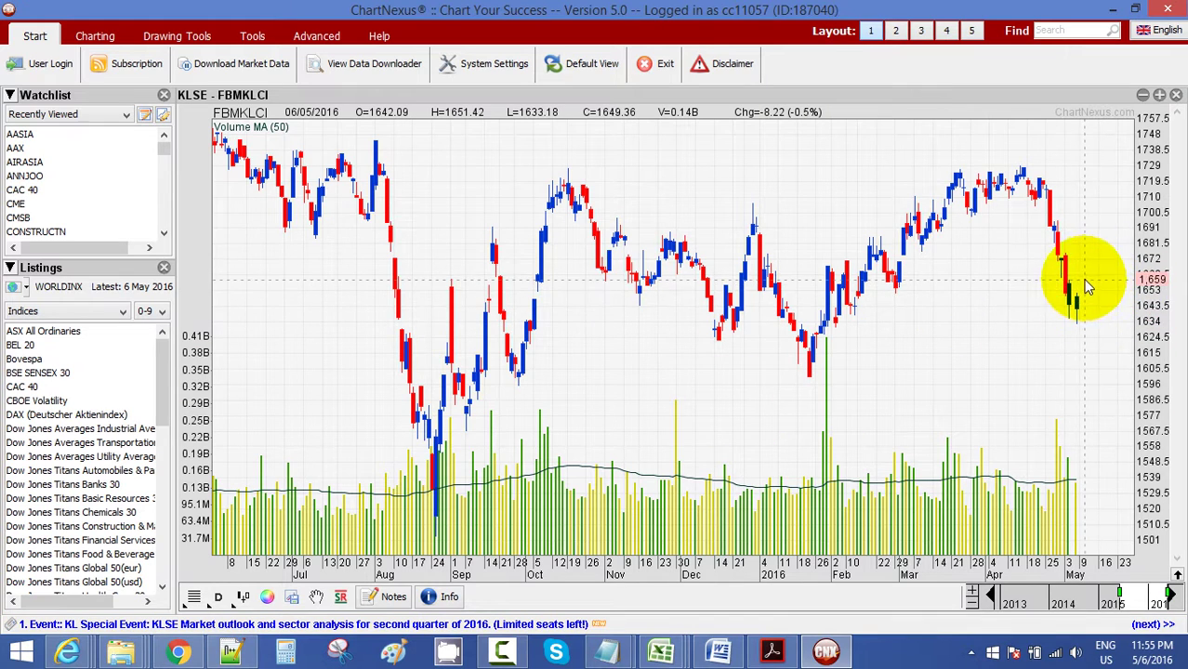
Step: Switch to Internet Explorer, open the bookmarked KLSE Composite Futures page in a new tab, and dismiss the pop-up
{"action": "scroll", "coordinate": [1087, 286], "scroll_direction": "up", "scroll_amount": 2}
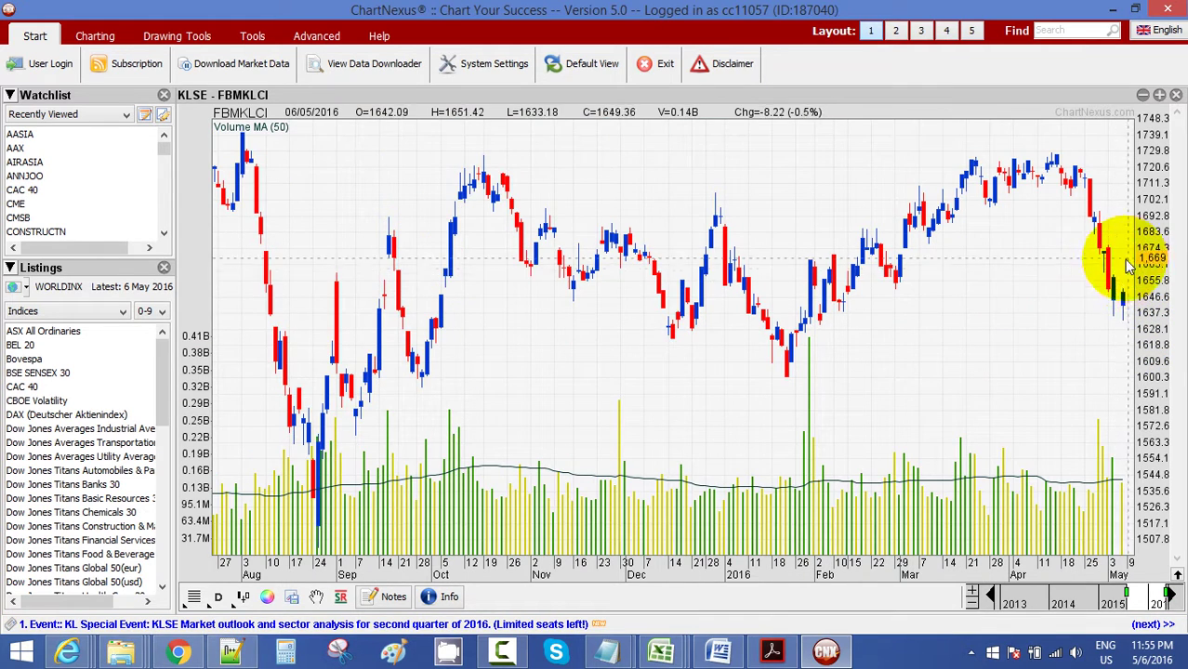
{"action": "left_click", "coordinate": [177, 652]}
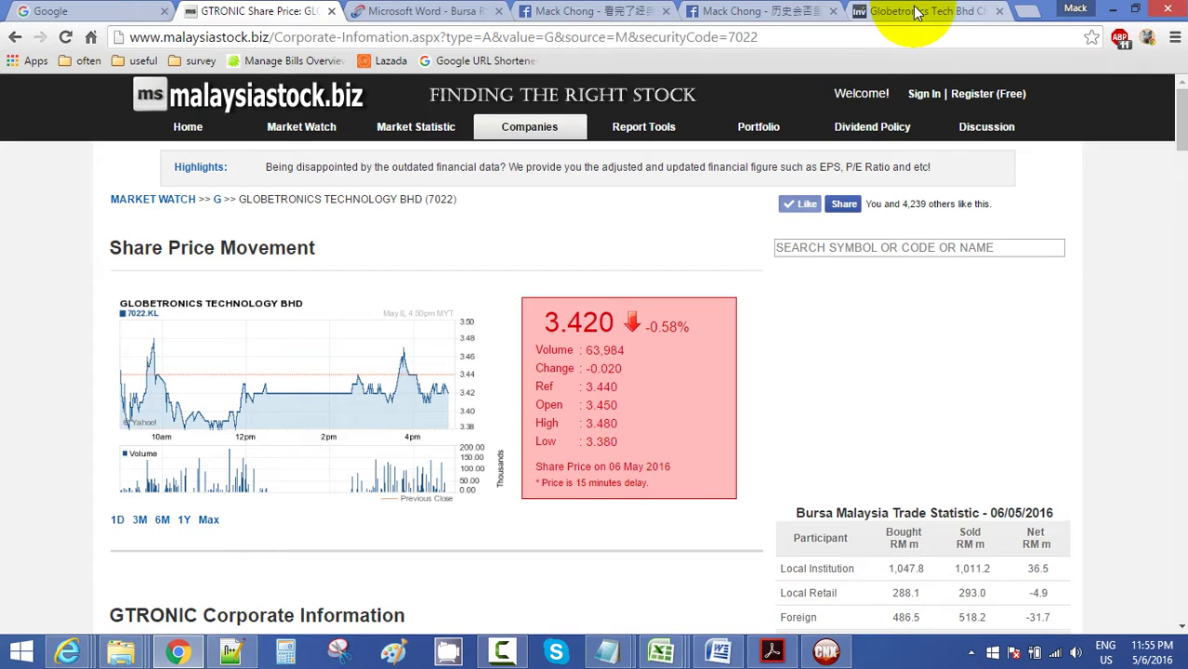
{"action": "mouse_move", "coordinate": [67, 652]}
{"action": "left_click", "coordinate": [455, 586]}
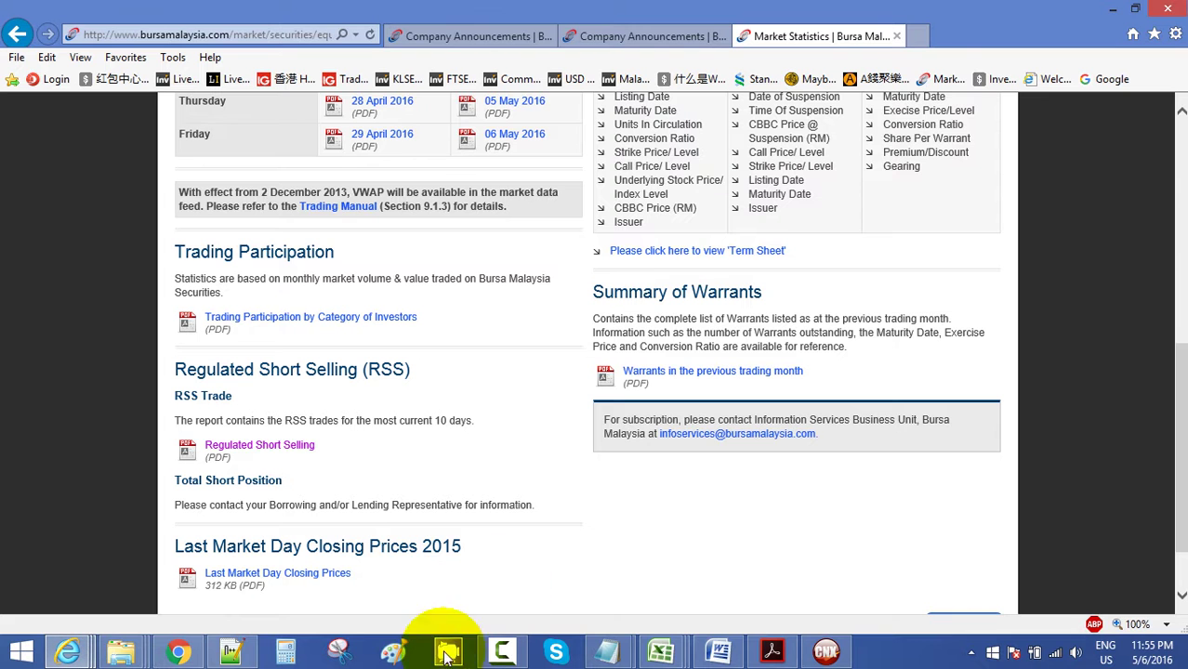
{"action": "left_click", "coordinate": [917, 36]}
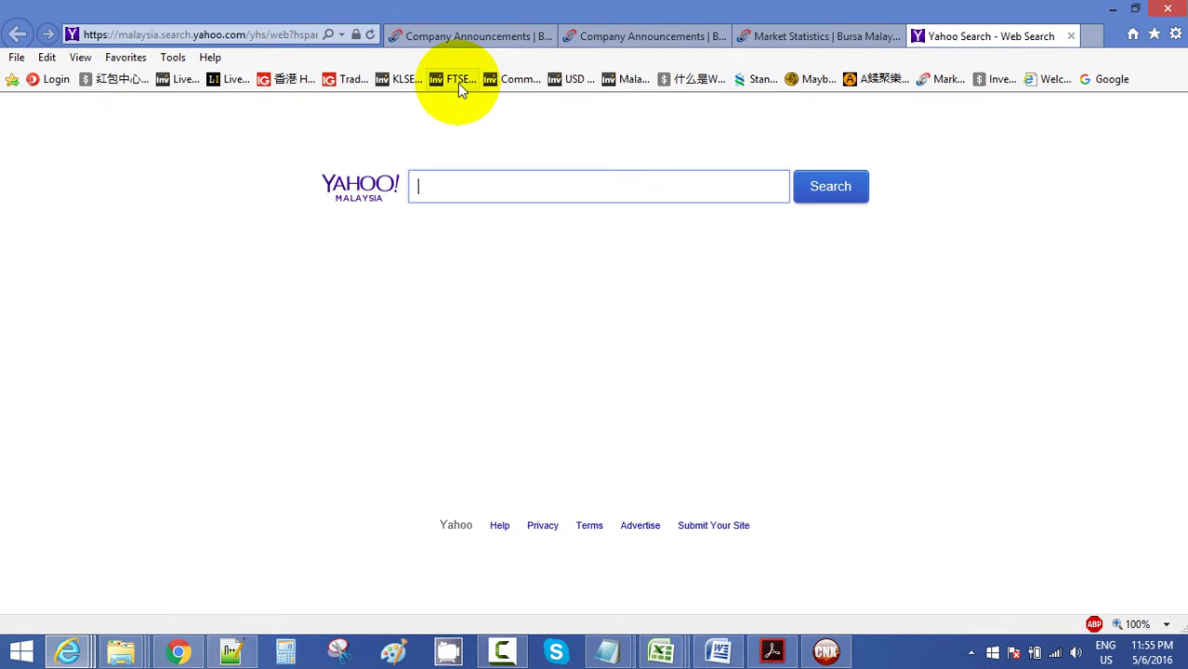
{"action": "left_click", "coordinate": [401, 79]}
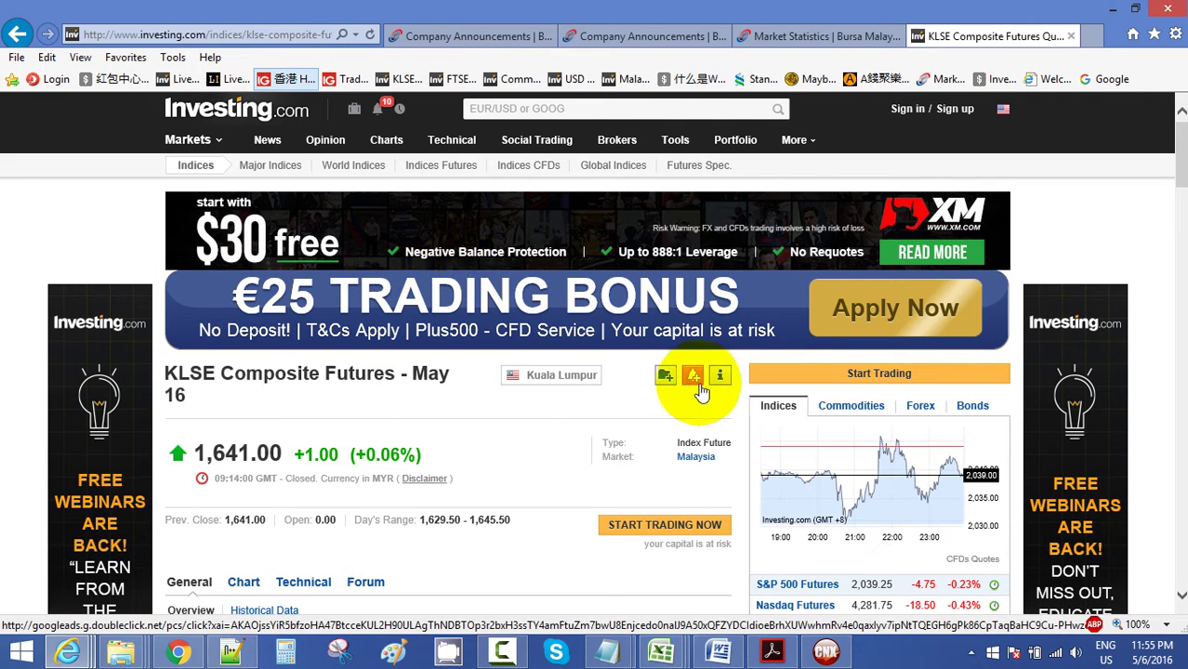
{"action": "scroll", "coordinate": [694, 379], "scroll_direction": "down", "scroll_amount": 3}
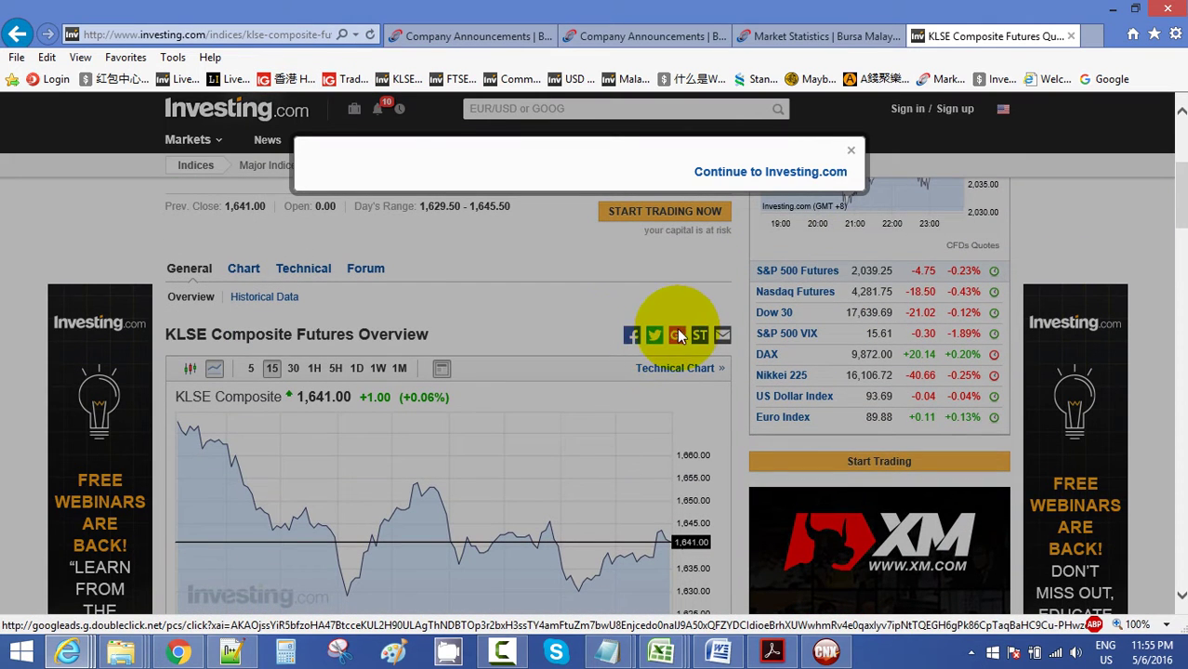
{"action": "left_click", "coordinate": [849, 154]}
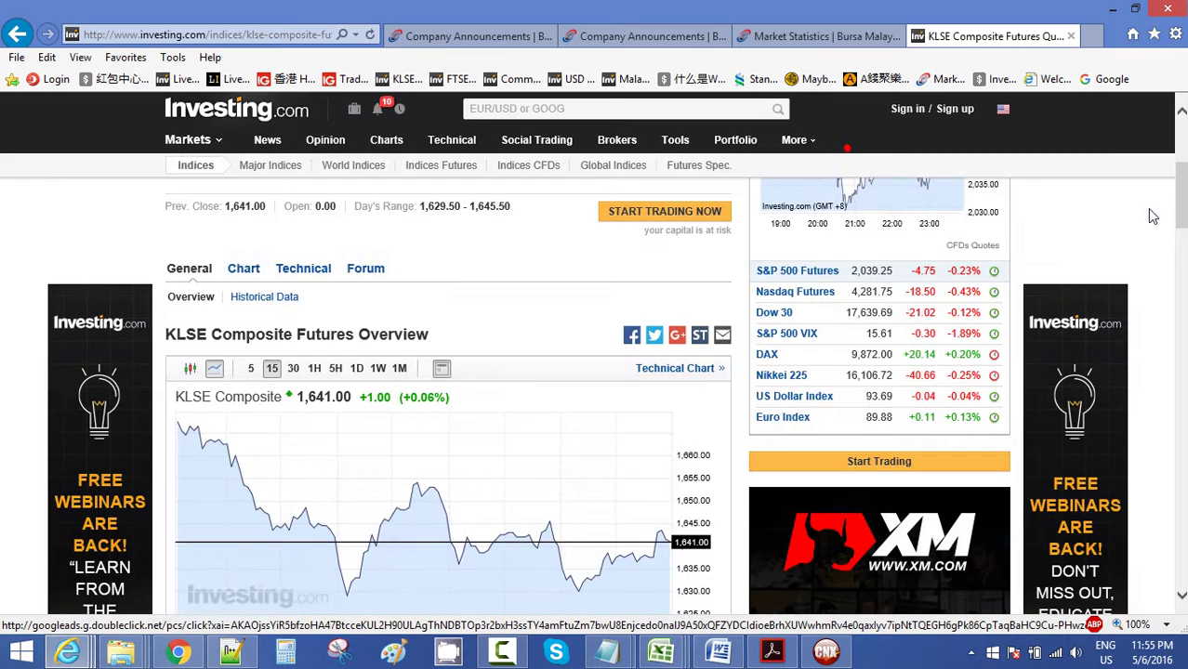
Step: Show the KLSE Composite futures chart as candlesticks with a one-day (1D) interval
{"action": "scroll", "coordinate": [520, 242], "scroll_direction": "down", "scroll_amount": 1}
{"action": "left_click", "coordinate": [189, 289]}
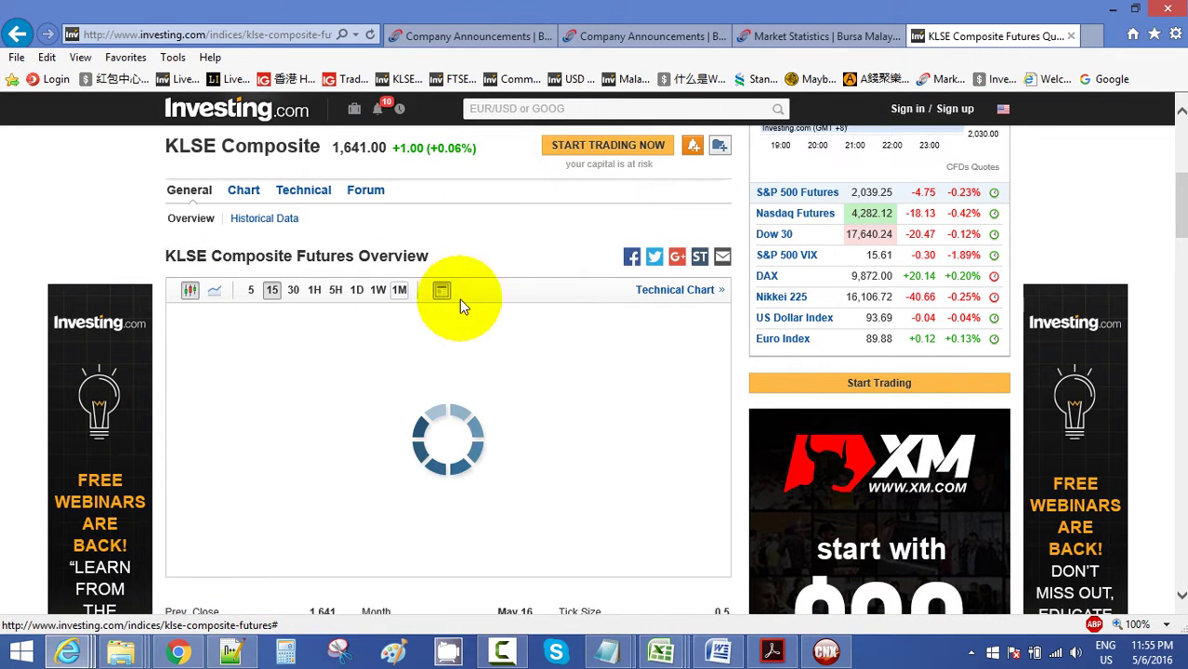
{"action": "scroll", "coordinate": [566, 250], "scroll_direction": "down", "scroll_amount": 1}
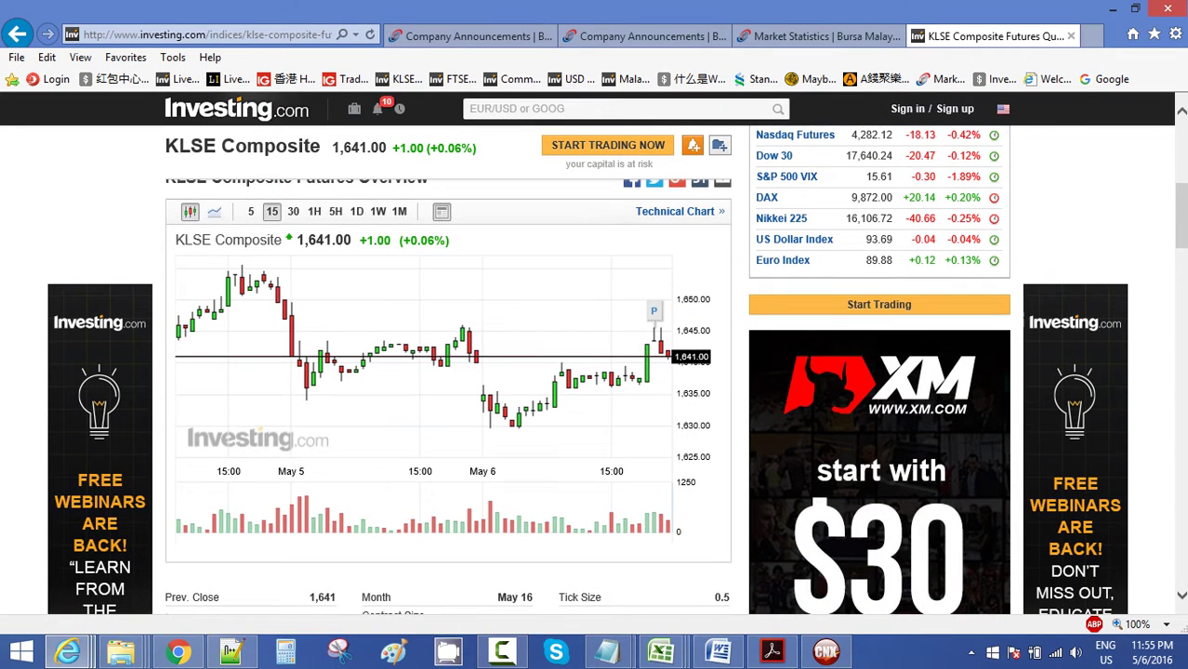
{"action": "left_click", "coordinate": [356, 212]}
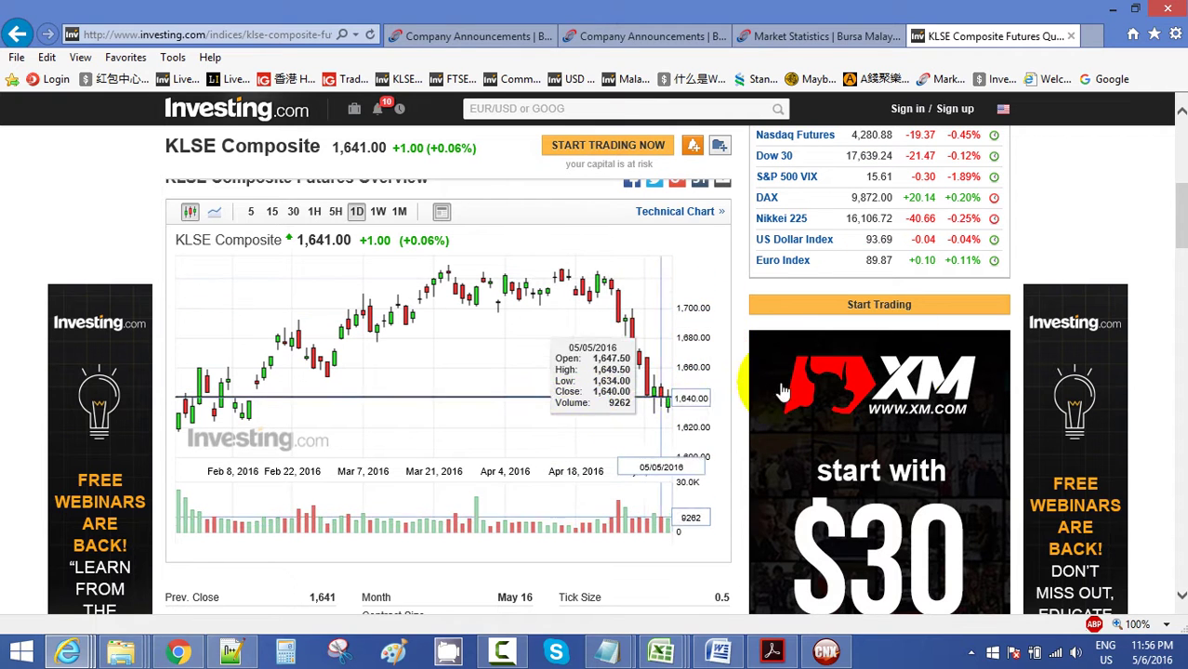
Step: Open the Nikkei 225 index page and display its overview chart as candlesticks
{"action": "scroll", "coordinate": [783, 390], "scroll_direction": "up", "scroll_amount": 1}
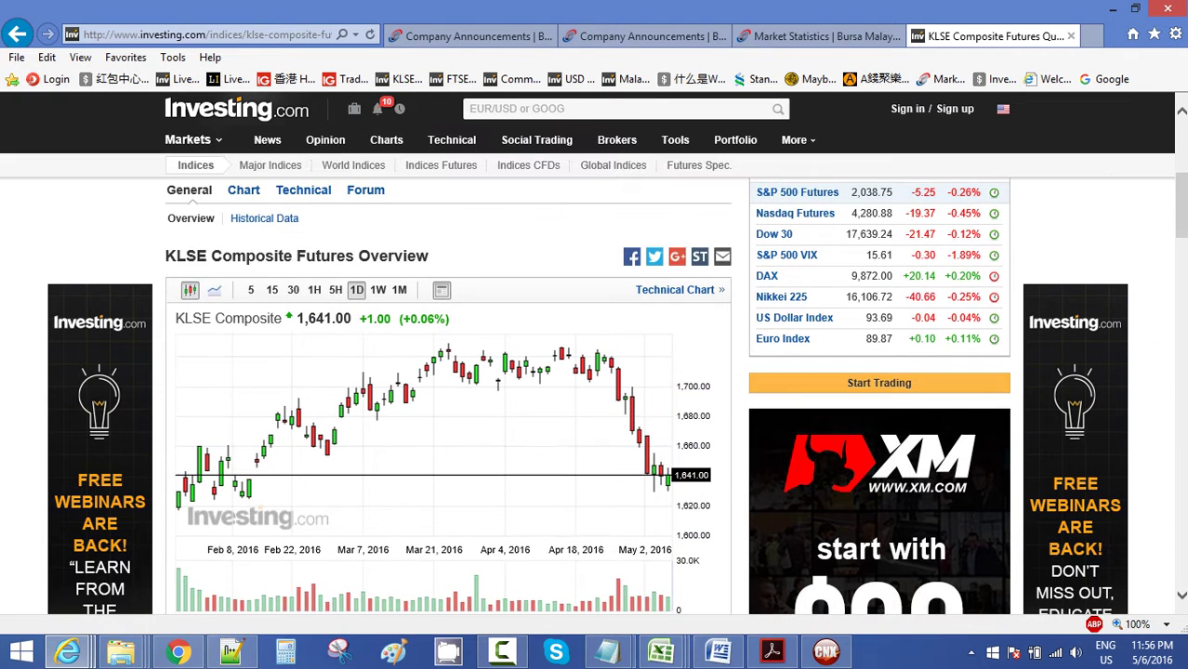
{"action": "left_click", "coordinate": [784, 298]}
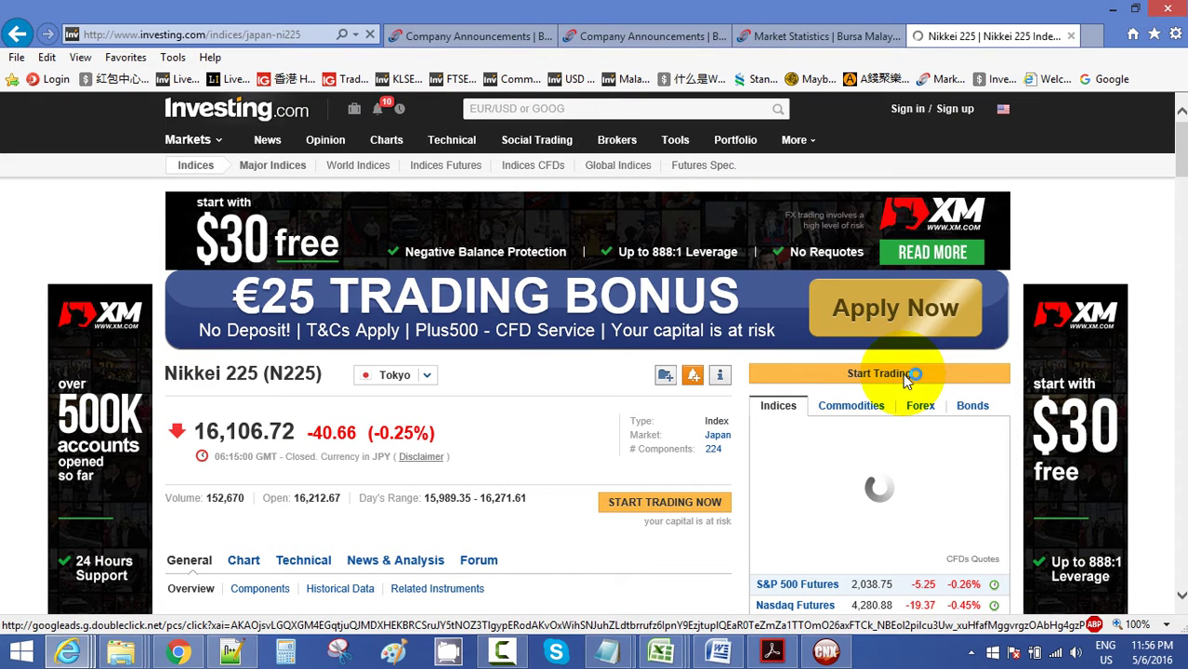
{"action": "scroll", "coordinate": [915, 374], "scroll_direction": "down", "scroll_amount": 3}
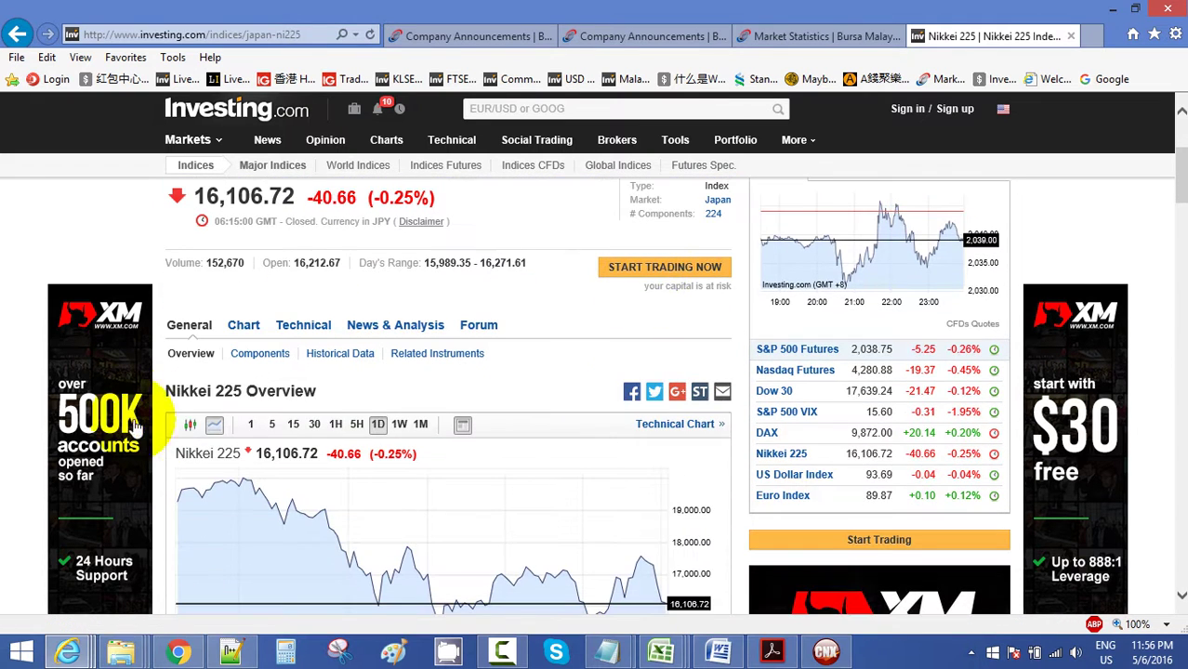
{"action": "left_click", "coordinate": [189, 424]}
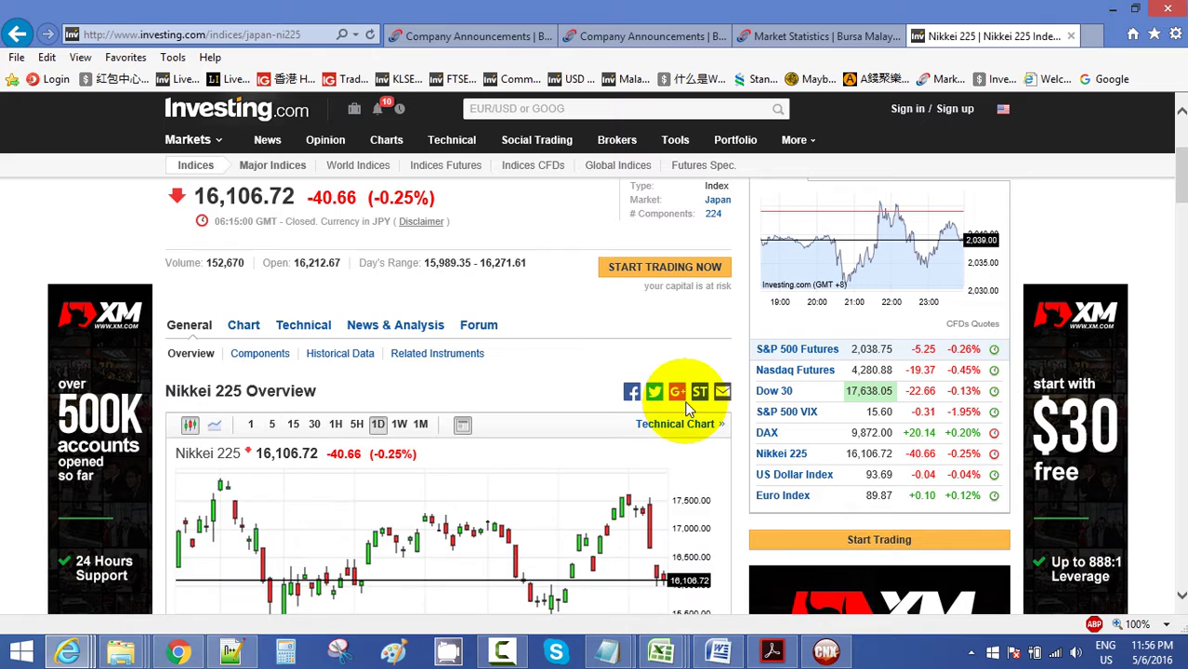
{"action": "scroll", "coordinate": [688, 409], "scroll_direction": "down", "scroll_amount": 2}
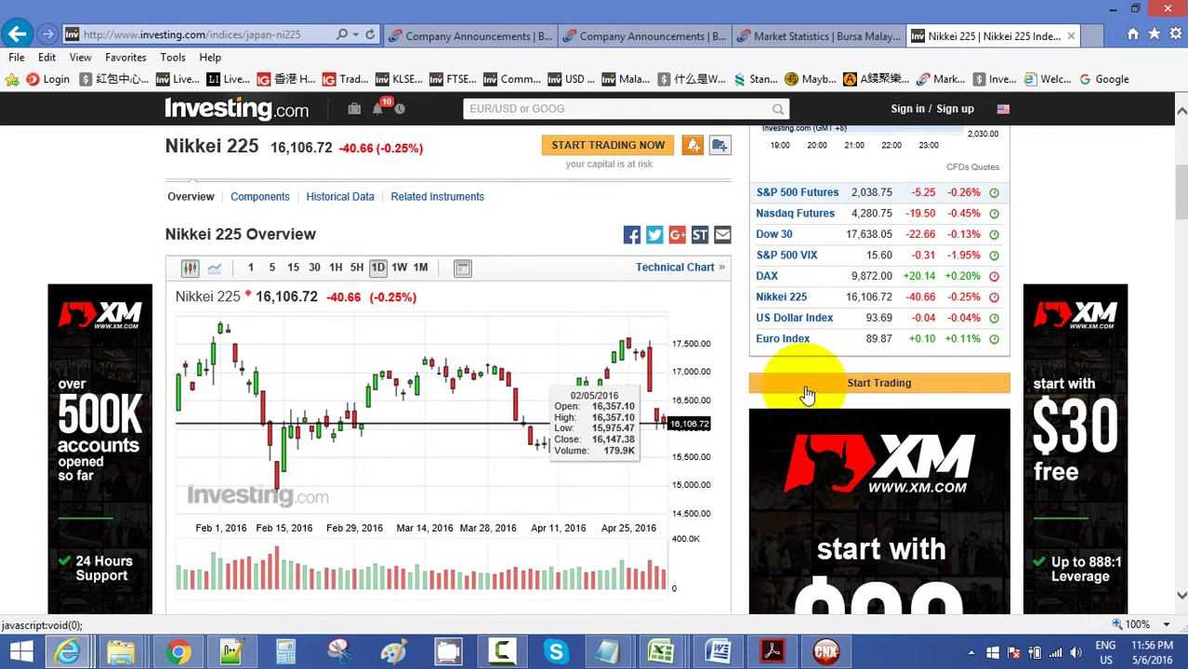
Step: Close the Nikkei 225 page, minimize Internet Explorer, and switch back to ChartNexus
{"action": "left_click", "coordinate": [1070, 37]}
{"action": "left_click", "coordinate": [1112, 8]}
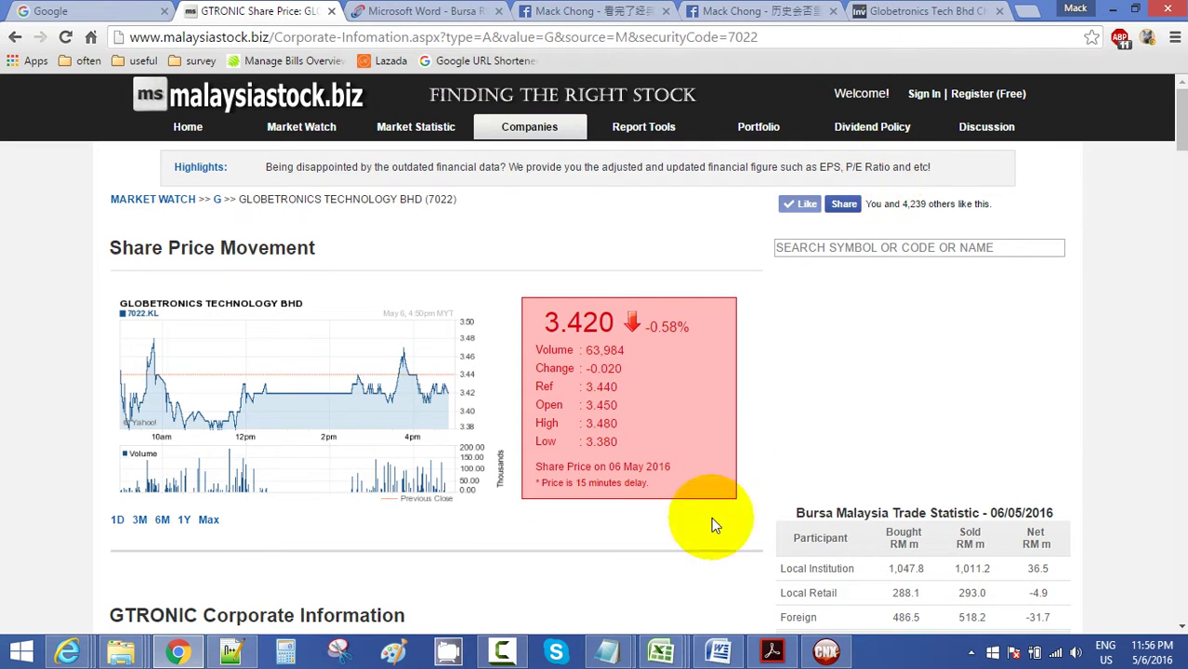
{"action": "left_click", "coordinate": [826, 652]}
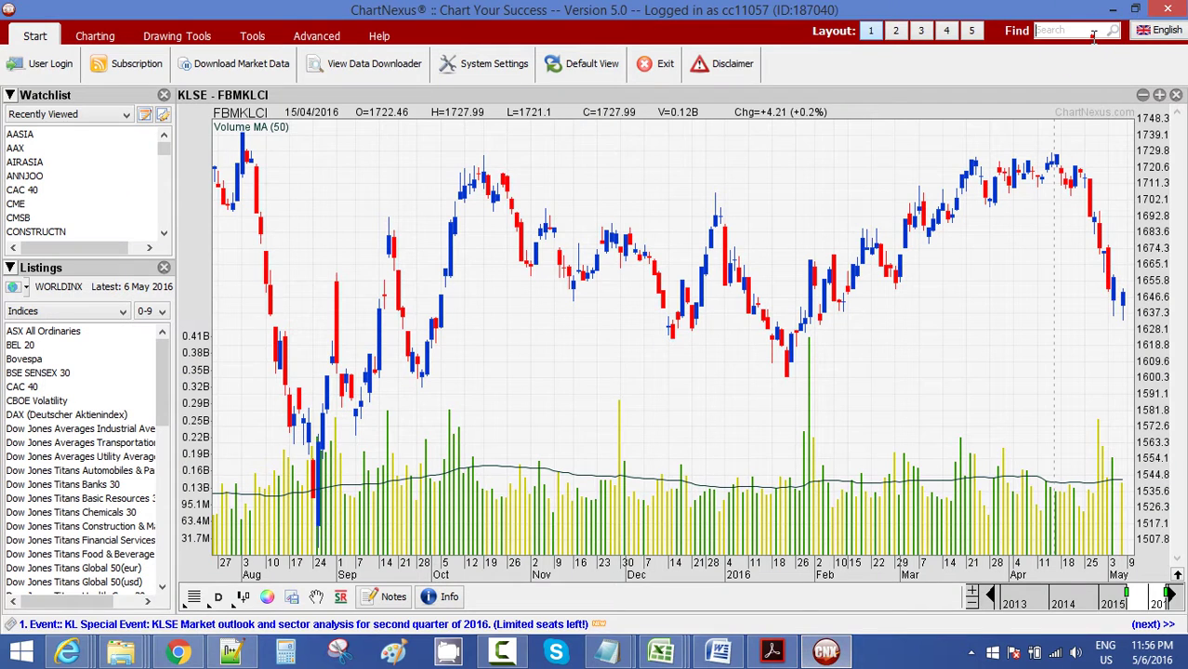
Step: Find the FBM70 index on KLSE, open its chart, and examine its price movement
{"action": "left_click", "coordinate": [1092, 36]}
{"action": "type", "text": "fbm70"}
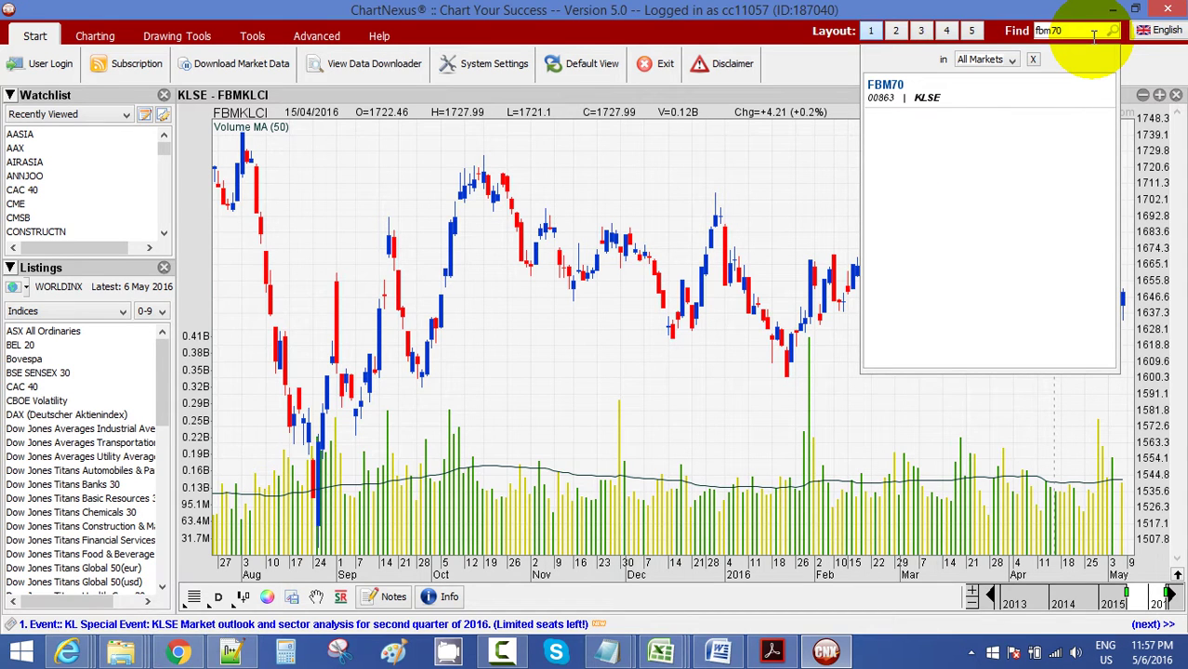
{"action": "key", "text": "Return"}
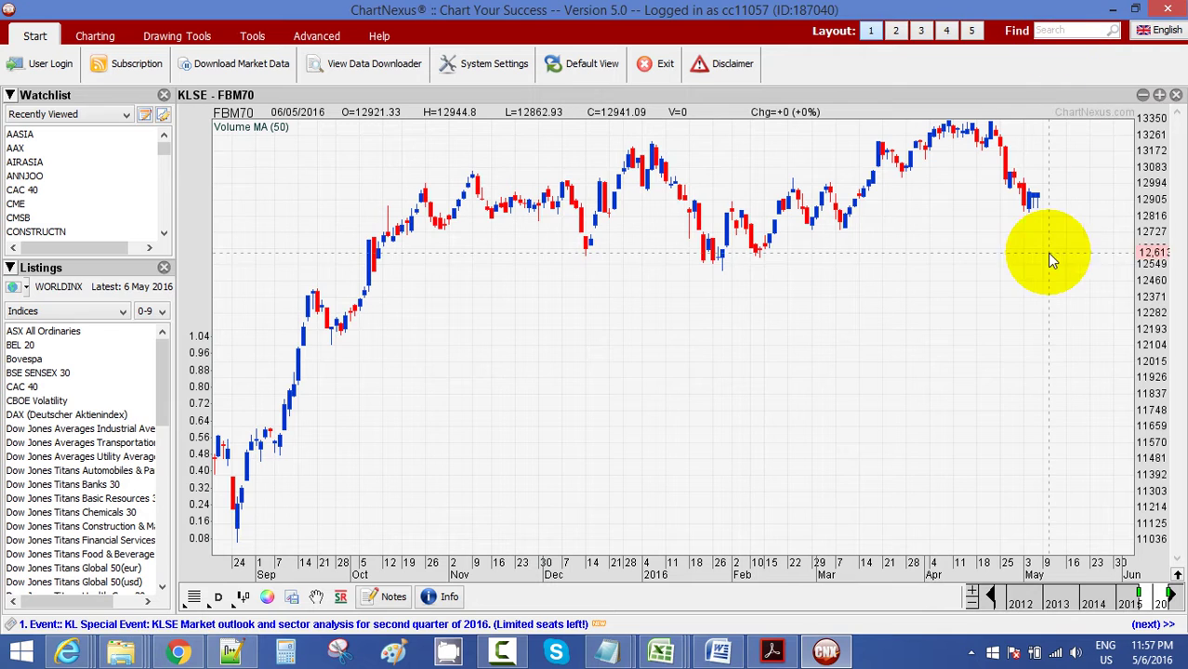
{"action": "left_click_drag", "start_coordinate": [1048, 259], "coordinate": [249, 320]}
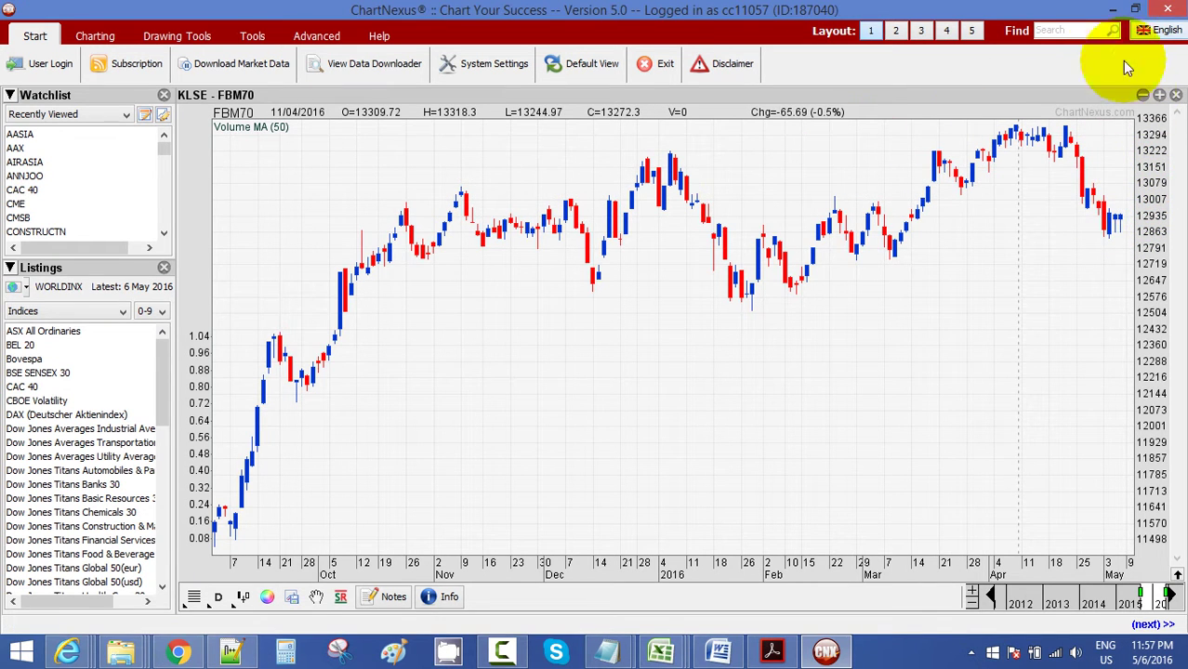
Step: Find the FBMSCAP small-cap index and open its chart
{"action": "left_click", "coordinate": [1061, 30]}
{"action": "type", "text": "fbms"}
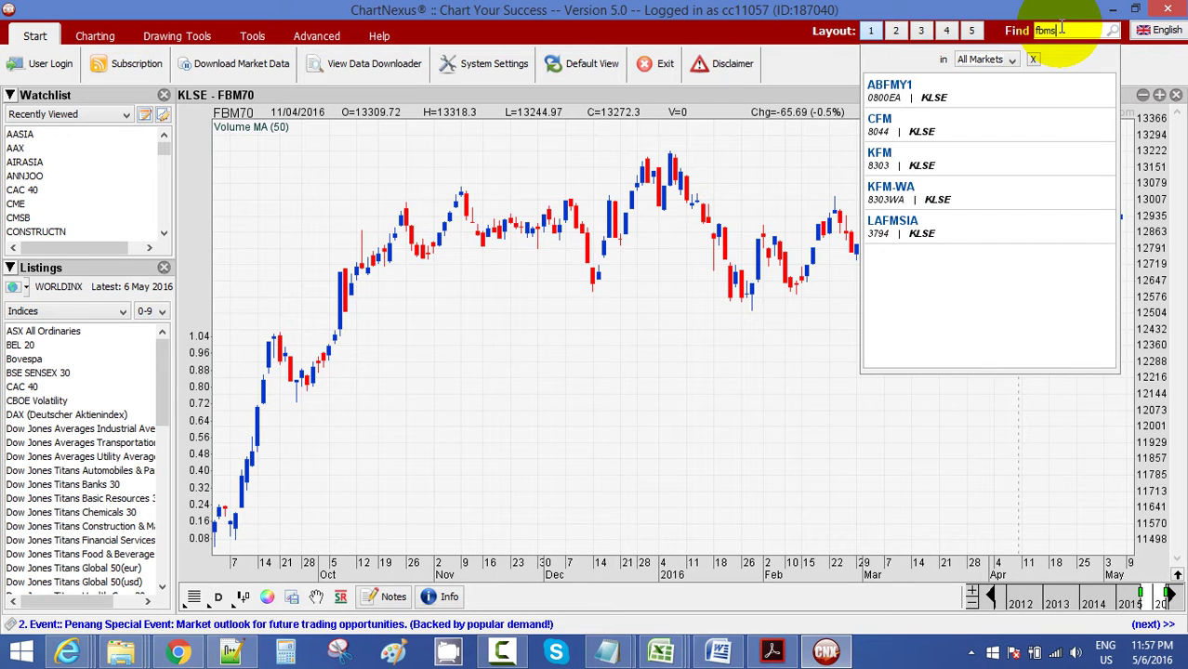
{"action": "key", "text": "Down"}
{"action": "key", "text": "Return"}
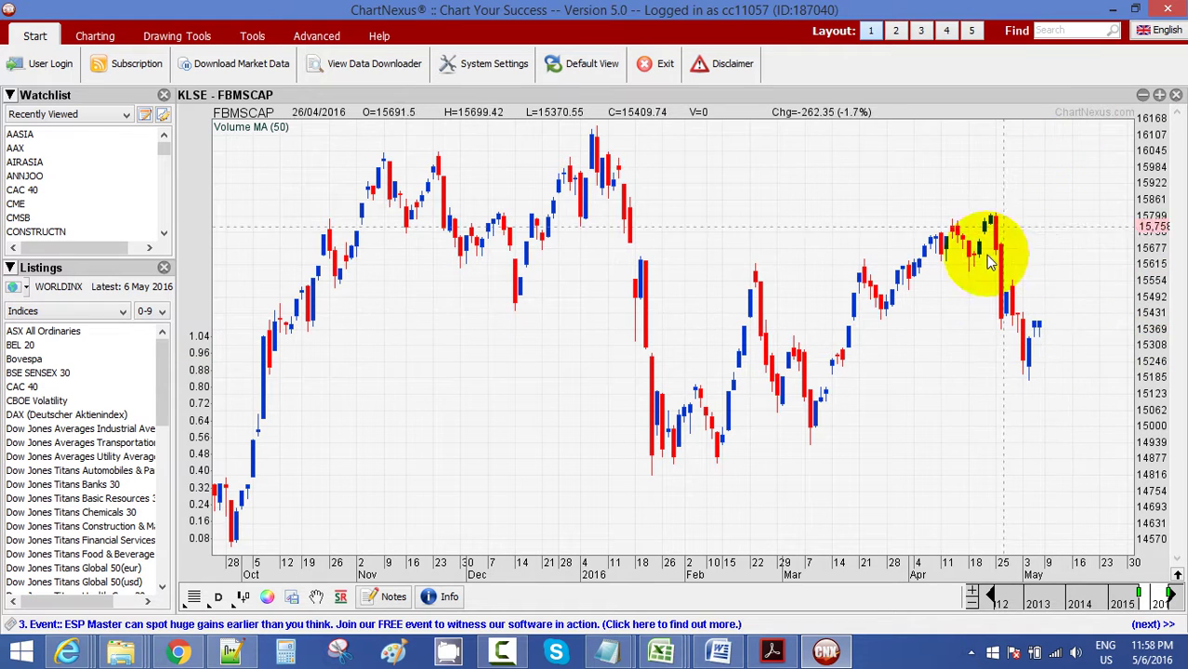
Step: Draw a rising arrow line beneath the FBMSCAP lows from January to May 2016, and erase it from the chart
{"action": "left_click", "coordinate": [95, 35]}
{"action": "left_click", "coordinate": [160, 36]}
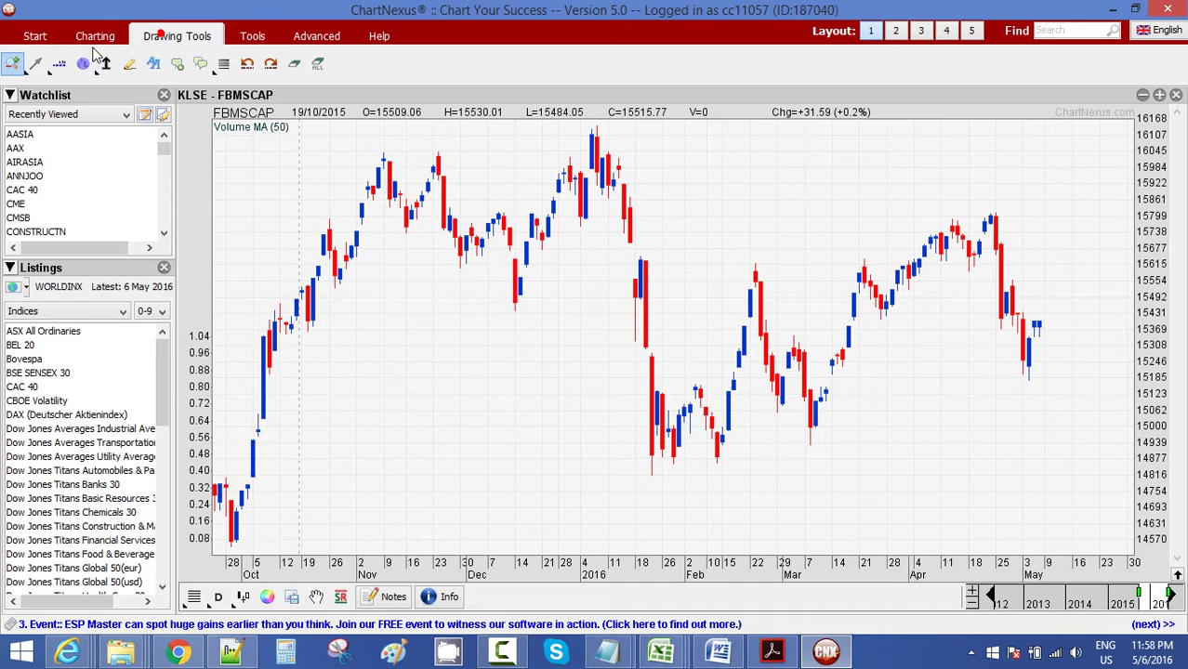
{"action": "left_click", "coordinate": [39, 63]}
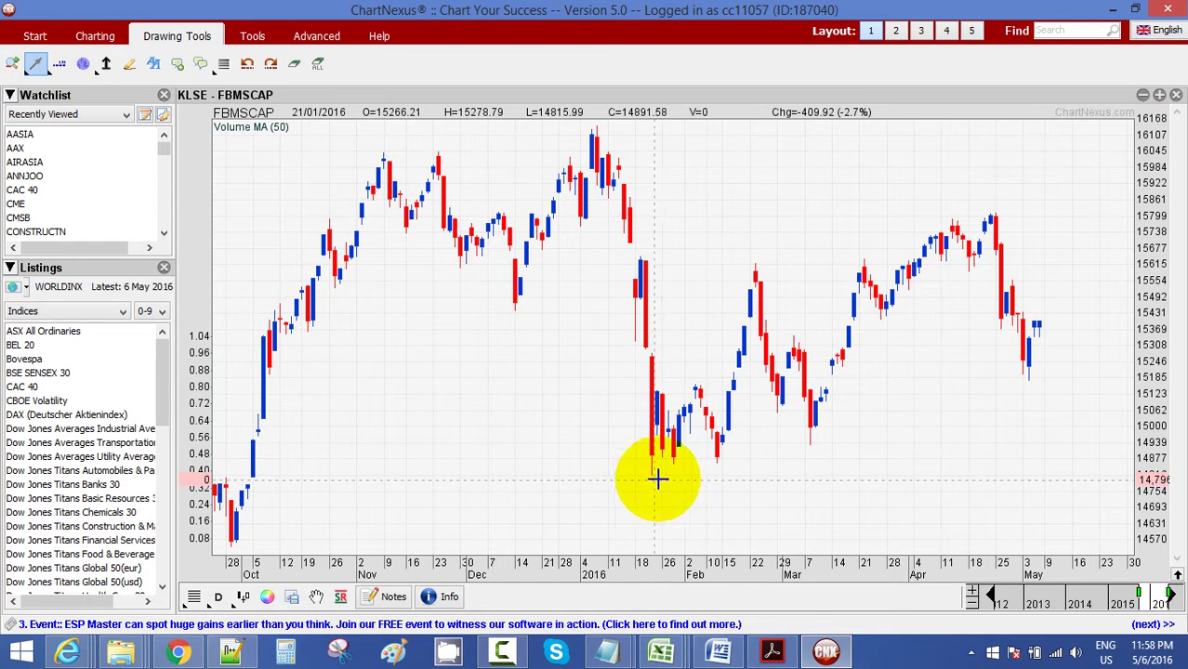
{"action": "left_click_drag", "start_coordinate": [657, 479], "coordinate": [1061, 374]}
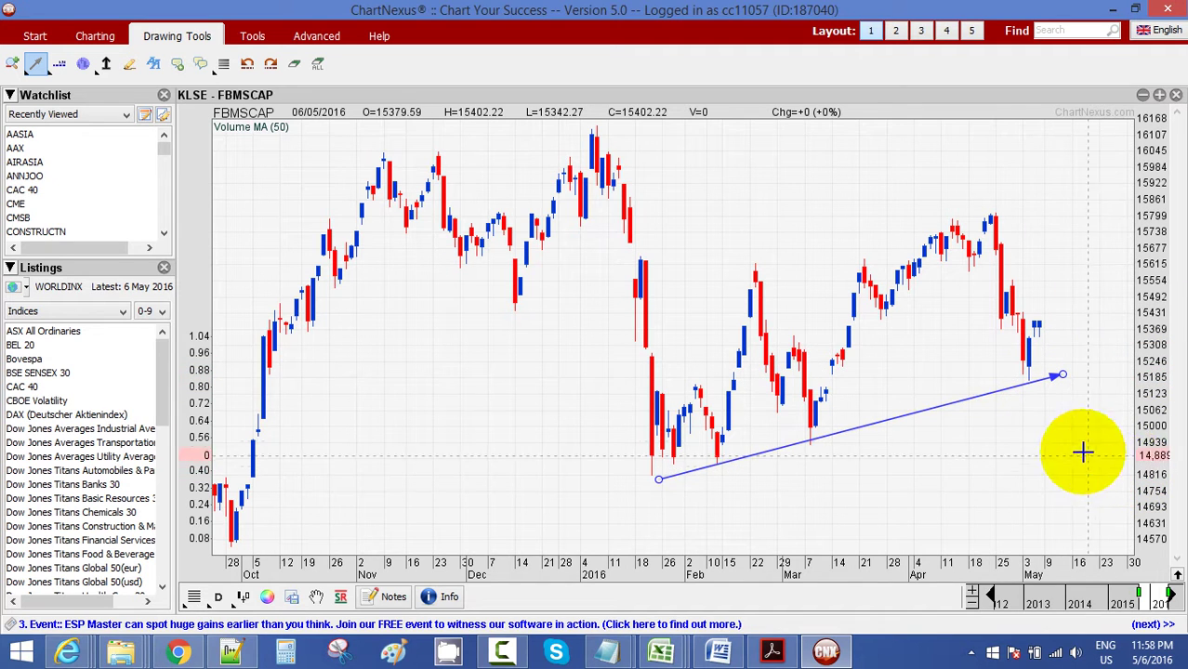
{"action": "left_click", "coordinate": [13, 67]}
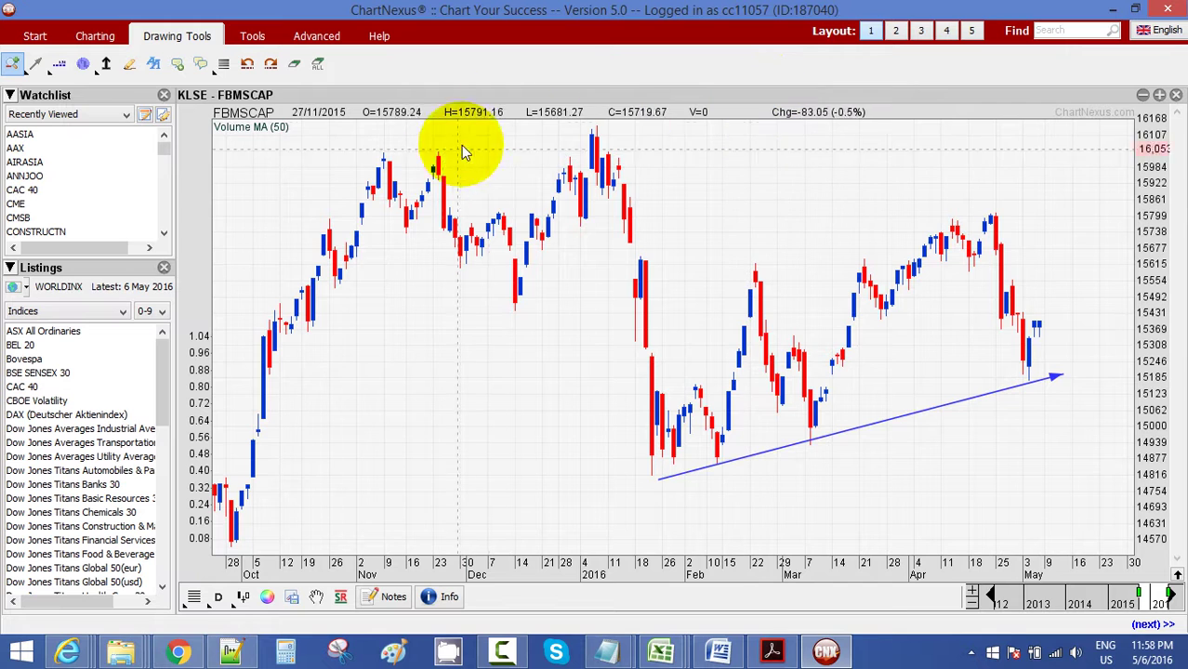
{"action": "left_click", "coordinate": [317, 64]}
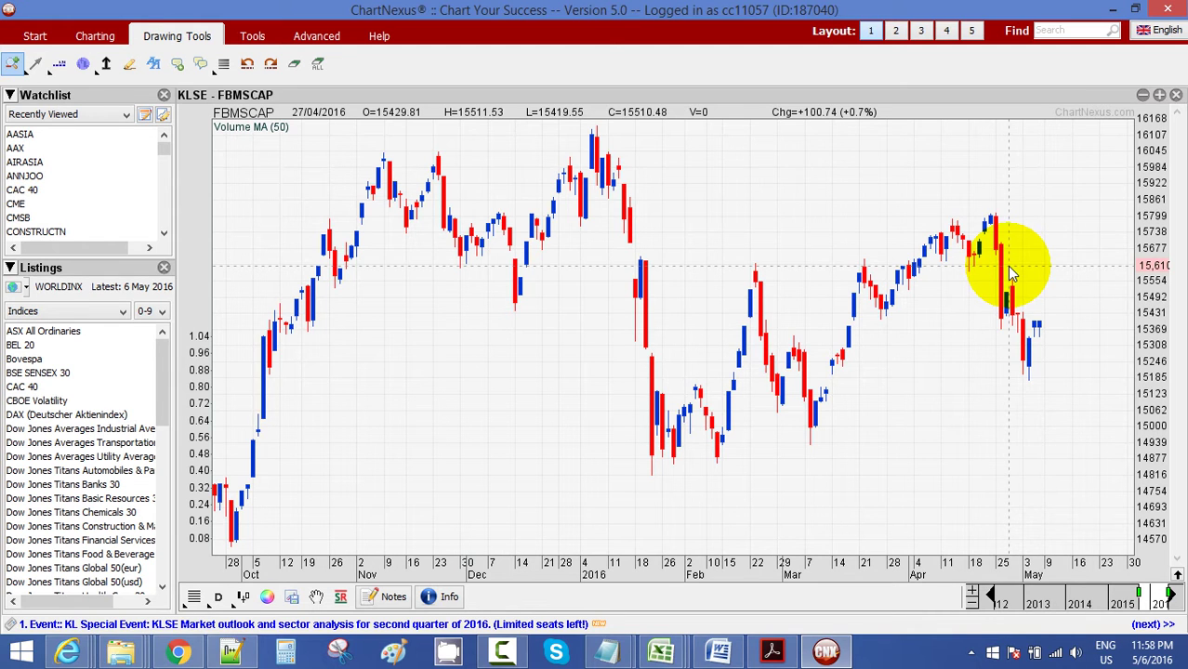
Step: Find the FBMACE index and open its chart
{"action": "left_click", "coordinate": [1073, 37]}
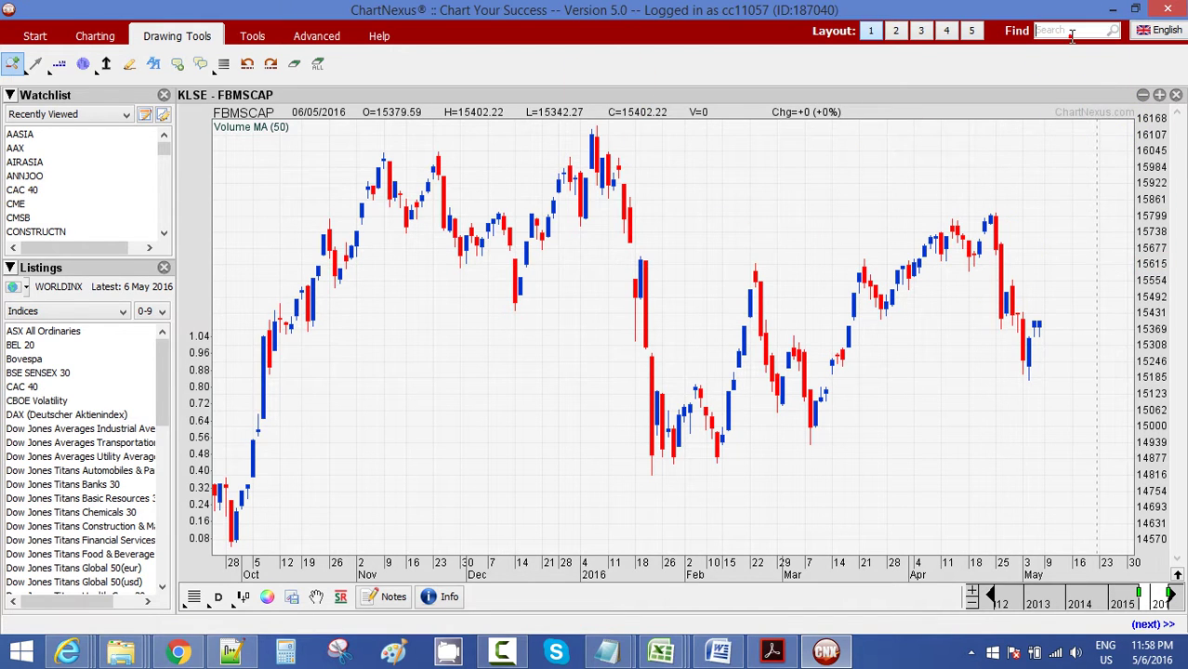
{"action": "left_click", "coordinate": [1071, 36]}
{"action": "type", "text": "f"}
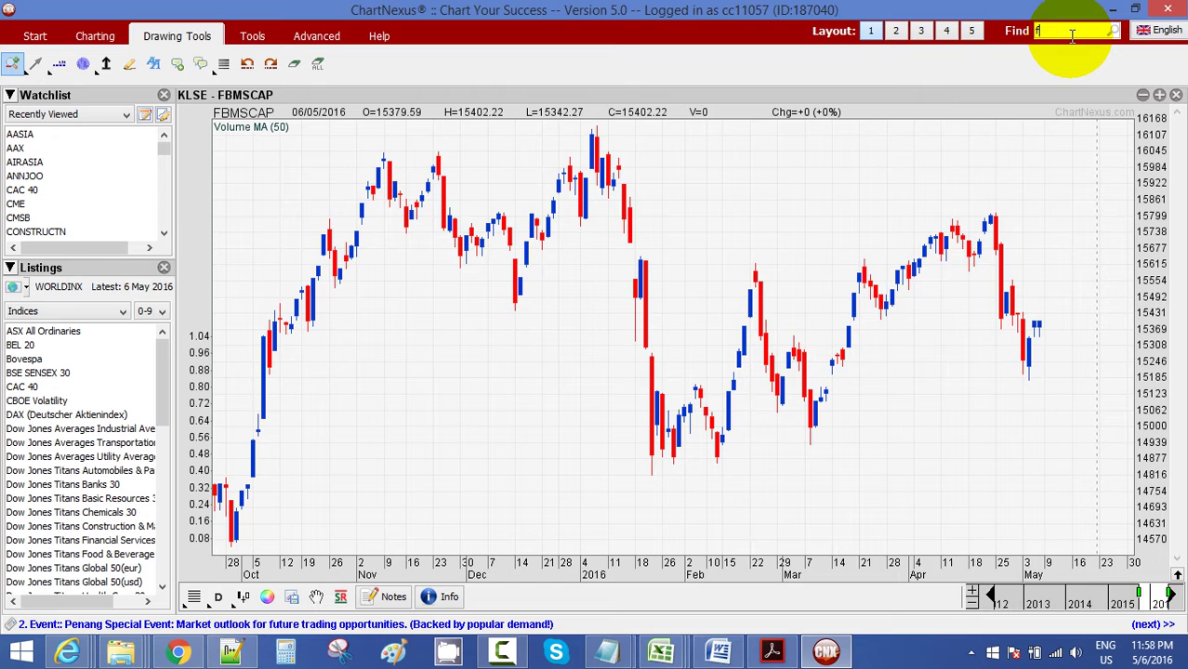
{"action": "type", "text": "bma"}
{"action": "key", "text": "Return"}
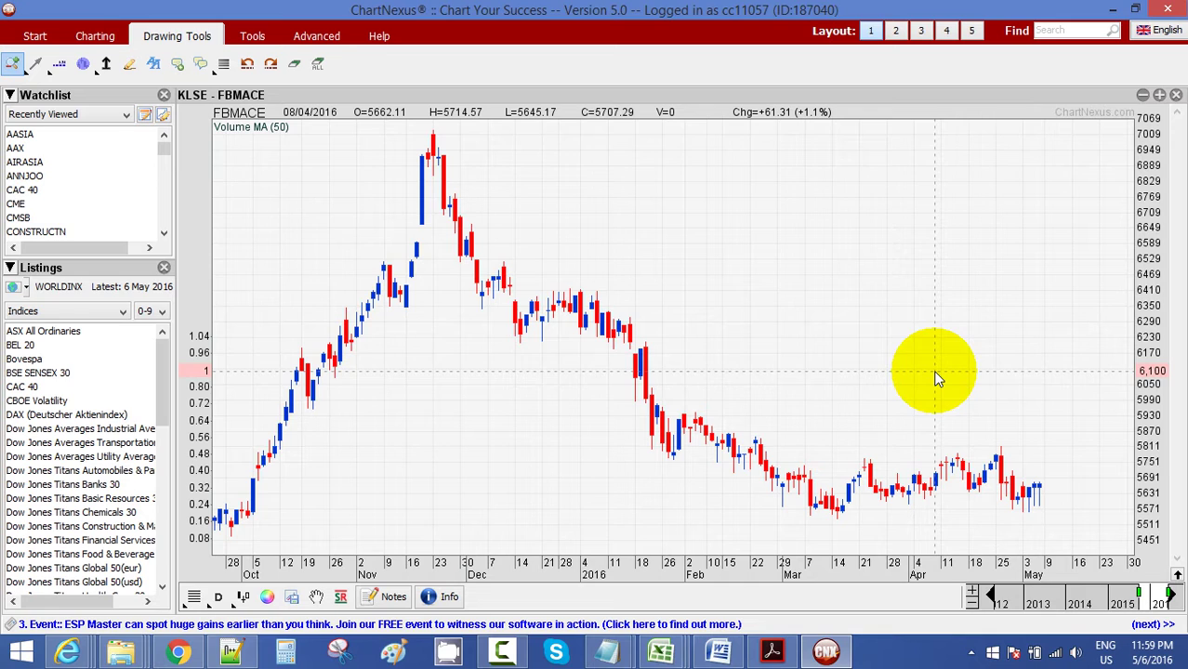
Step: Switch to the FA workbook in Excel and open its Ace Market sheet
{"action": "left_click", "coordinate": [660, 650]}
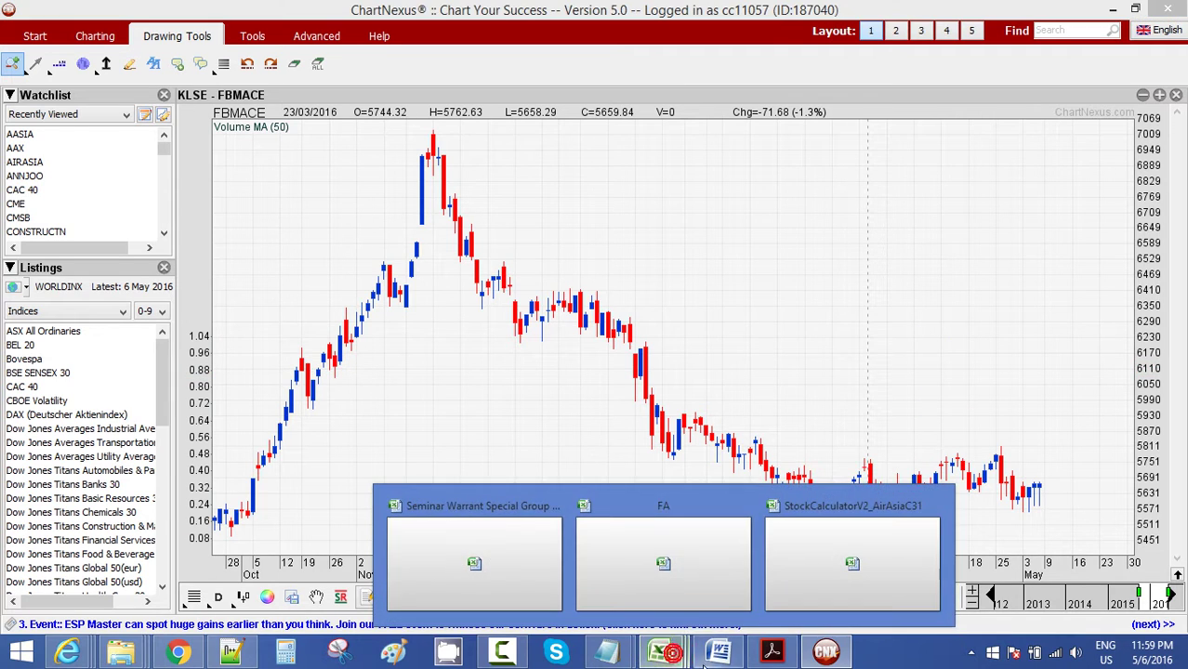
{"action": "left_click", "coordinate": [661, 558]}
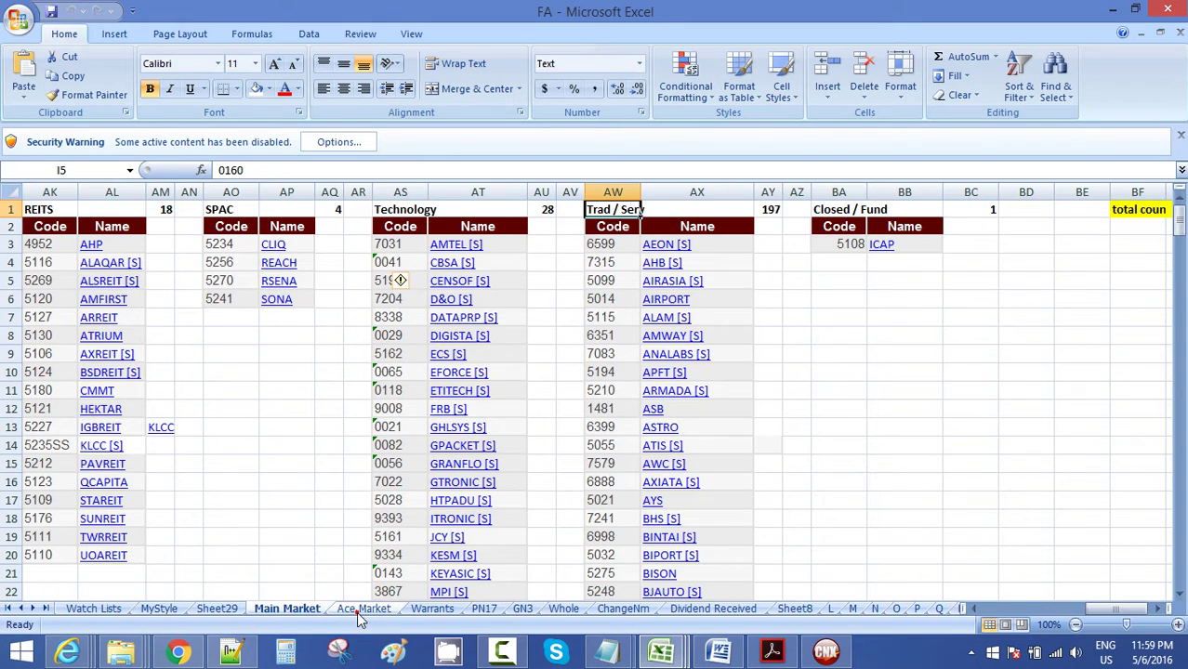
{"action": "left_click", "coordinate": [360, 611]}
{"action": "left_click", "coordinate": [262, 477]}
{"action": "scroll", "coordinate": [253, 474], "scroll_direction": "down", "scroll_amount": 3}
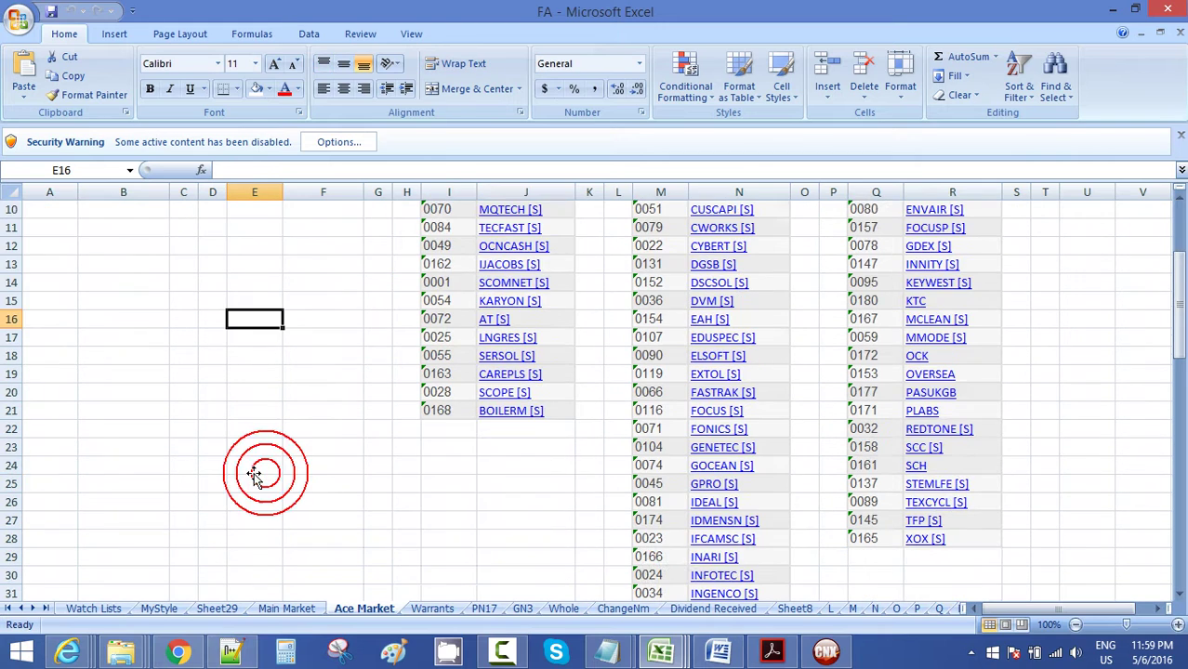
{"action": "scroll", "coordinate": [254, 474], "scroll_direction": "up", "scroll_amount": 3}
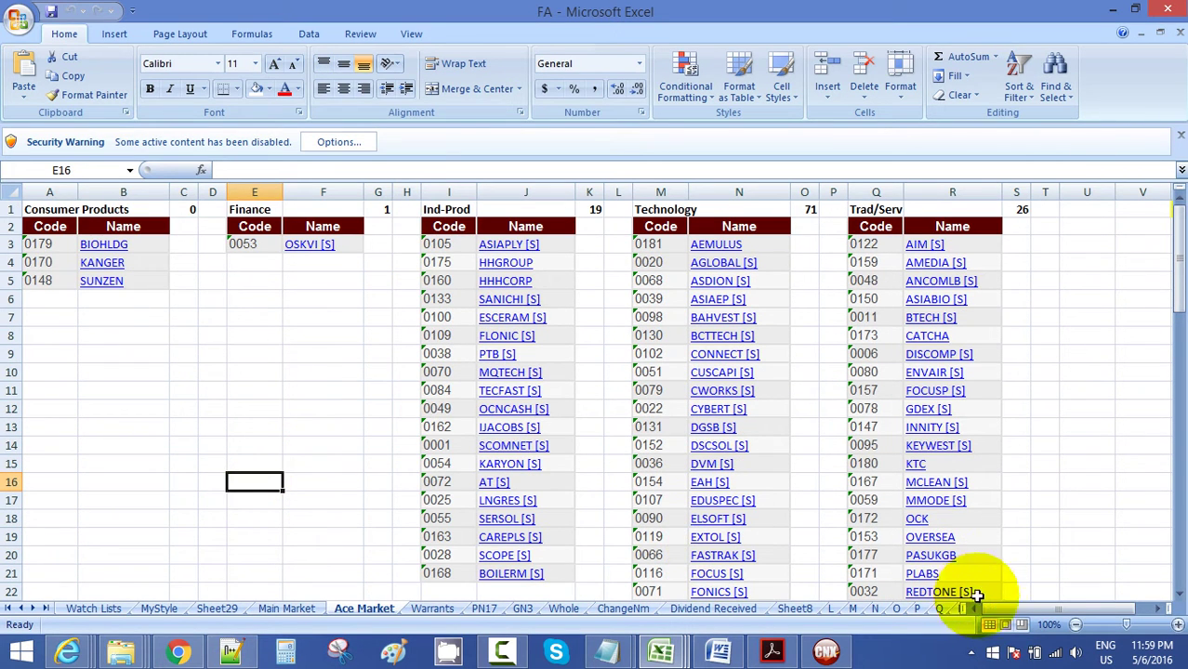
Step: Examine the Ace Market stock lists by sector, following the Technology list through to its last entry
{"action": "left_click", "coordinate": [249, 266]}
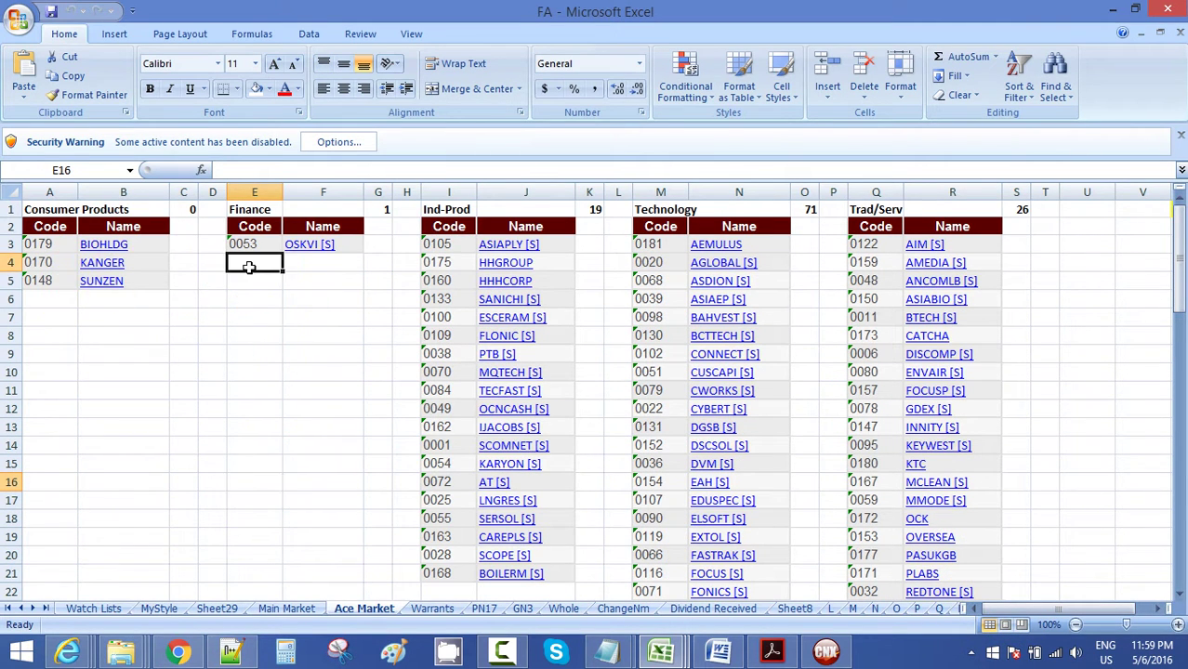
{"action": "left_click", "coordinate": [577, 246]}
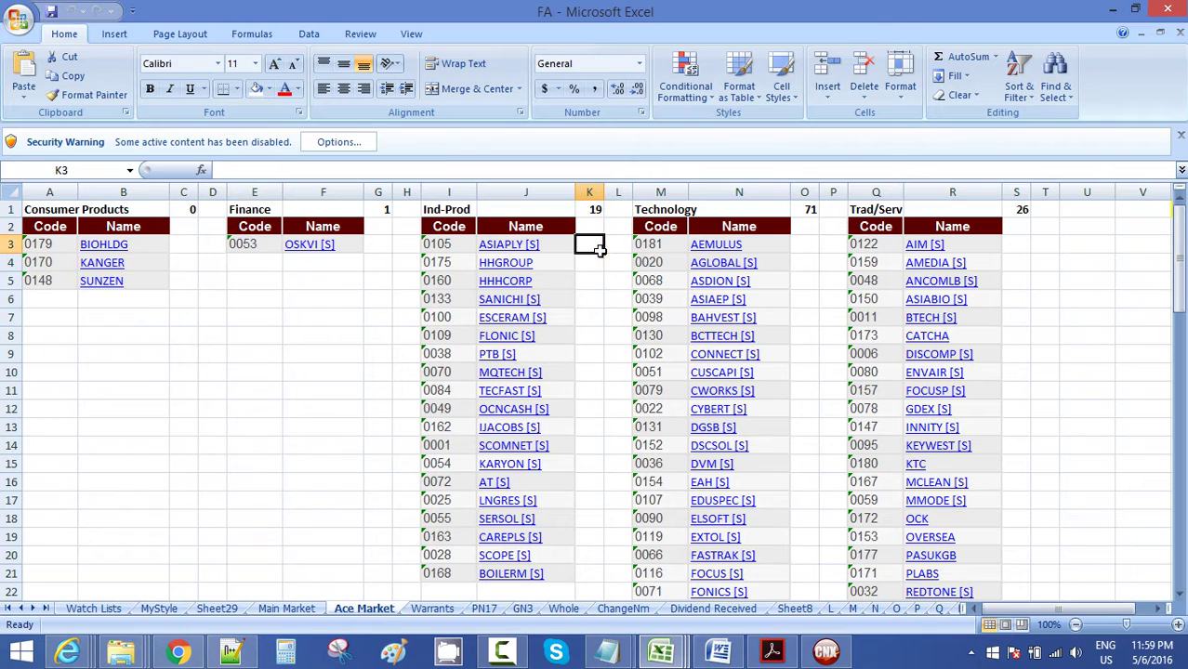
{"action": "left_click", "coordinate": [660, 210]}
{"action": "left_click", "coordinate": [833, 210]}
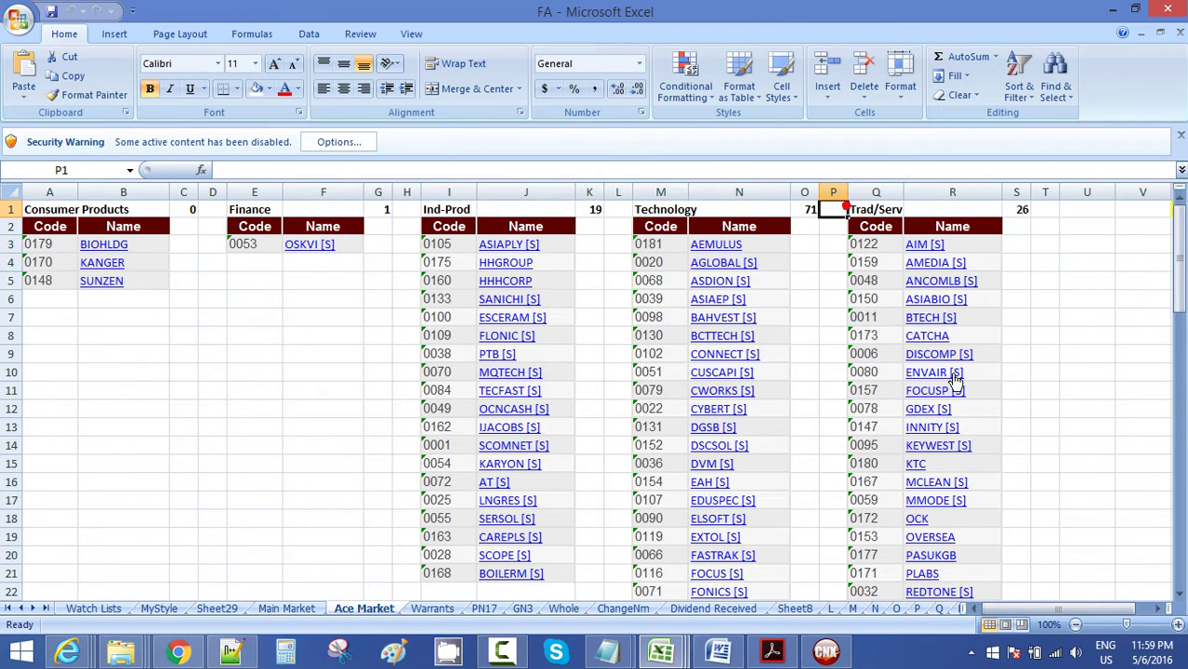
{"action": "mouse_move", "coordinate": [973, 595]}
{"action": "left_mouse_down"}
{"action": "mouse_move", "coordinate": [1093, 599]}
{"action": "mouse_move", "coordinate": [957, 600]}
{"action": "left_mouse_up"}
{"action": "scroll", "coordinate": [716, 381], "scroll_direction": "down", "scroll_amount": 4}
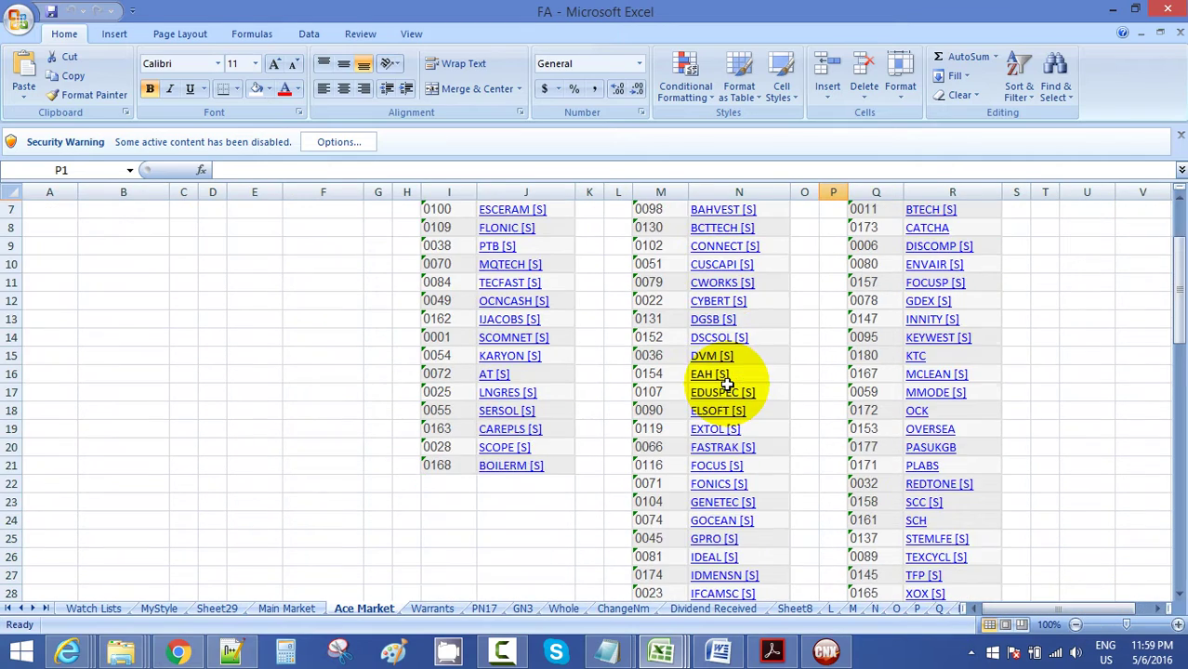
{"action": "scroll", "coordinate": [727, 382], "scroll_direction": "down", "scroll_amount": 14}
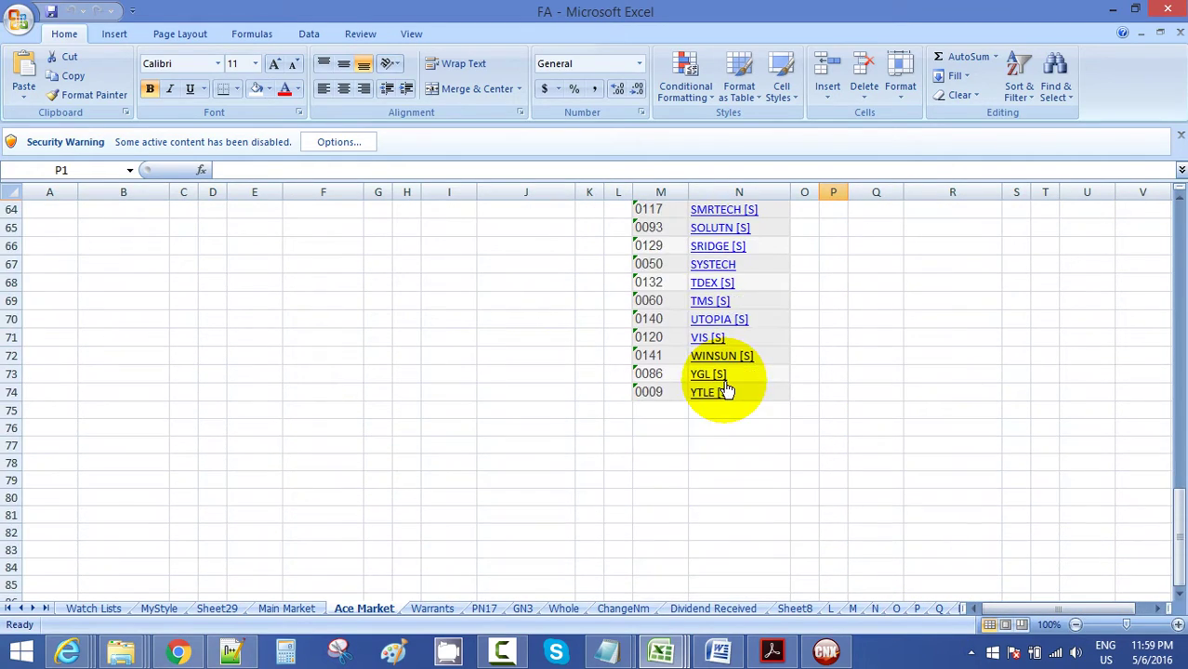
{"action": "scroll", "coordinate": [727, 391], "scroll_direction": "up", "scroll_amount": 18}
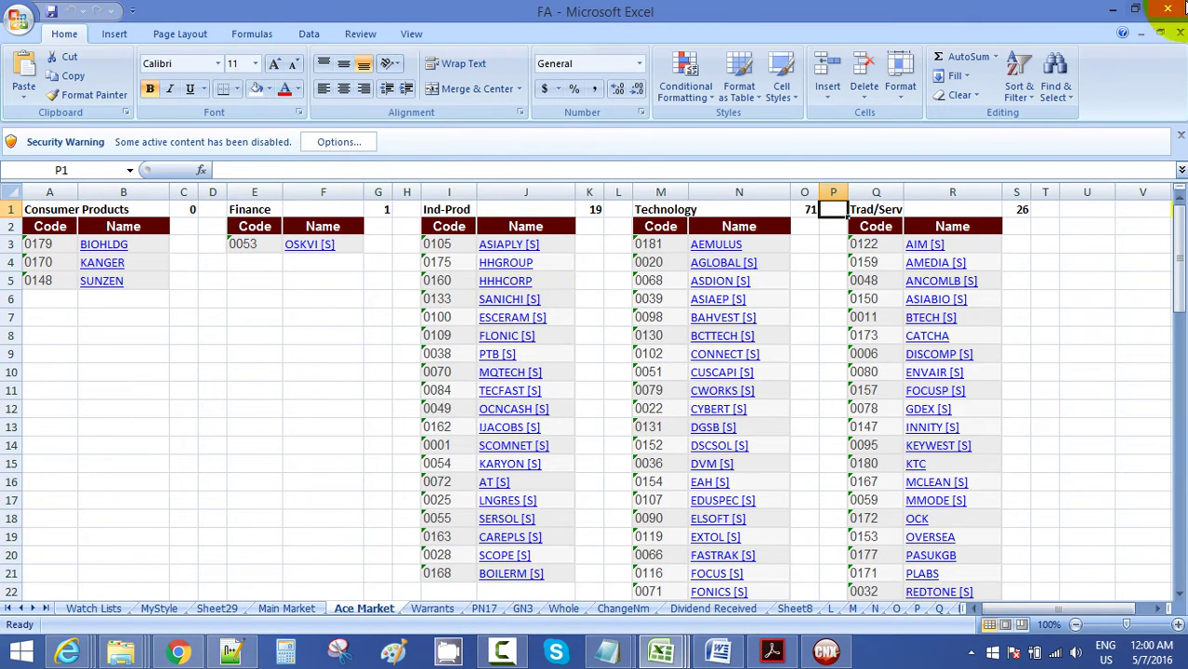
Step: Return to ChartNexus and open the Dow Jones Averages Industrial Average chart from the WORLDINX indices
{"action": "left_click", "coordinate": [1112, 9]}
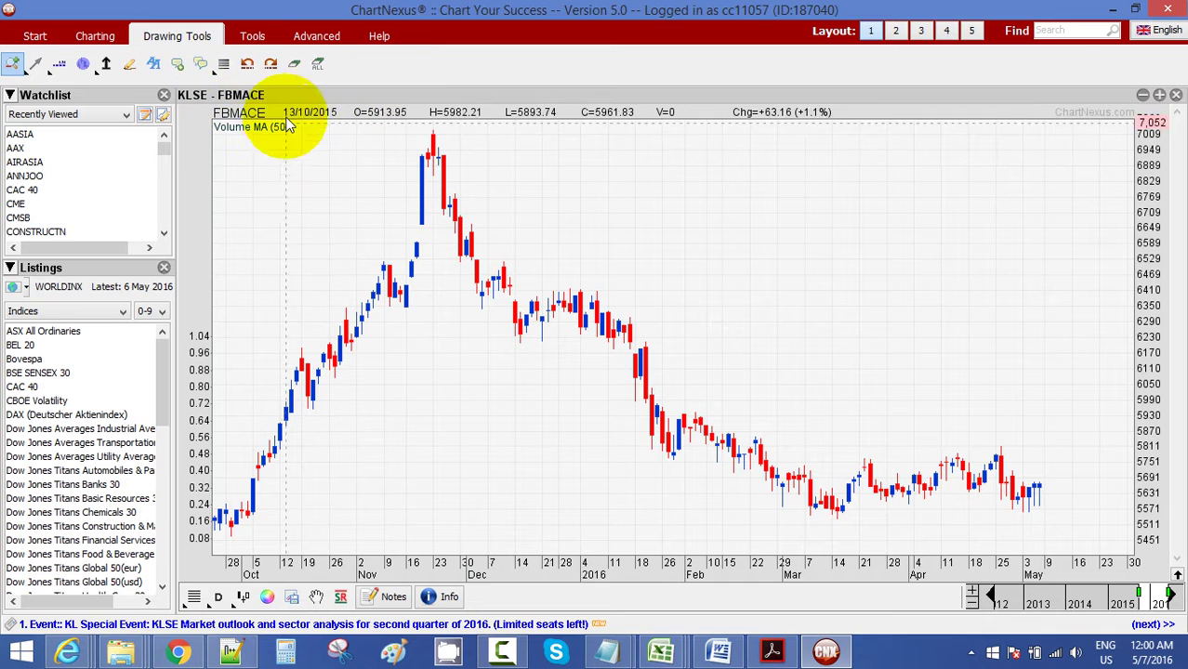
{"action": "left_click", "coordinate": [1069, 30]}
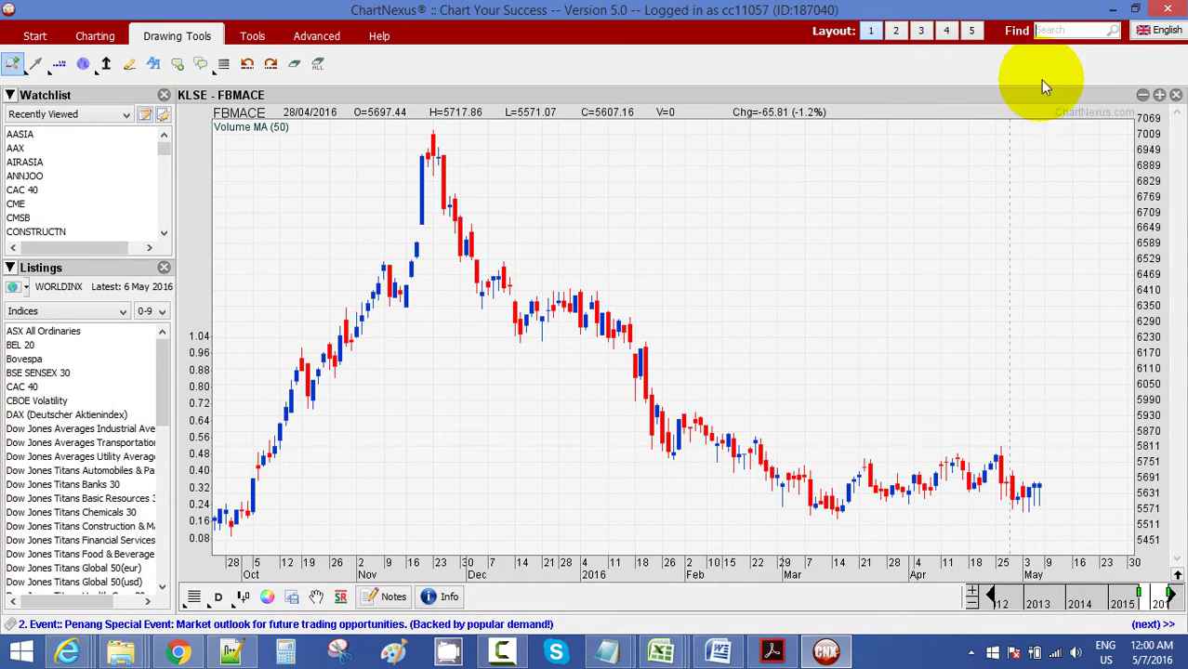
{"action": "left_click", "coordinate": [1081, 30]}
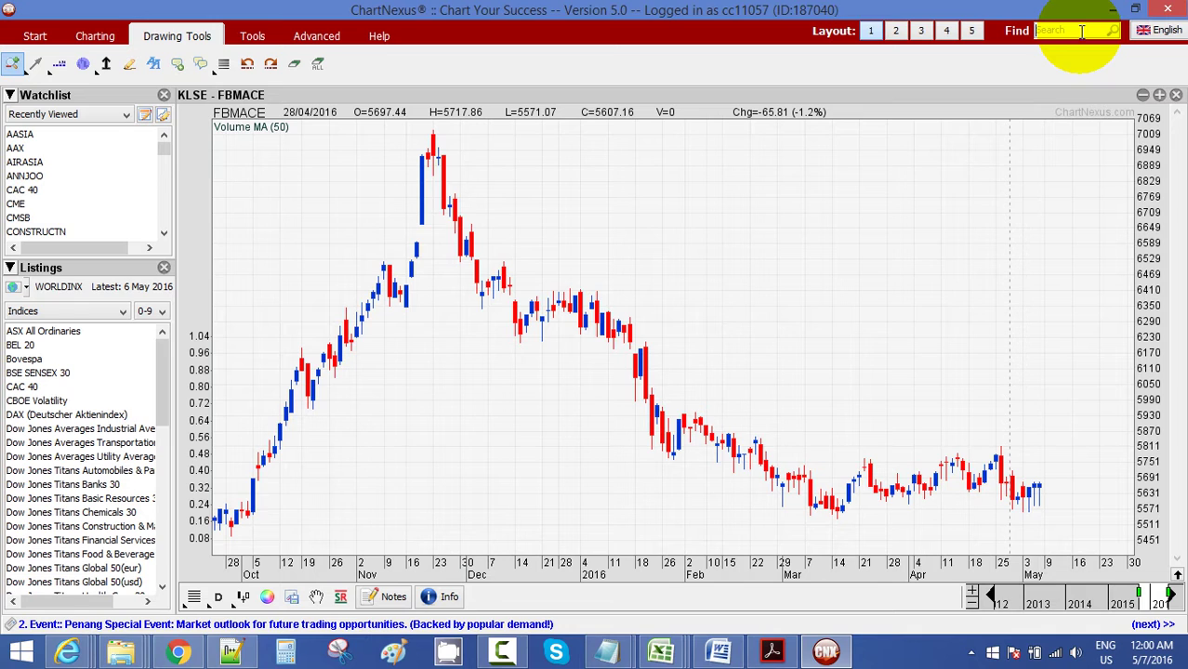
{"action": "double_click", "coordinate": [124, 430]}
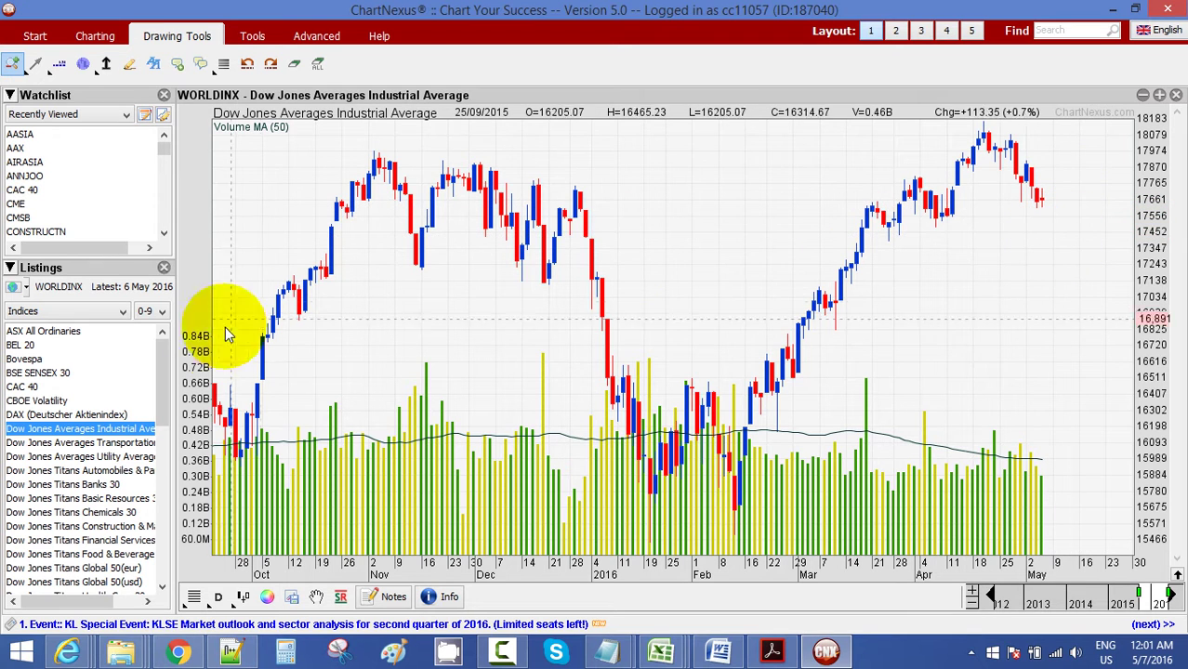
Step: View the charts of the European indices CAC 40 and DAX (Deutscher Aktienindex)
{"action": "left_click", "coordinate": [26, 387]}
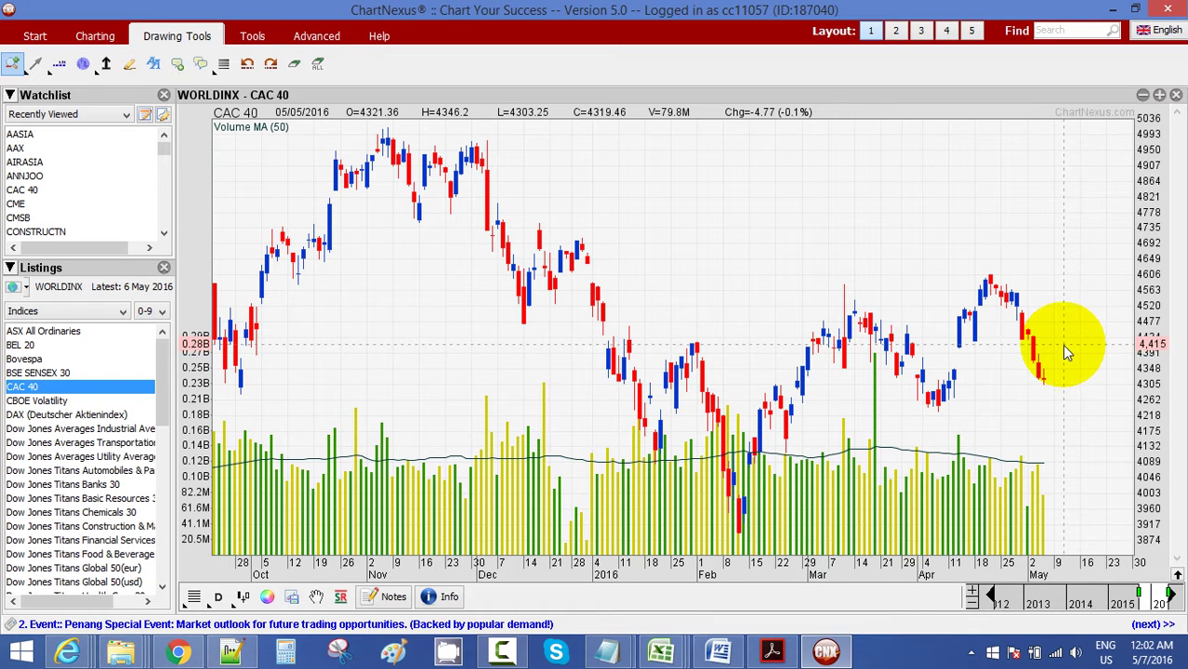
{"action": "left_click", "coordinate": [82, 418]}
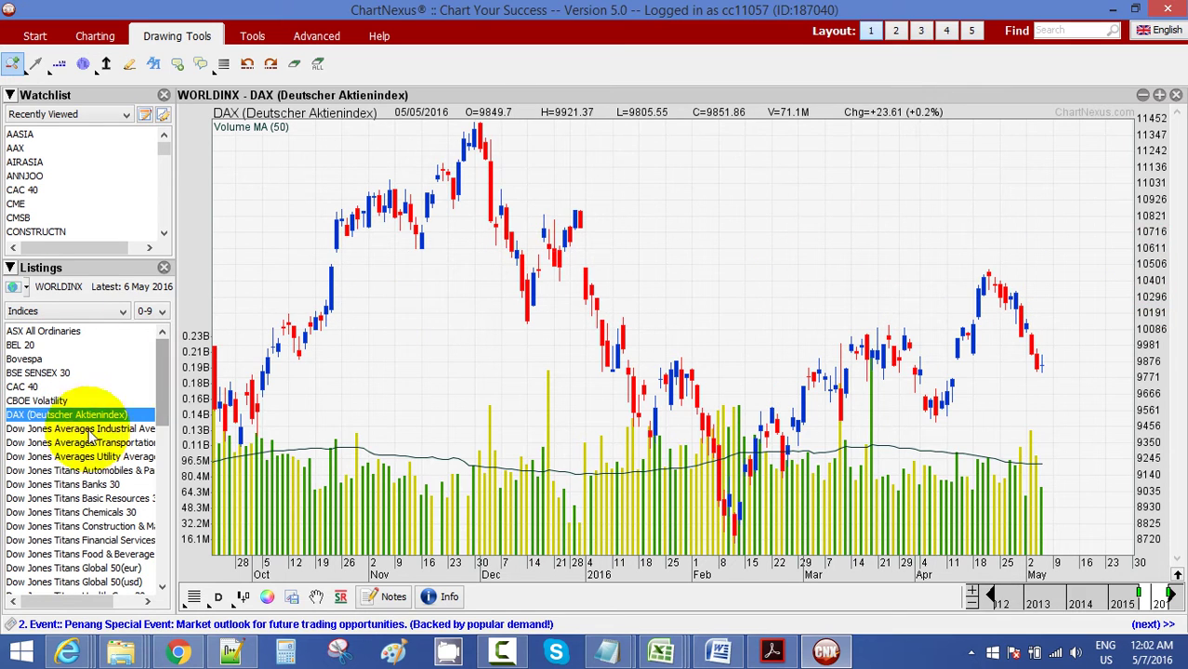
Step: View the charts of the Asian indices Hang Seng, MSCI Singapore and MSCI Taiwan
{"action": "scroll", "coordinate": [90, 435], "scroll_direction": "down", "scroll_amount": 9}
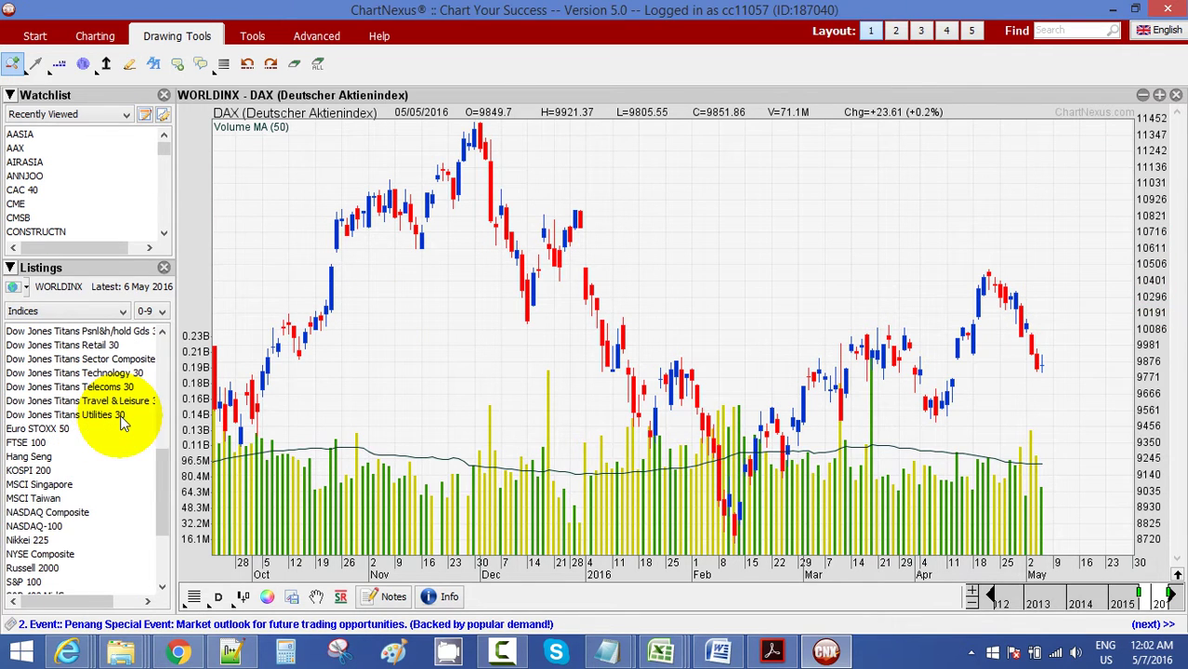
{"action": "left_click", "coordinate": [37, 458]}
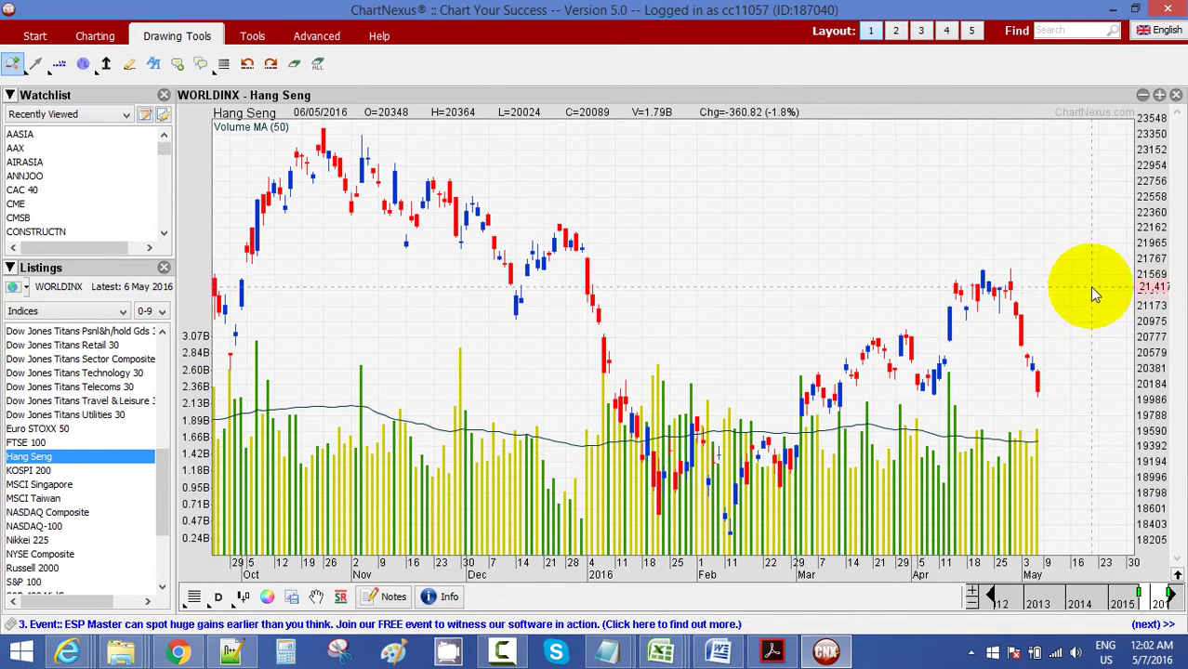
{"action": "left_click", "coordinate": [67, 486]}
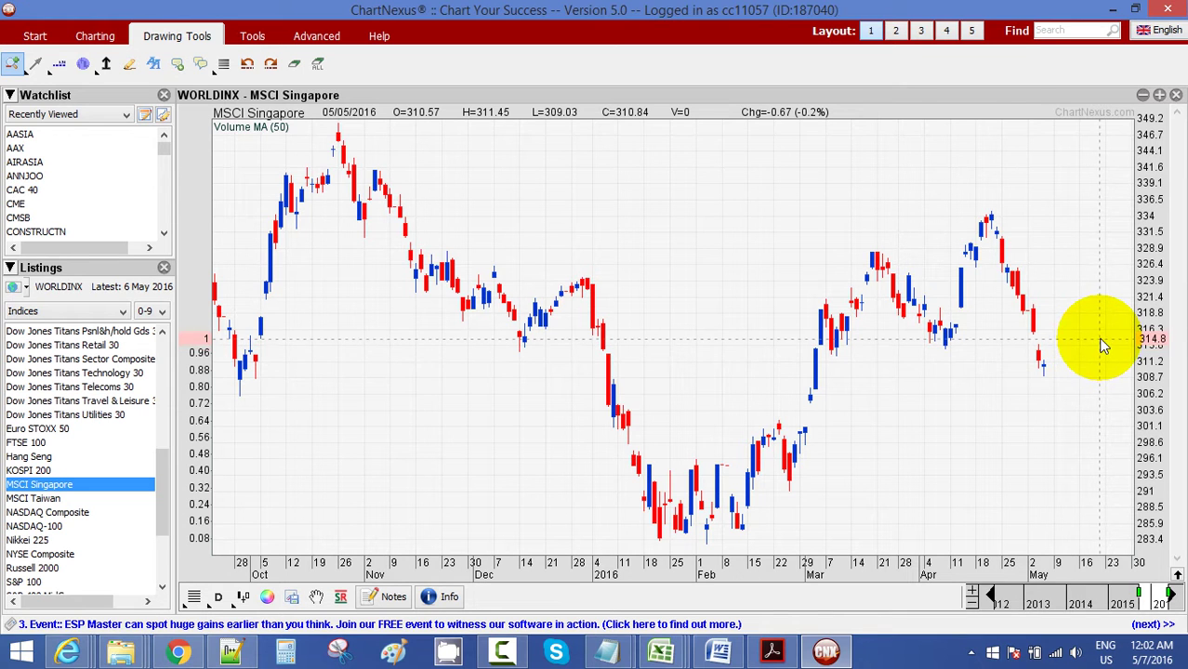
{"action": "left_click", "coordinate": [1083, 361]}
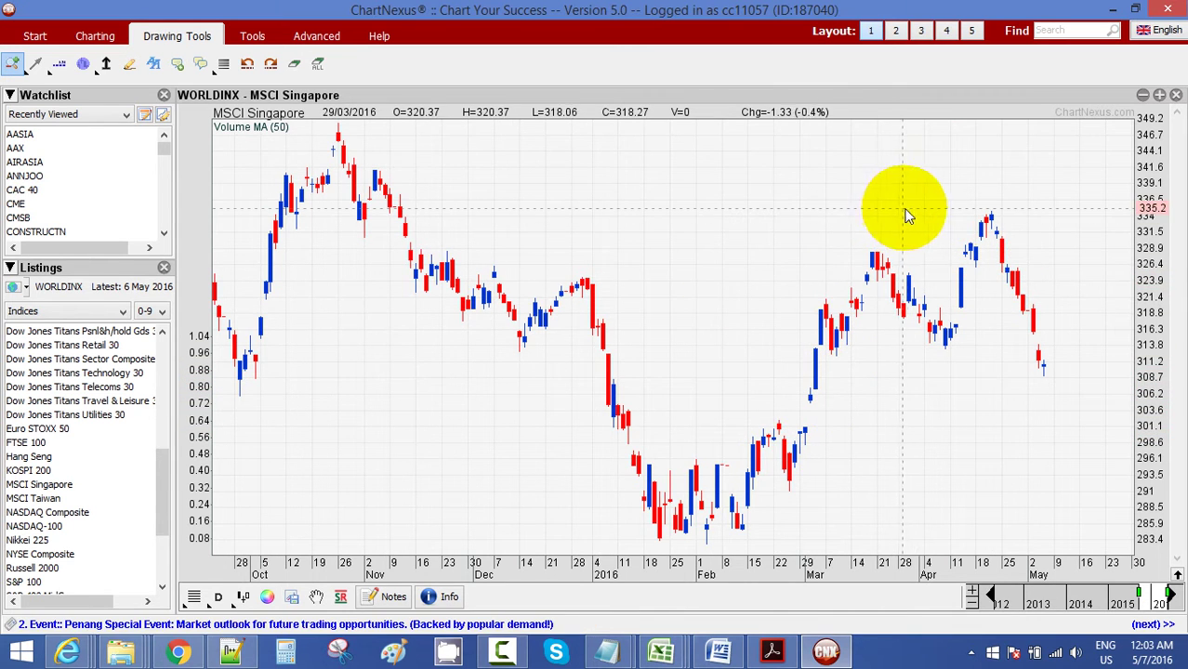
{"action": "left_click", "coordinate": [54, 500]}
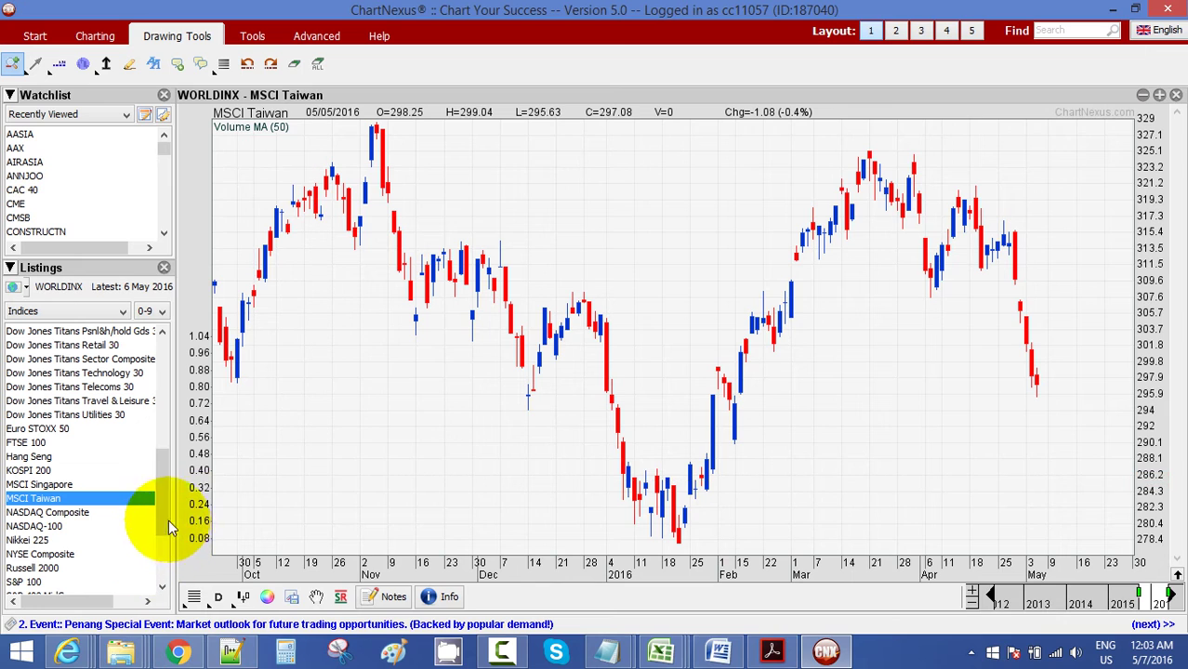
Step: View the NASDAQ Composite chart and the Nikkei 225 chart
{"action": "left_click", "coordinate": [74, 527]}
{"action": "scroll", "coordinate": [74, 526], "scroll_direction": "down", "scroll_amount": 2}
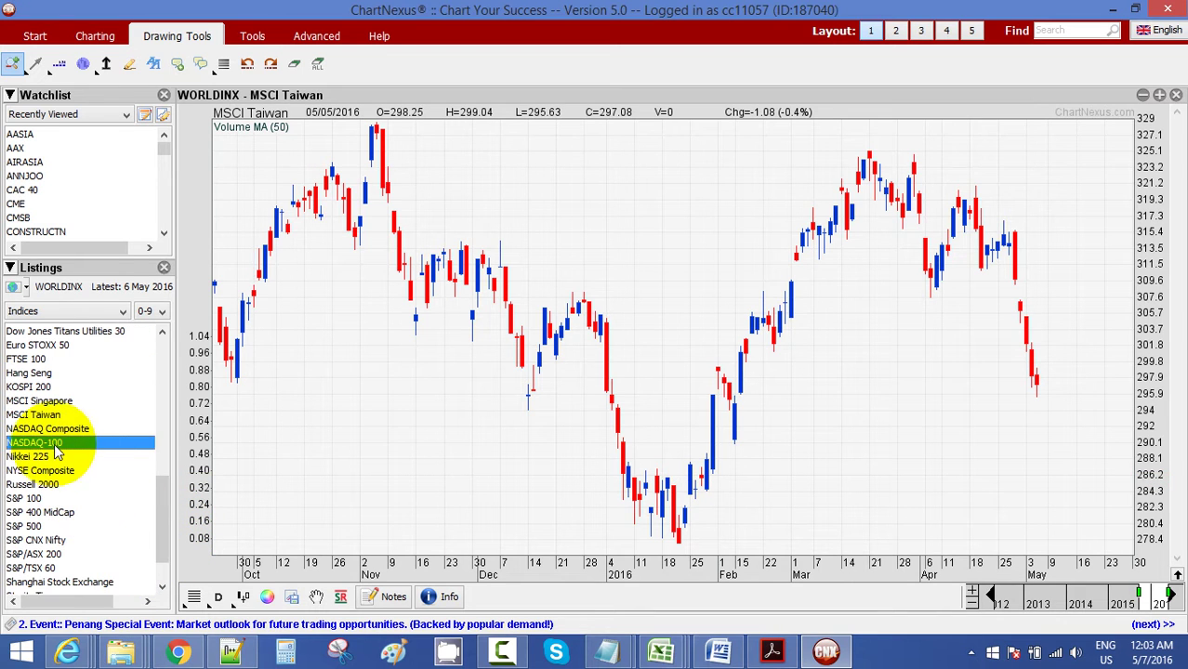
{"action": "left_click", "coordinate": [84, 430]}
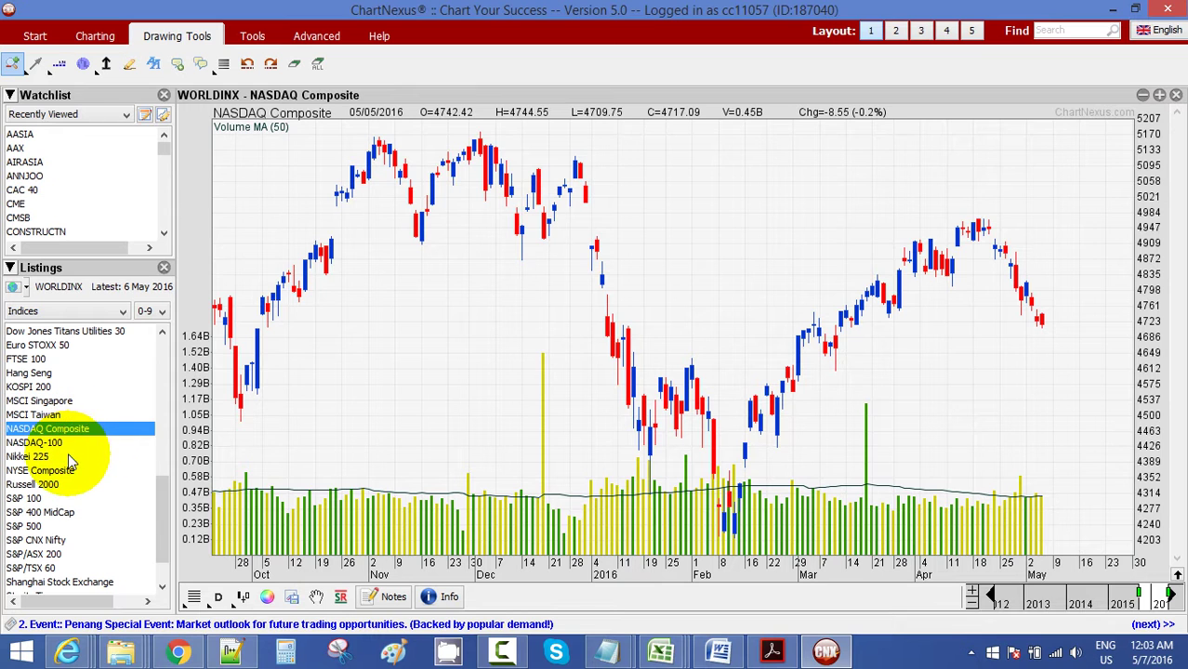
{"action": "left_click", "coordinate": [58, 458]}
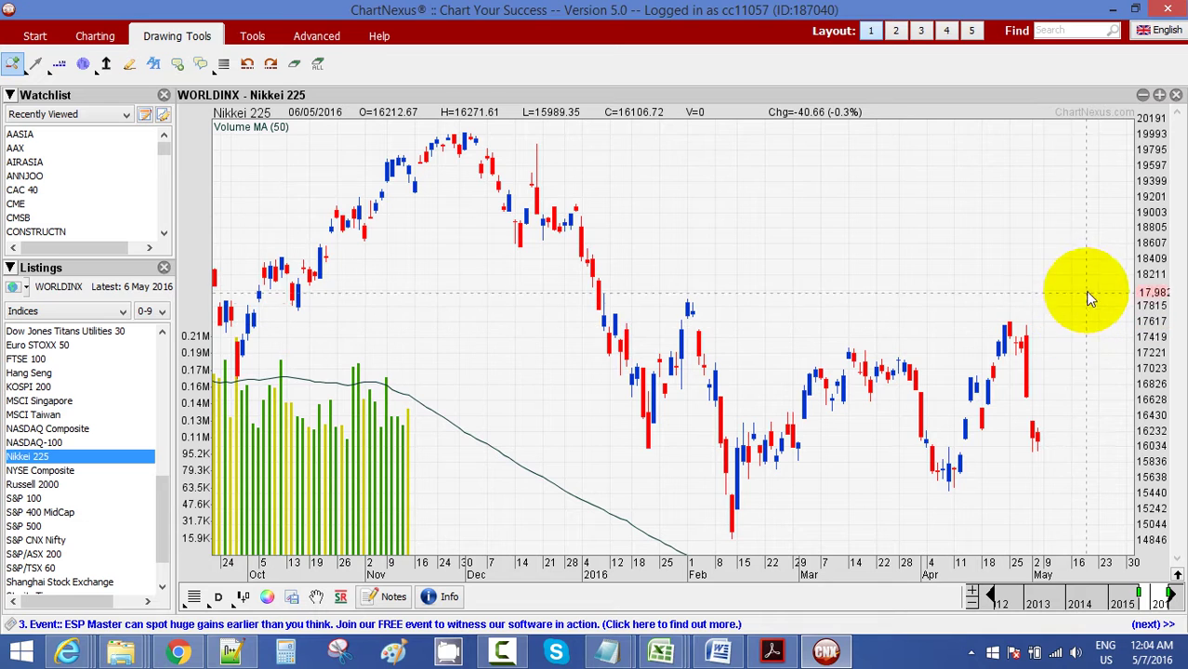
Step: View the S&P 500 chart and the Shanghai Stock Exchange chart
{"action": "scroll", "coordinate": [63, 503], "scroll_direction": "down", "scroll_amount": 1}
{"action": "left_click", "coordinate": [34, 484]}
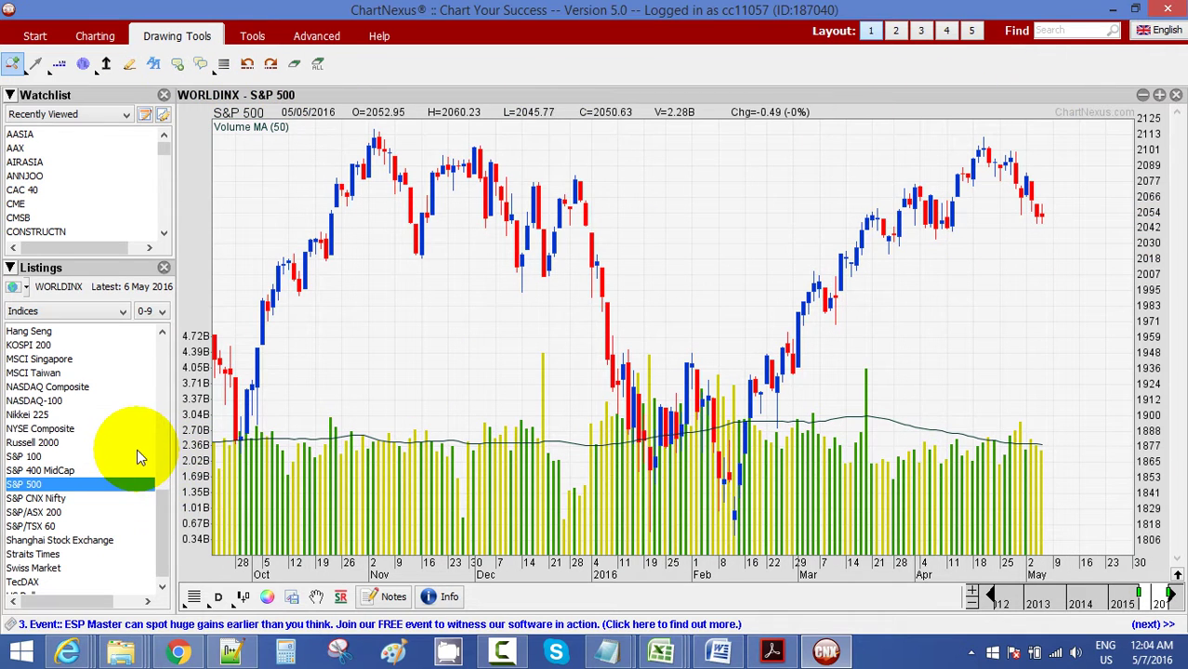
{"action": "scroll", "coordinate": [137, 451], "scroll_direction": "down", "scroll_amount": 1}
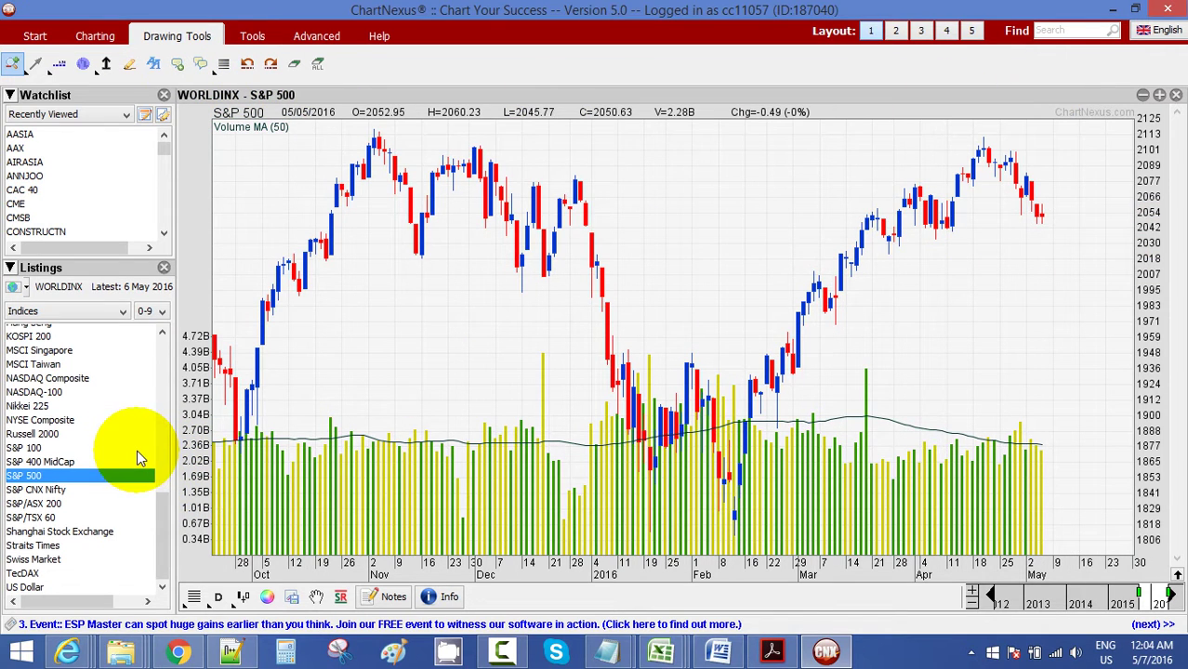
{"action": "left_click", "coordinate": [93, 531]}
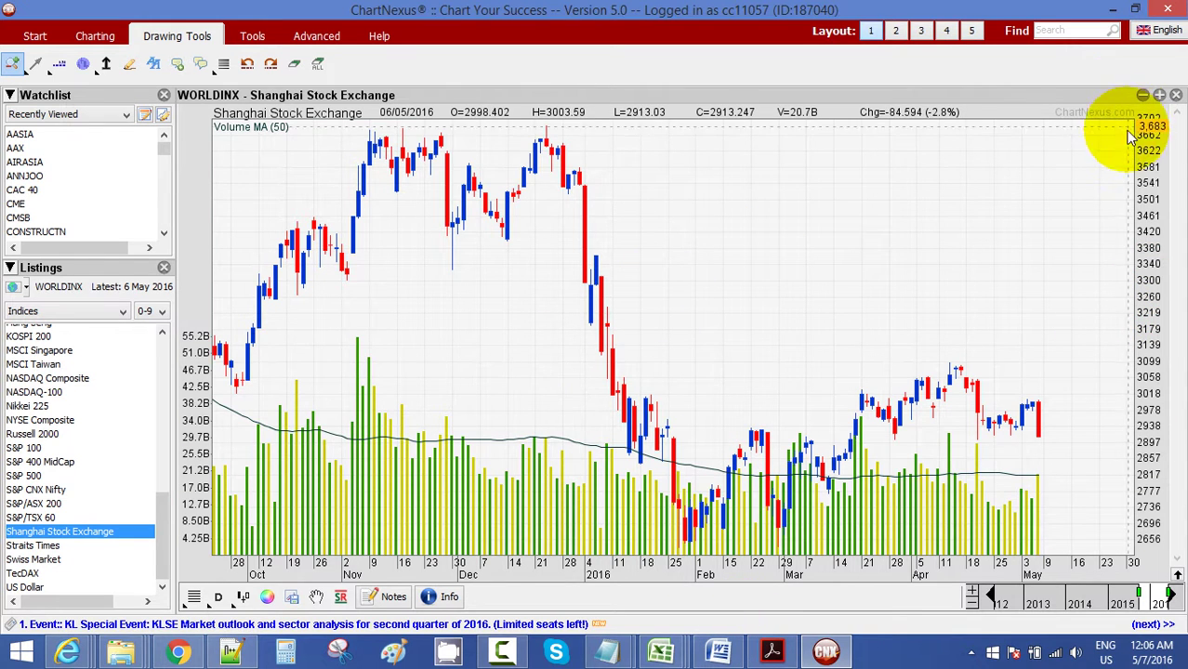
Step: Close the opened index charts one after another, from Shanghai Stock Exchange back through FBMKLCI
{"action": "left_click", "coordinate": [1176, 96]}
{"action": "scroll", "coordinate": [1177, 98], "scroll_direction": "up", "scroll_amount": 9}
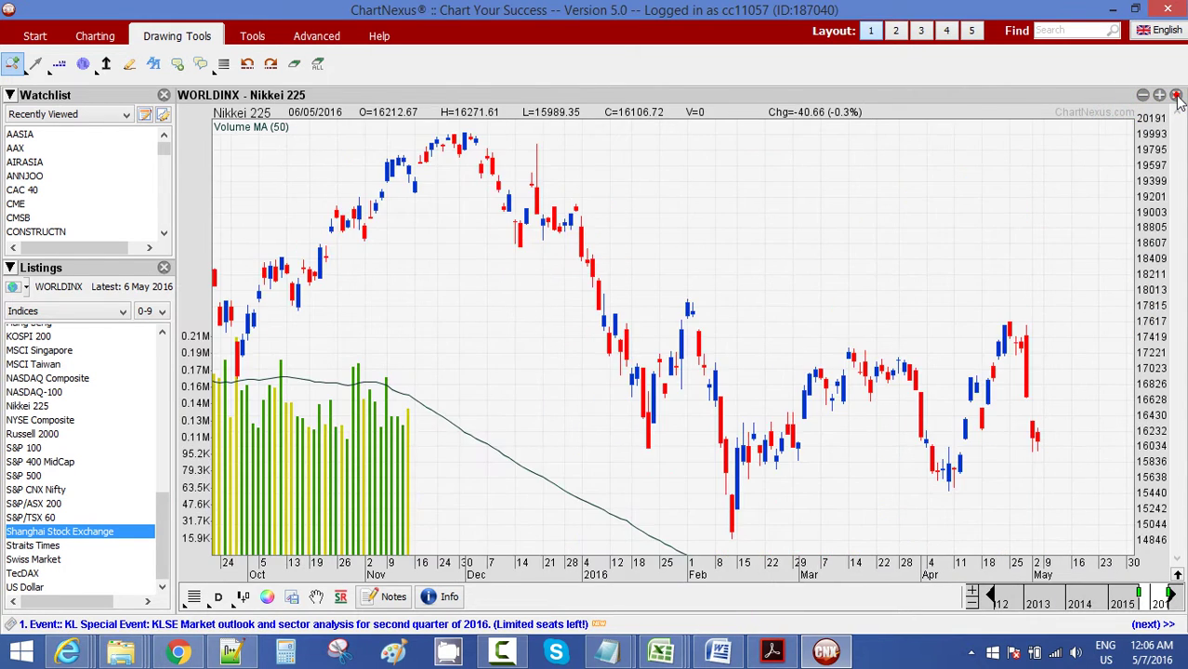
{"action": "scroll", "coordinate": [1177, 99], "scroll_direction": "up", "scroll_amount": 5}
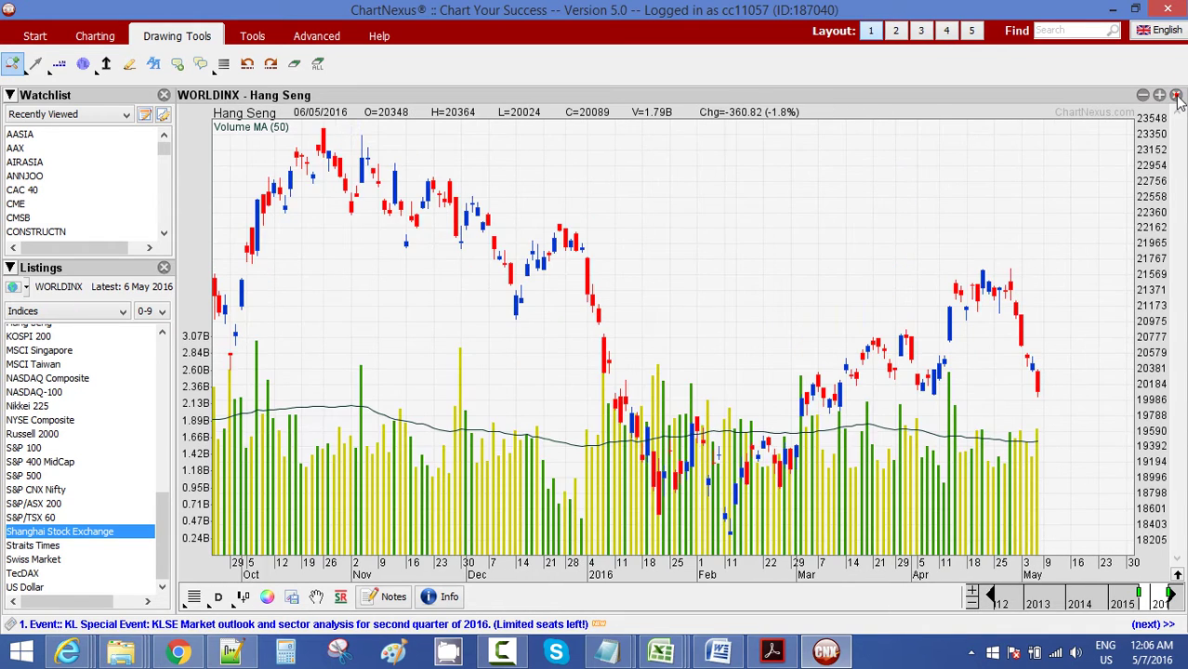
{"action": "scroll", "coordinate": [1176, 99], "scroll_direction": "up", "scroll_amount": 1}
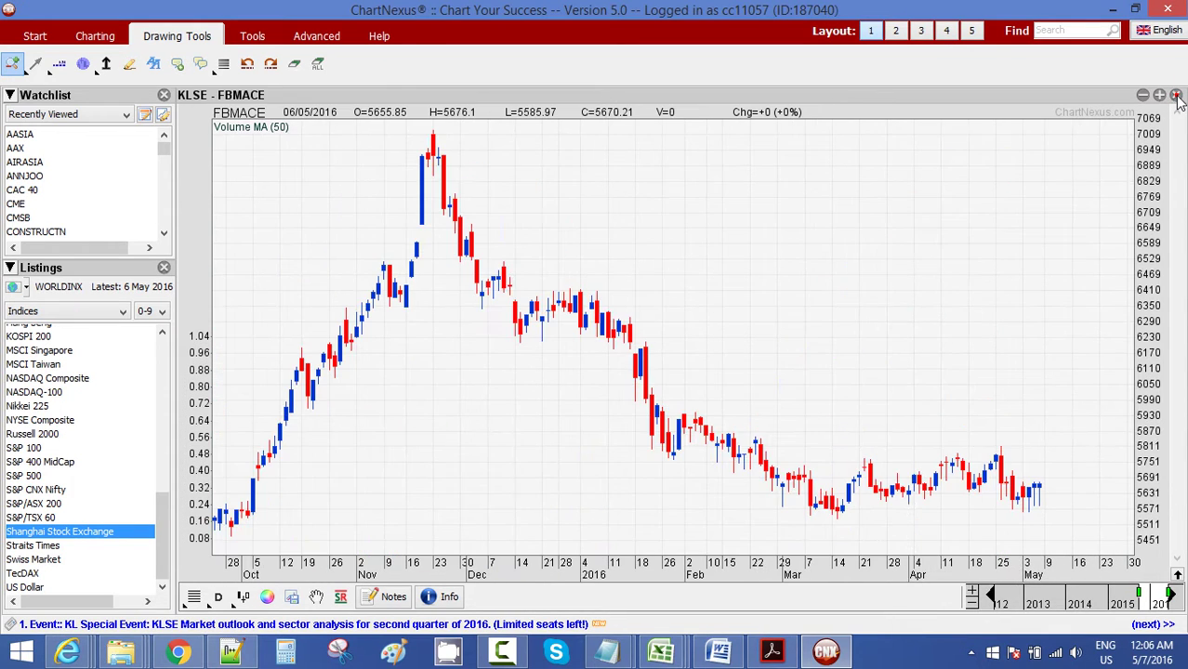
{"action": "scroll", "coordinate": [1176, 99], "scroll_direction": "up", "scroll_amount": 1}
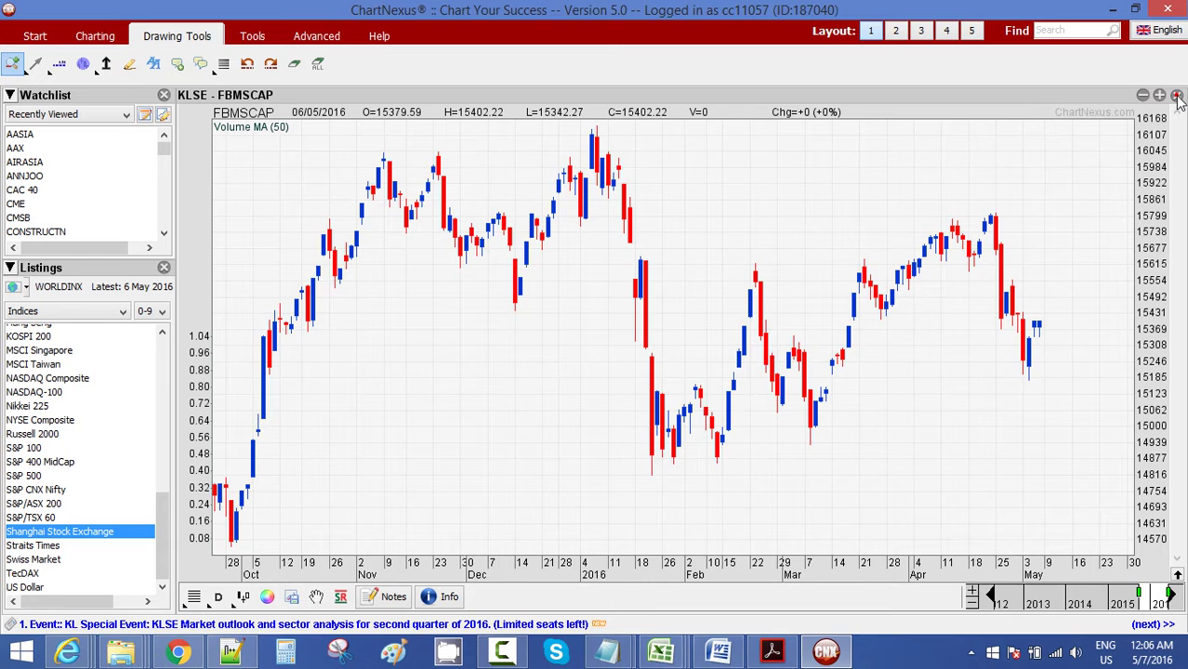
{"action": "scroll", "coordinate": [1177, 98], "scroll_direction": "up", "scroll_amount": 2}
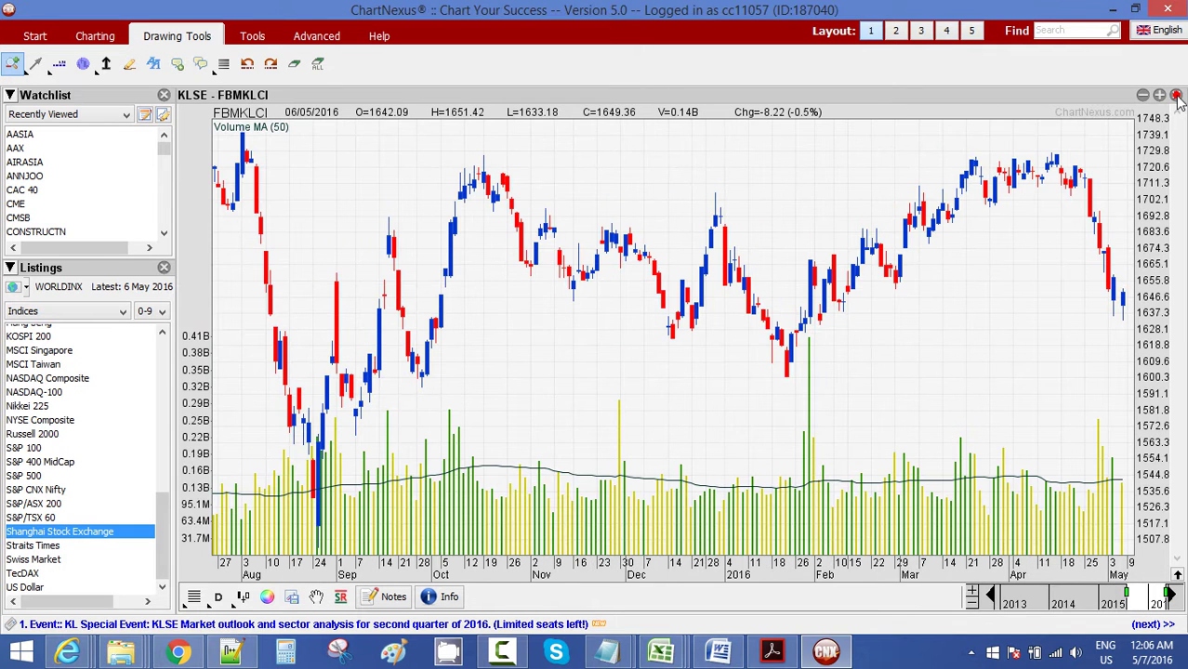
{"action": "scroll", "coordinate": [1176, 99], "scroll_direction": "up", "scroll_amount": 1}
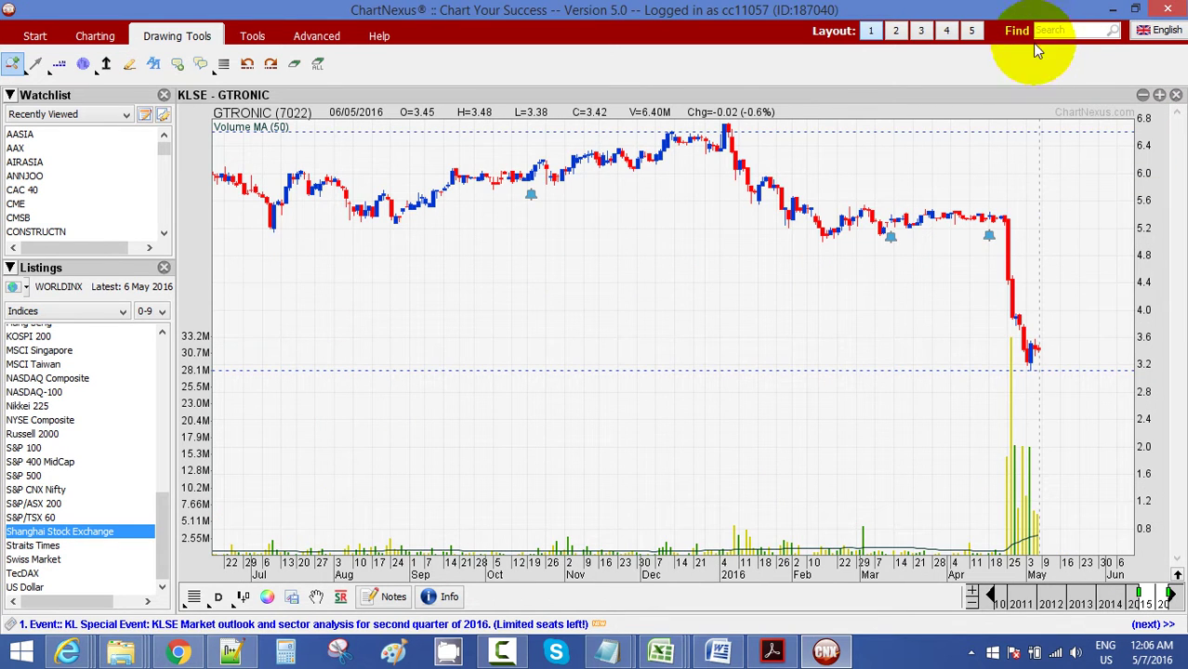
Step: Switch to chart layout 3 and list the KLSE market's indices
{"action": "left_click", "coordinate": [898, 31]}
{"action": "left_click", "coordinate": [918, 31]}
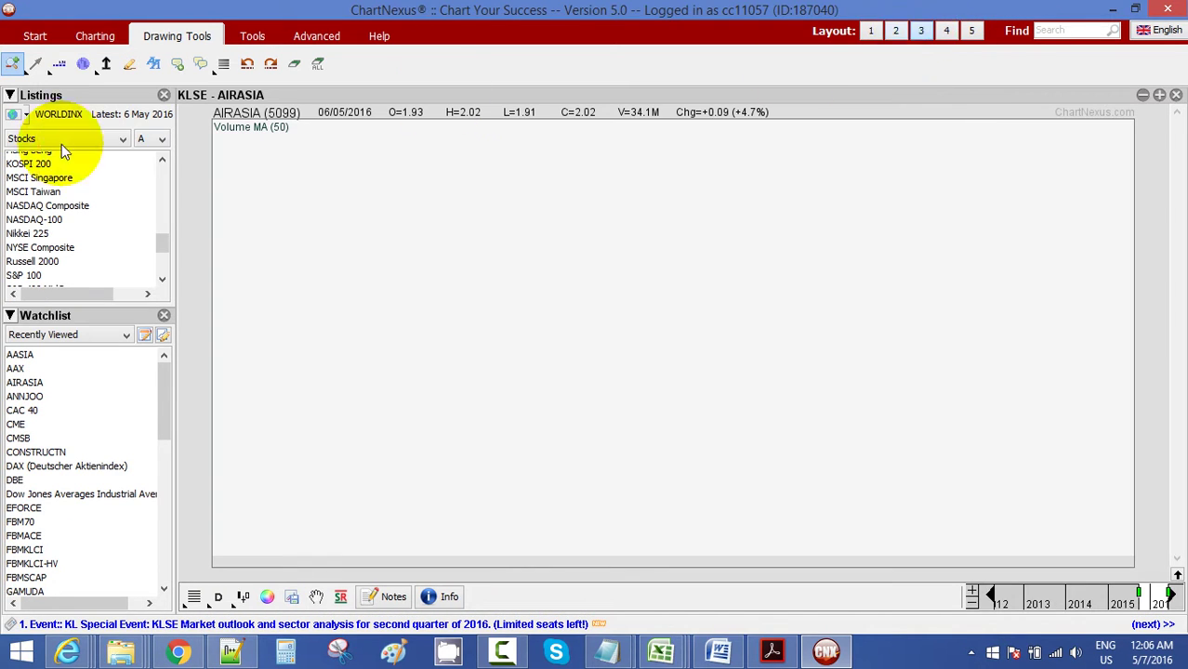
{"action": "left_click", "coordinate": [25, 113]}
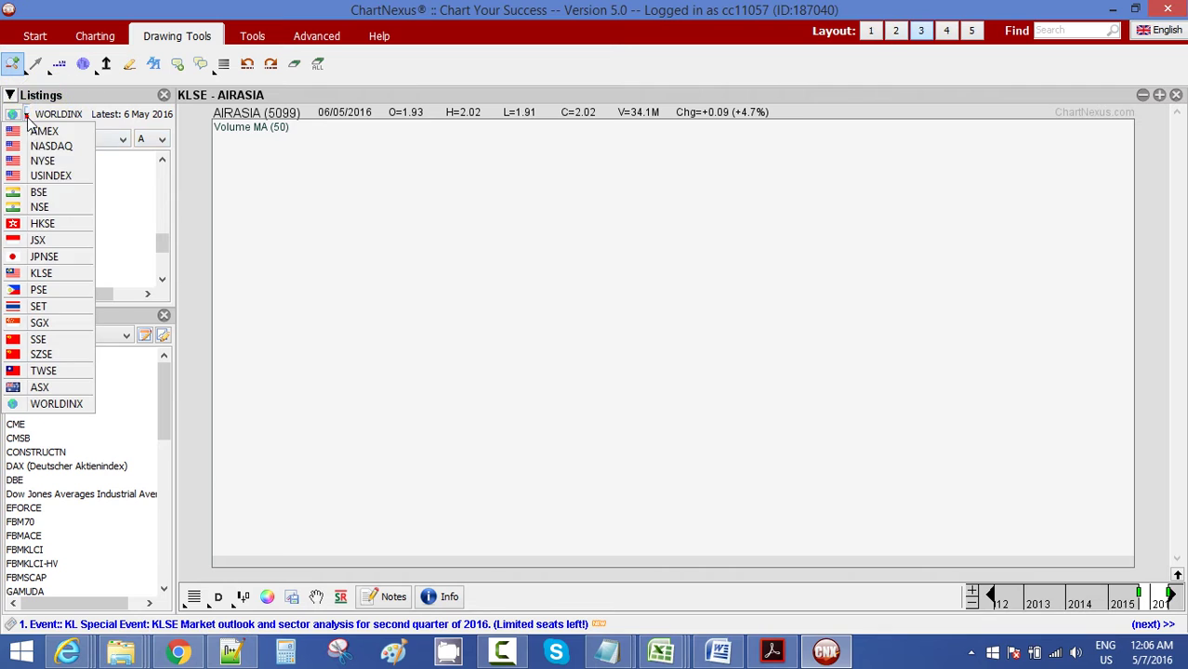
{"action": "left_click", "coordinate": [51, 275]}
{"action": "left_click", "coordinate": [80, 136]}
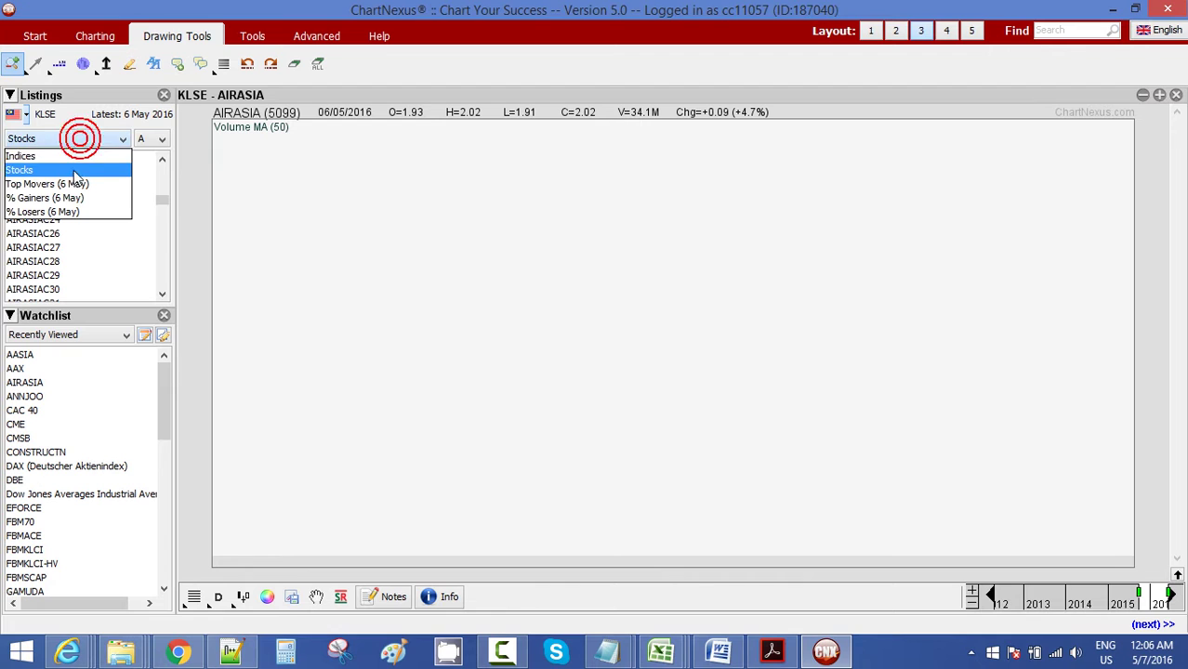
{"action": "left_click", "coordinate": [72, 157]}
Step: View the CONSTRUCTN index chart and the IND-PROD index chart
{"action": "scroll", "coordinate": [93, 209], "scroll_direction": "up", "scroll_amount": 6}
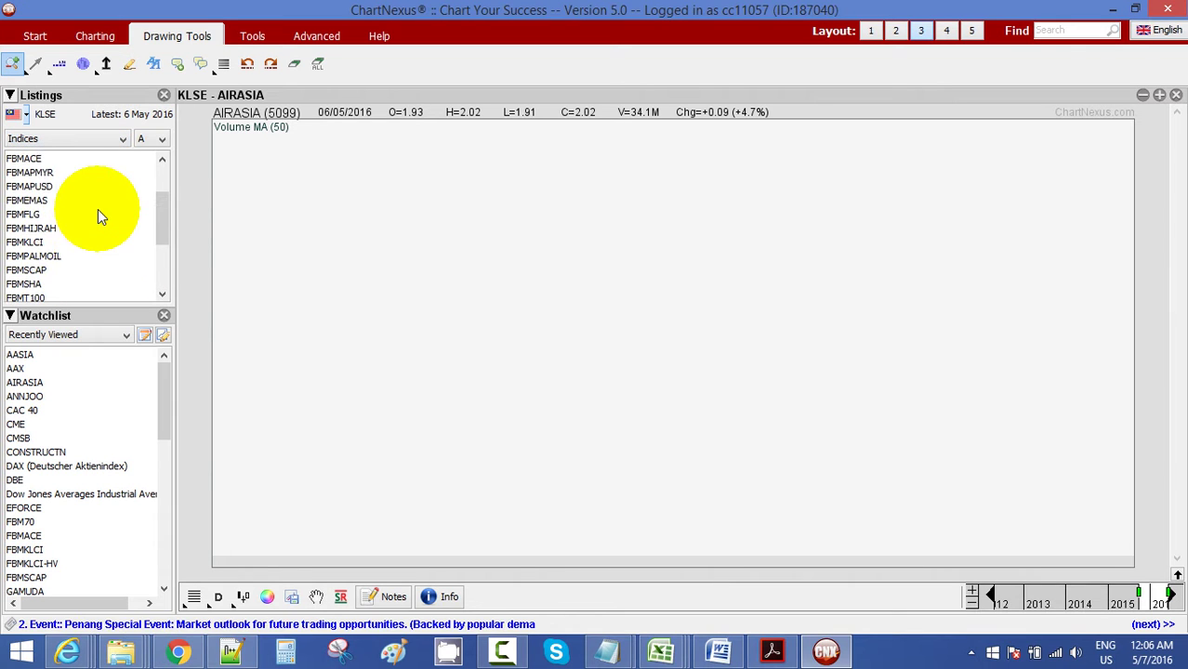
{"action": "left_click", "coordinate": [42, 159]}
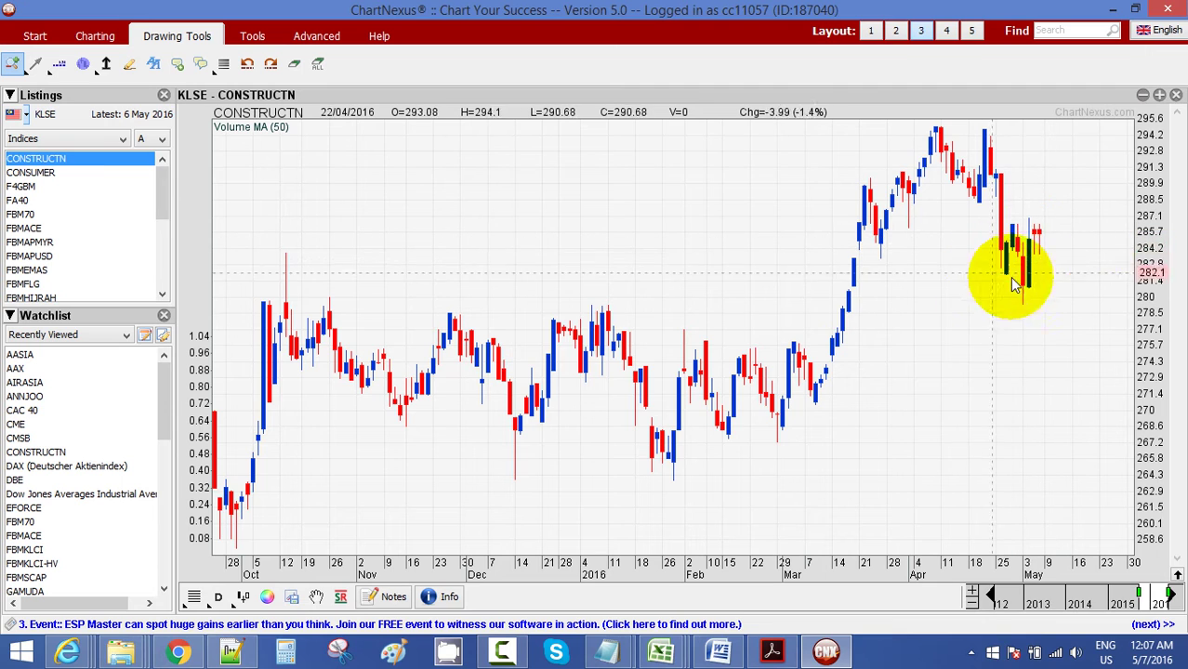
{"action": "scroll", "coordinate": [56, 209], "scroll_direction": "down", "scroll_amount": 1}
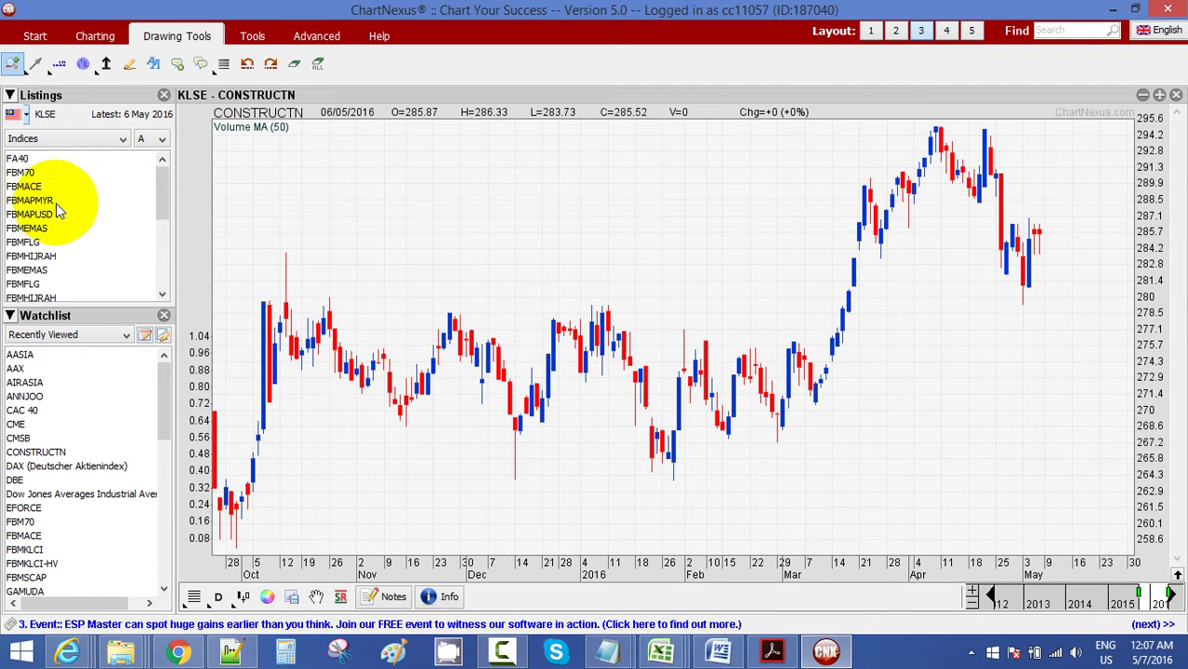
{"action": "scroll", "coordinate": [60, 201], "scroll_direction": "down", "scroll_amount": 3}
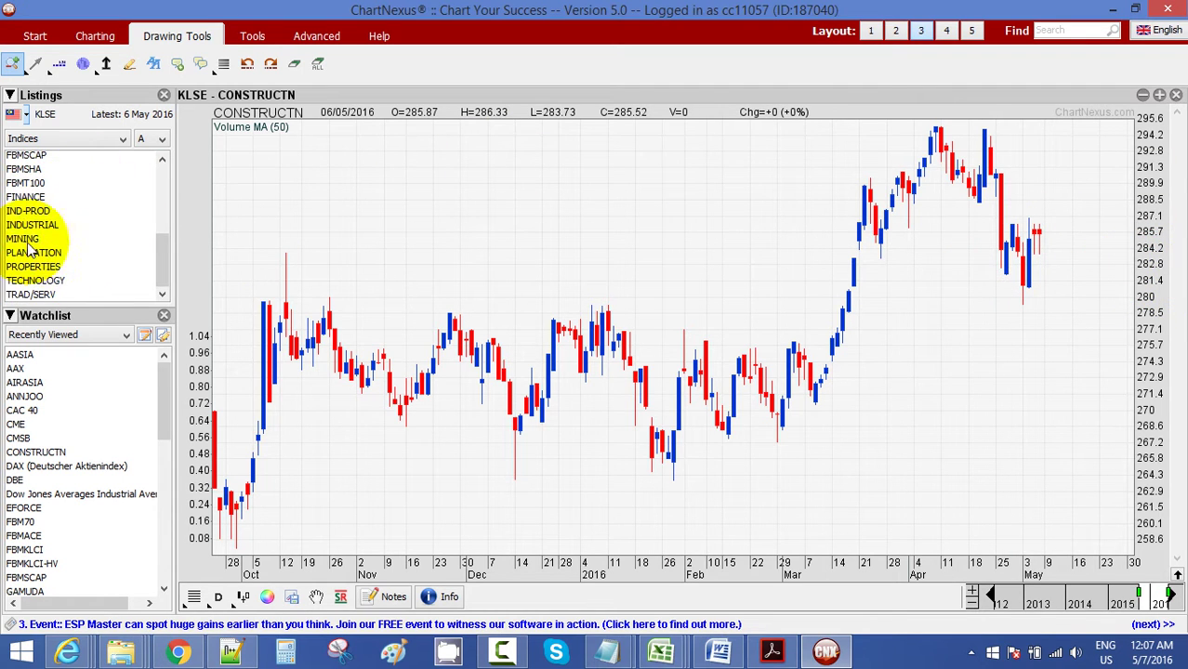
{"action": "left_click", "coordinate": [30, 211]}
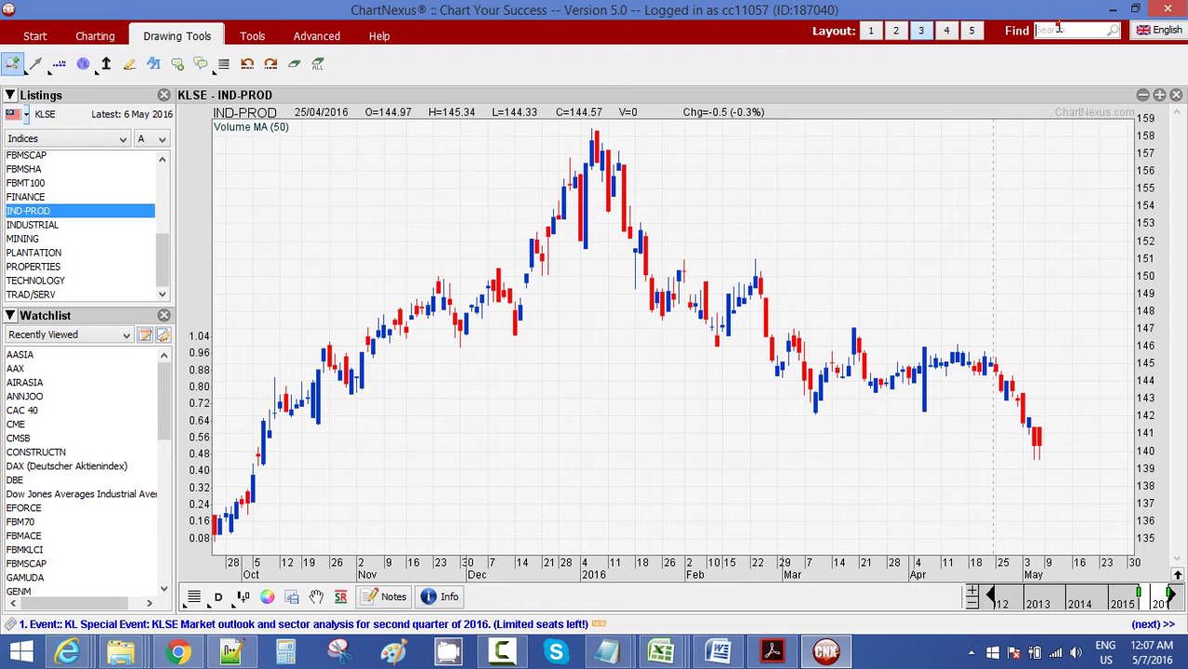
Step: Search for the ANNJOO stock and view its price and volume chart
{"action": "left_click", "coordinate": [1057, 28]}
{"action": "type", "text": "annj"}
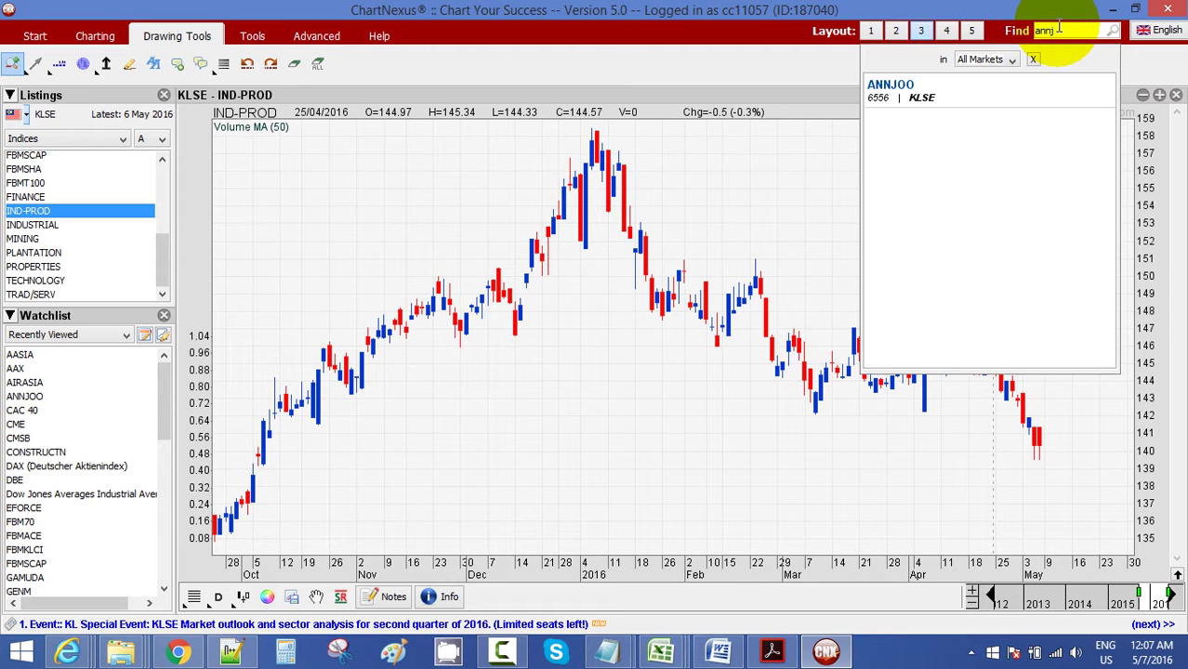
{"action": "key", "text": "Down"}
{"action": "key", "text": "Return"}
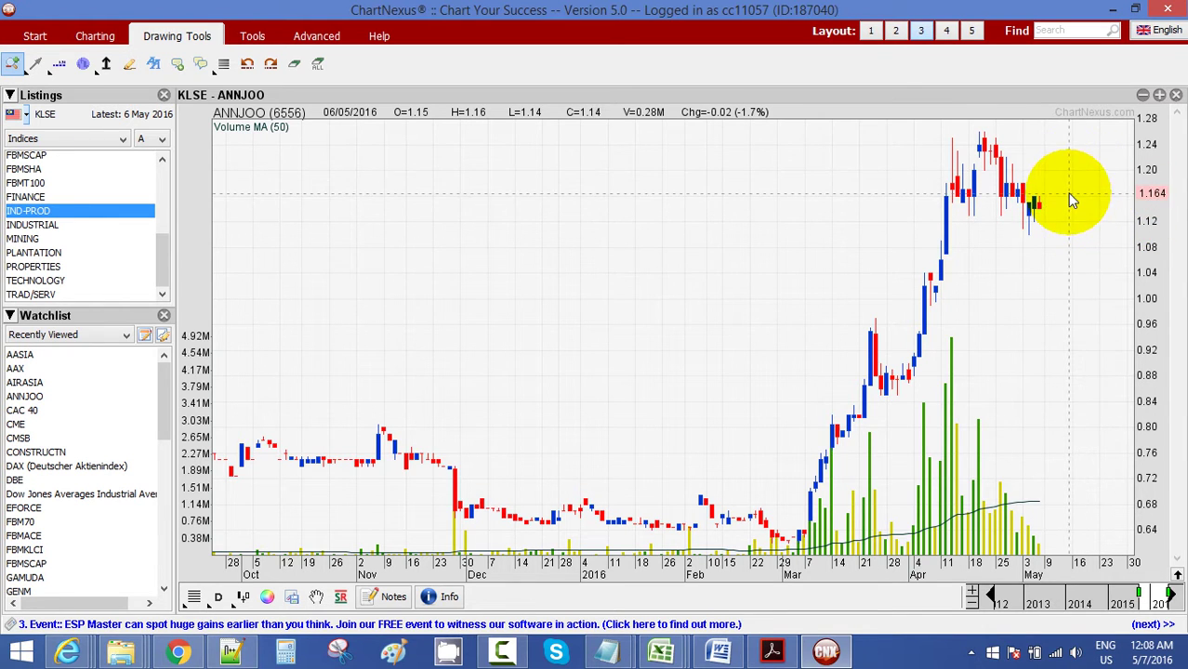
{"action": "left_click", "coordinate": [1052, 28]}
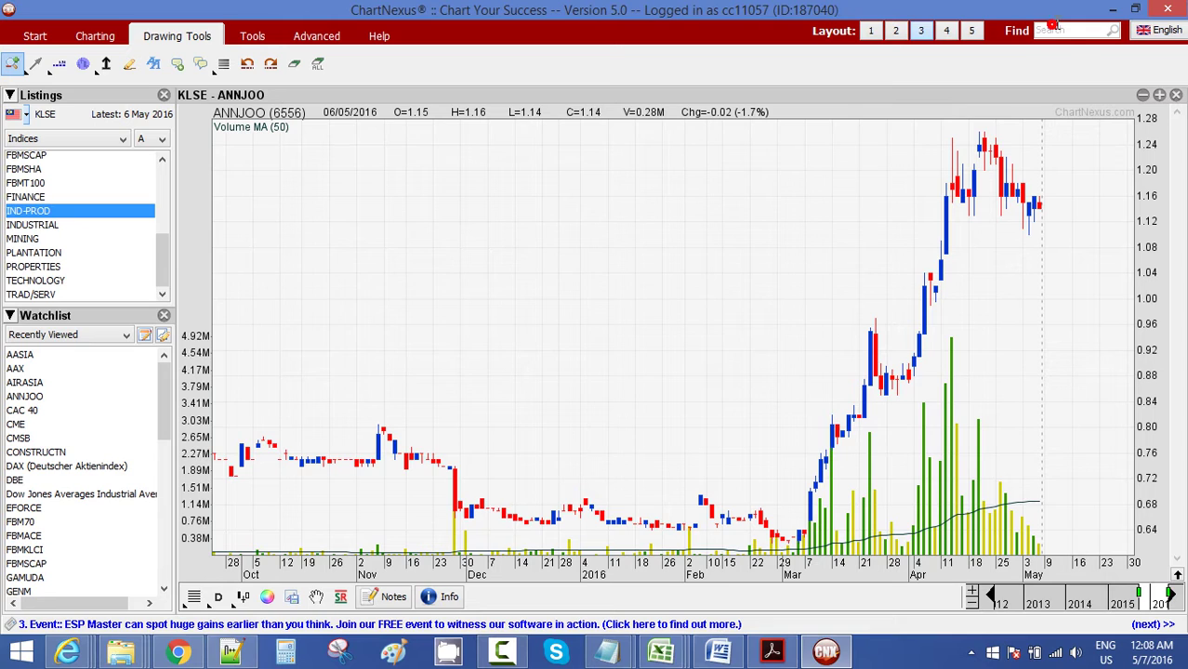
{"action": "left_click", "coordinate": [1065, 29]}
{"action": "left_click", "coordinate": [1067, 18]}
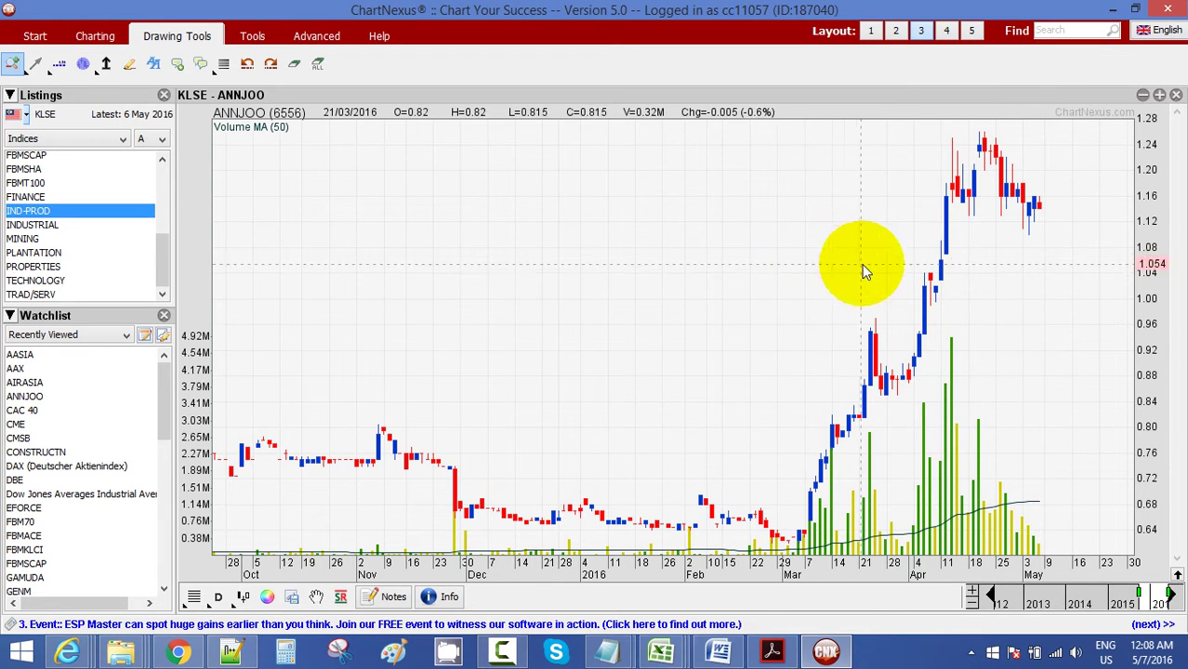
Step: Draw arrows along the falling volume, the price pullback and a projected volume rise on the ANNJOO chart, and erase all drawings
{"action": "left_click", "coordinate": [35, 64]}
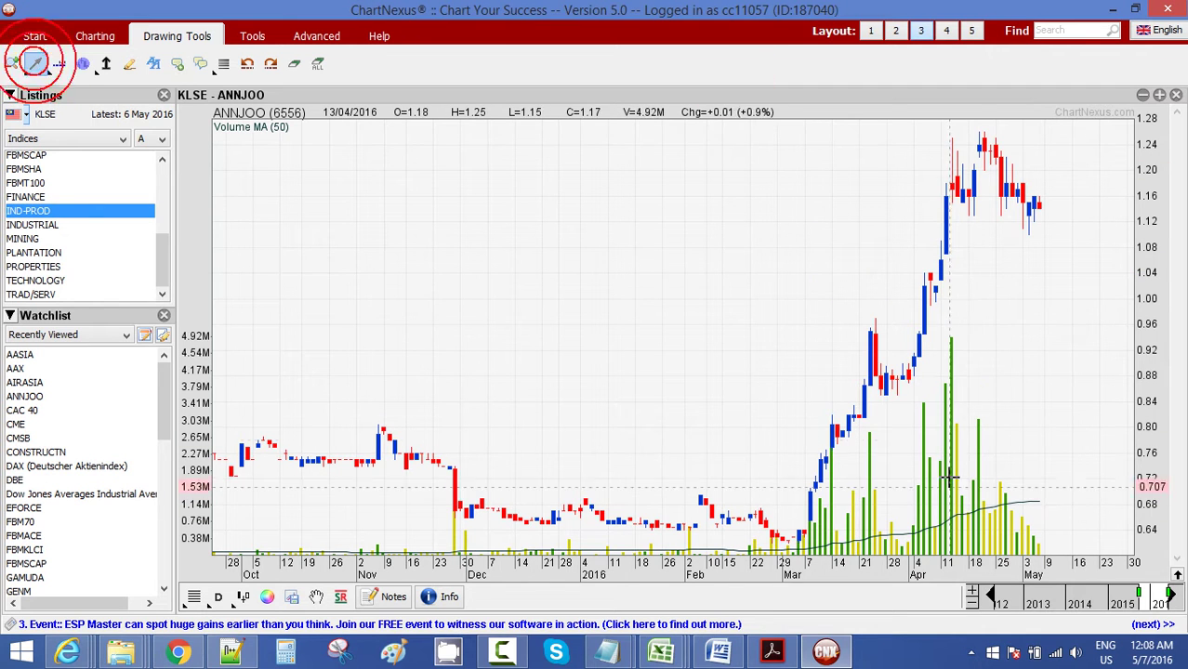
{"action": "left_click", "coordinate": [961, 334]}
{"action": "left_click", "coordinate": [1036, 507]}
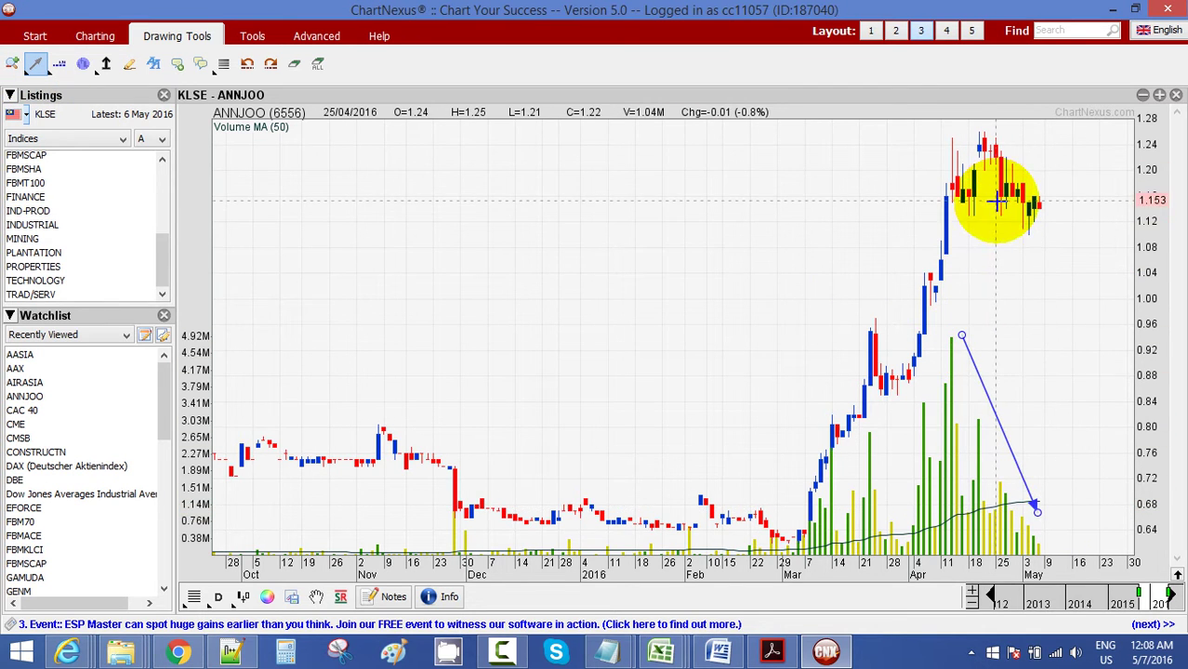
{"action": "left_click", "coordinate": [996, 200]}
{"action": "left_click", "coordinate": [1055, 270]}
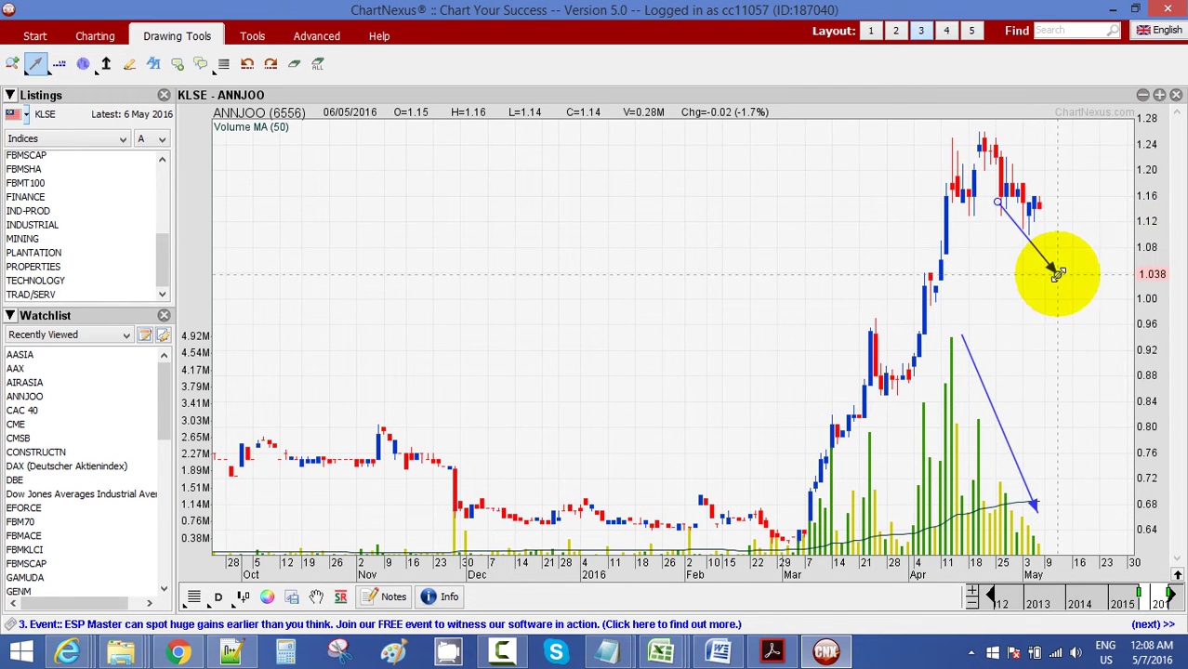
{"action": "left_click", "coordinate": [1043, 488]}
{"action": "left_click", "coordinate": [1089, 398]}
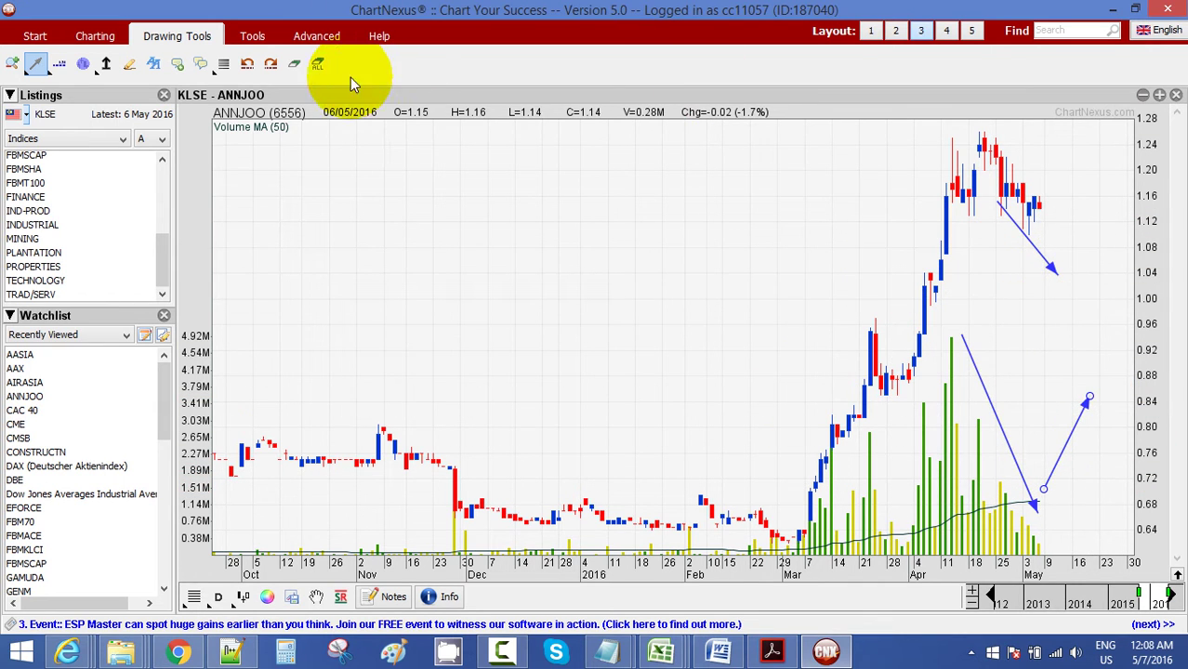
{"action": "left_click", "coordinate": [317, 64]}
{"action": "left_click", "coordinate": [12, 63]}
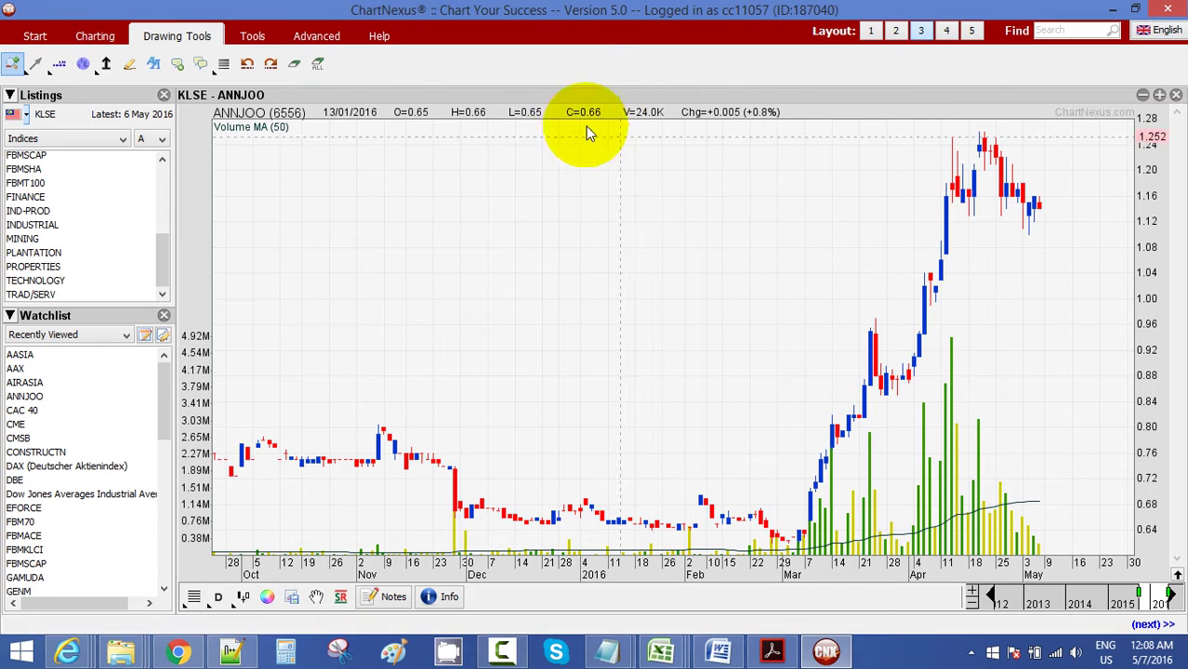
Step: Search for the LIONIND stock and examine its April price and volume movement
{"action": "left_click", "coordinate": [1061, 30]}
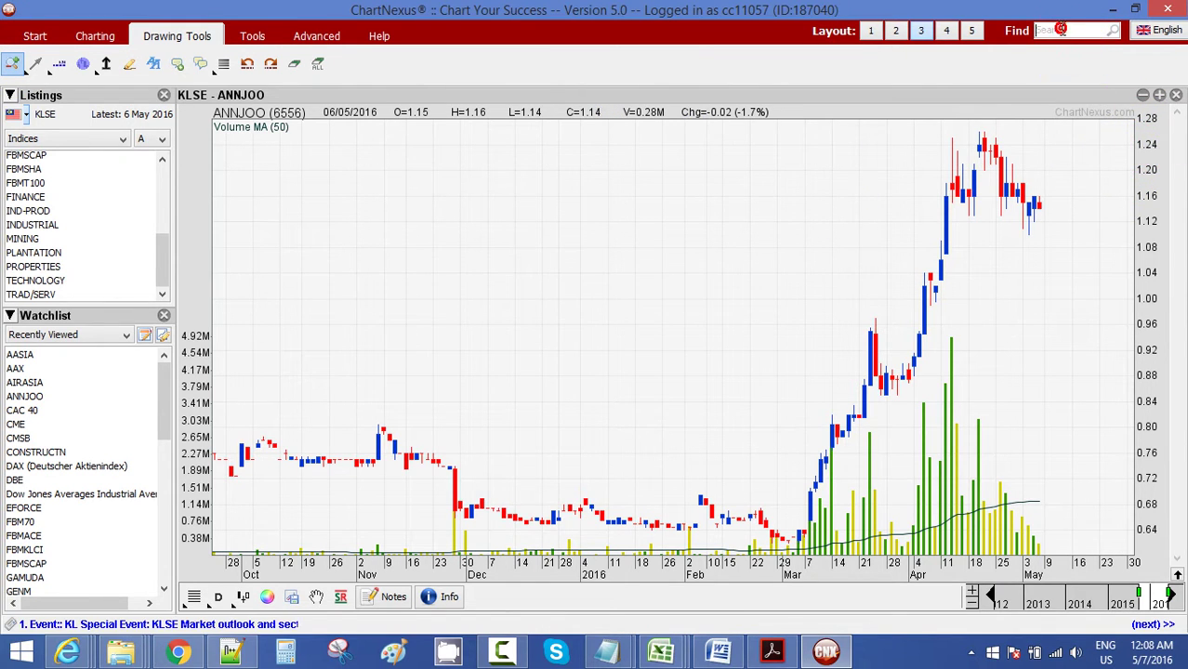
{"action": "type", "text": "lioni"}
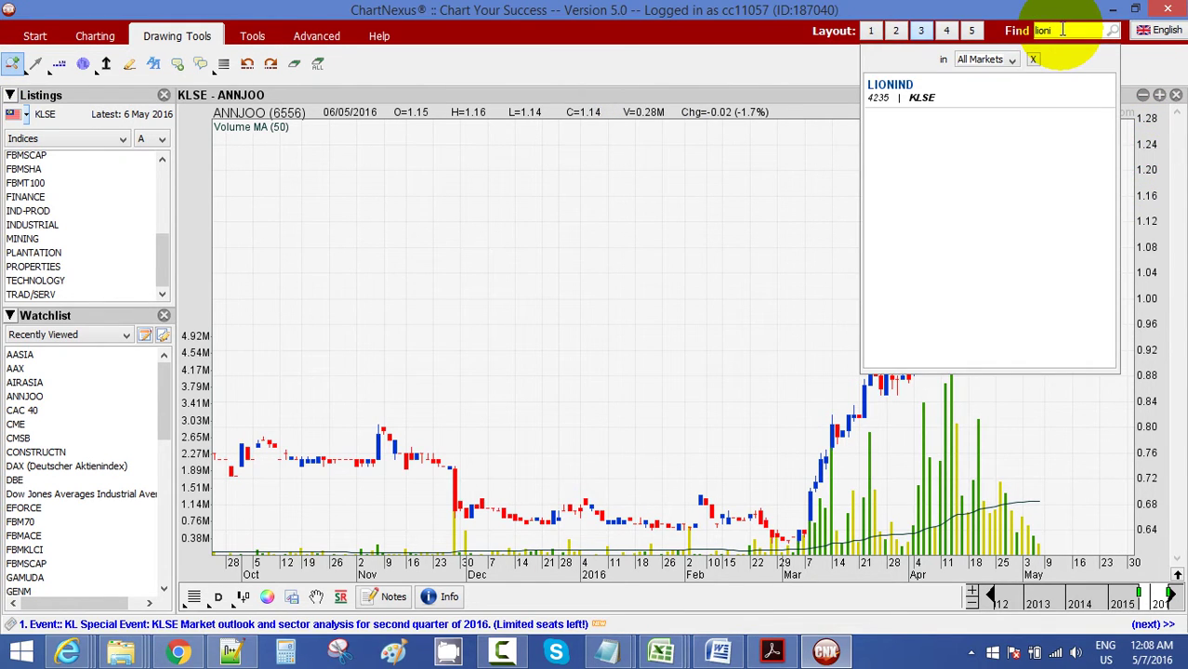
{"action": "key", "text": "Down"}
{"action": "key", "text": "Return"}
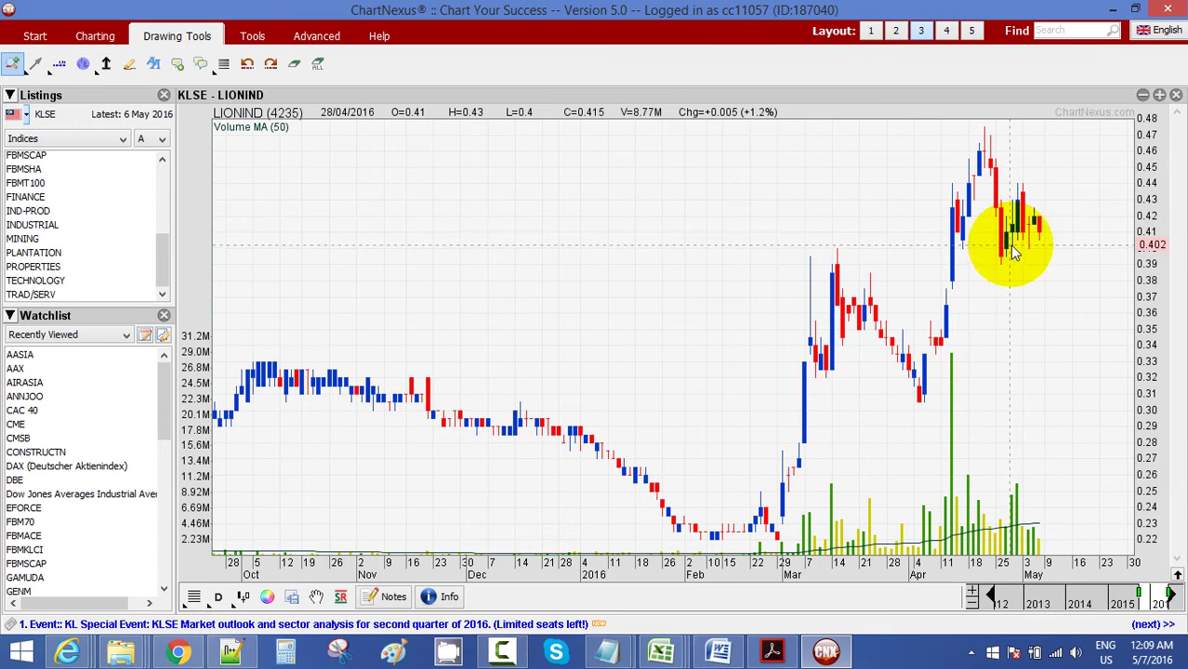
{"action": "left_click", "coordinate": [1075, 35]}
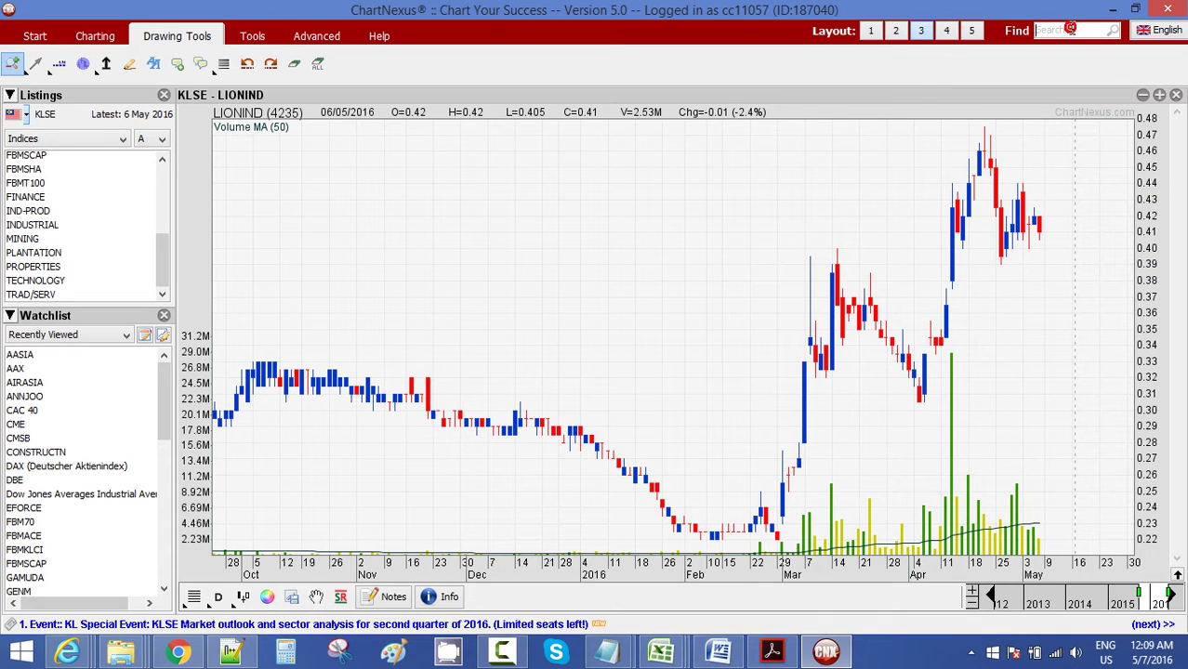
{"action": "left_click", "coordinate": [1070, 28]}
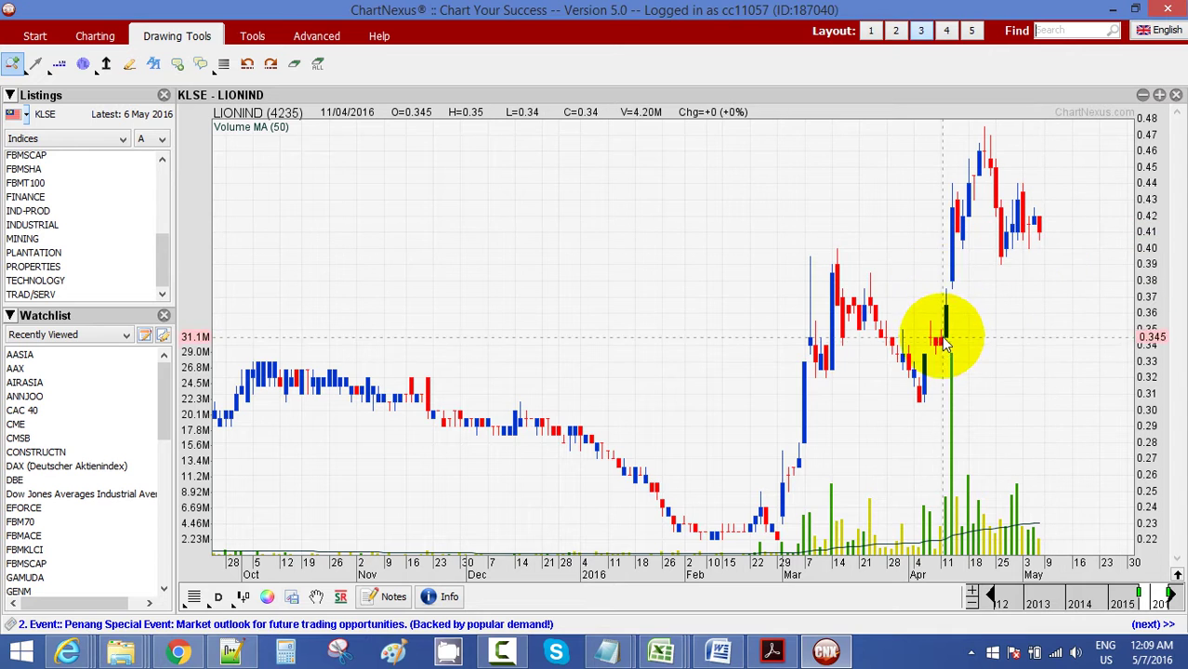
{"action": "left_click", "coordinate": [963, 227]}
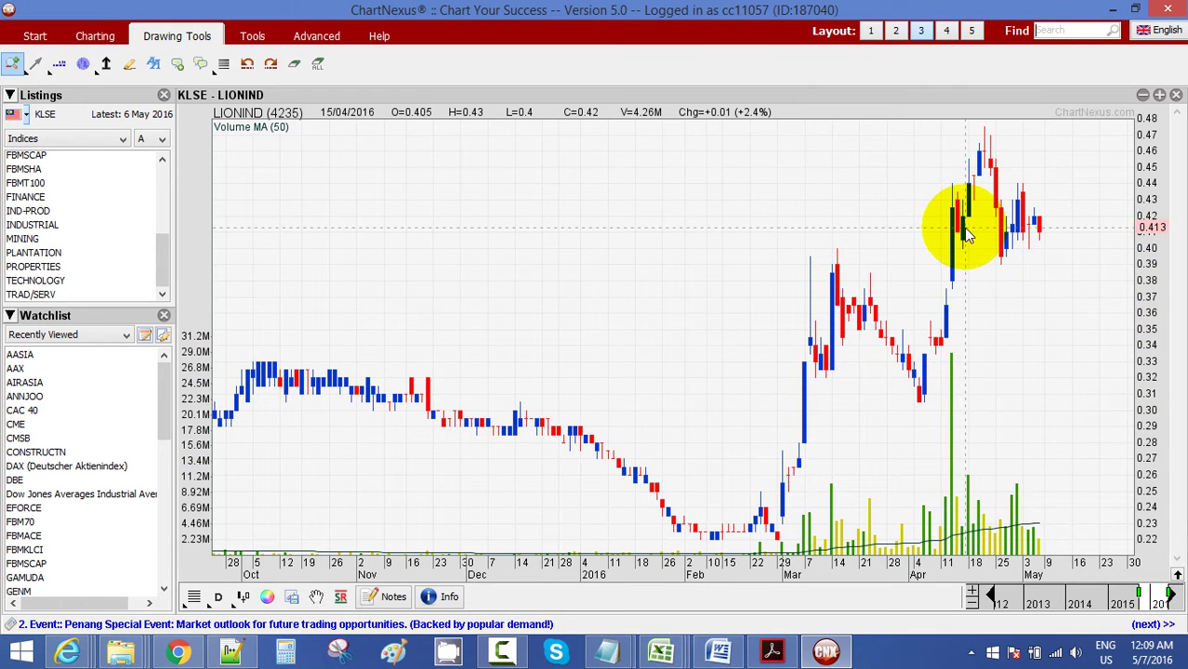
Step: Search for the HIAPTEK stock and examine its price and volume chart
{"action": "left_click", "coordinate": [1075, 29]}
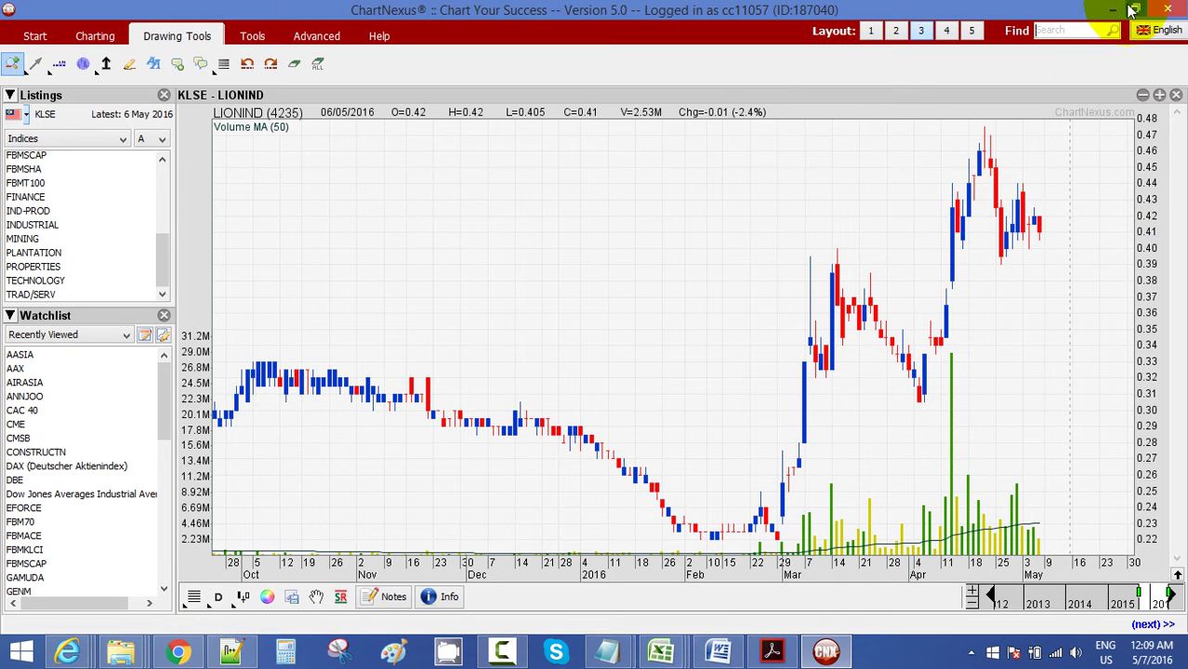
{"action": "left_click", "coordinate": [1074, 29]}
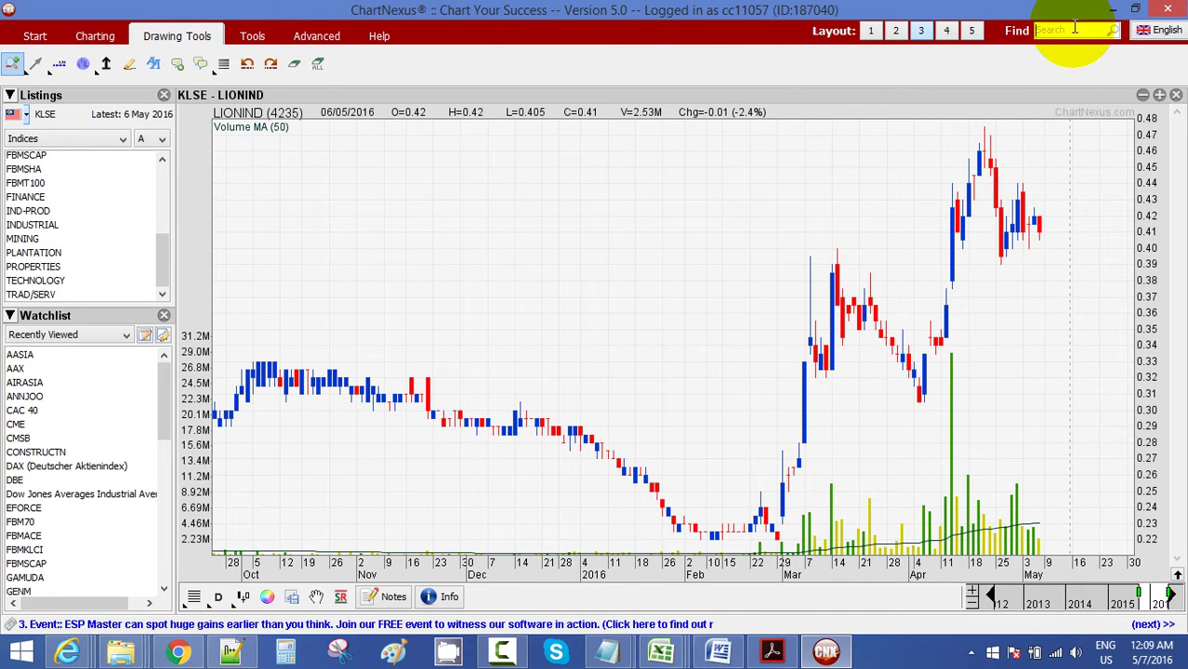
{"action": "type", "text": "hiap"}
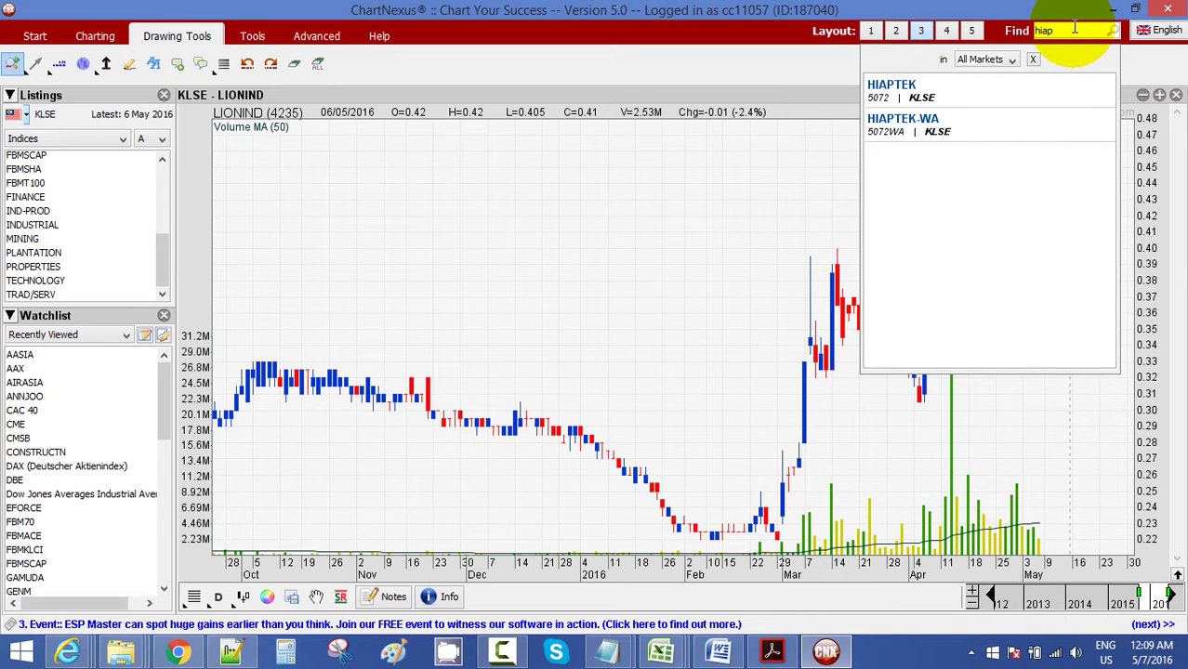
{"action": "key", "text": "Down"}
{"action": "key", "text": "Return"}
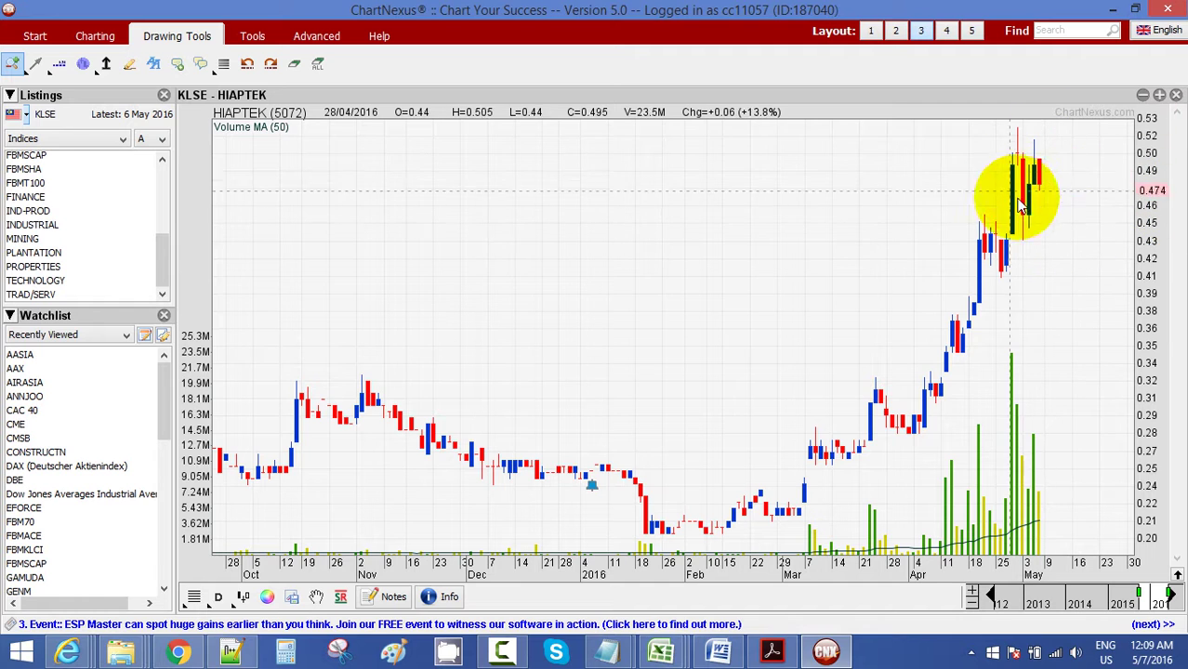
{"action": "left_click", "coordinate": [864, 507]}
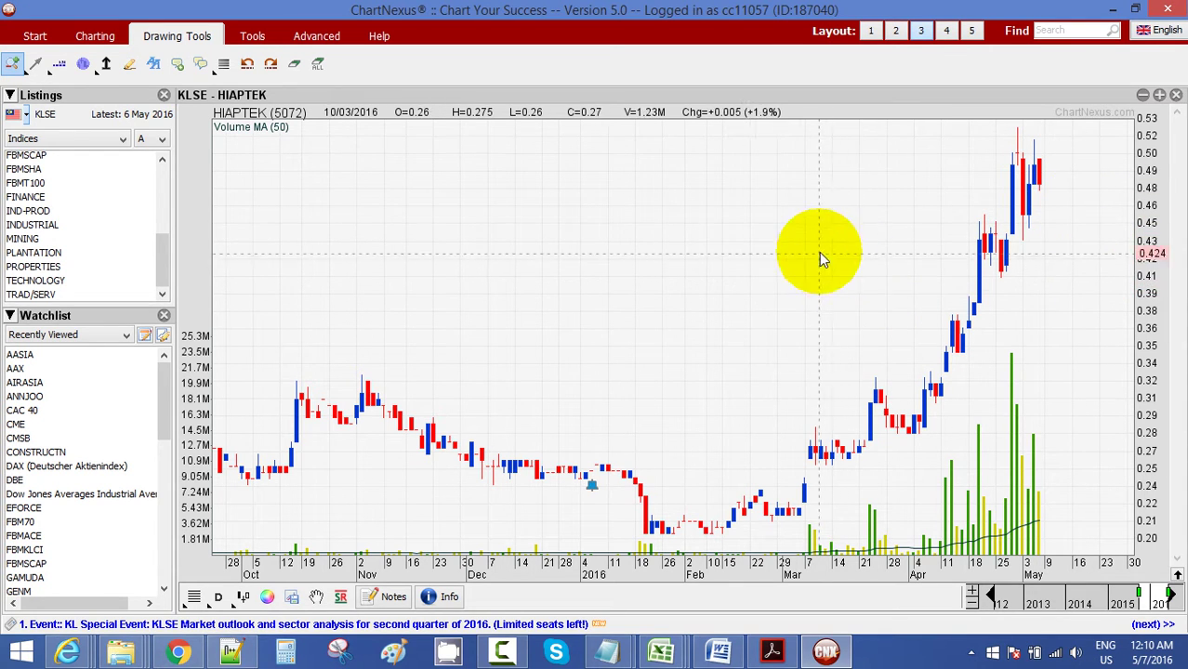
Step: Search for the GAMUDA stock and view its chart
{"action": "left_click", "coordinate": [1066, 34]}
{"action": "type", "text": "gamuda"}
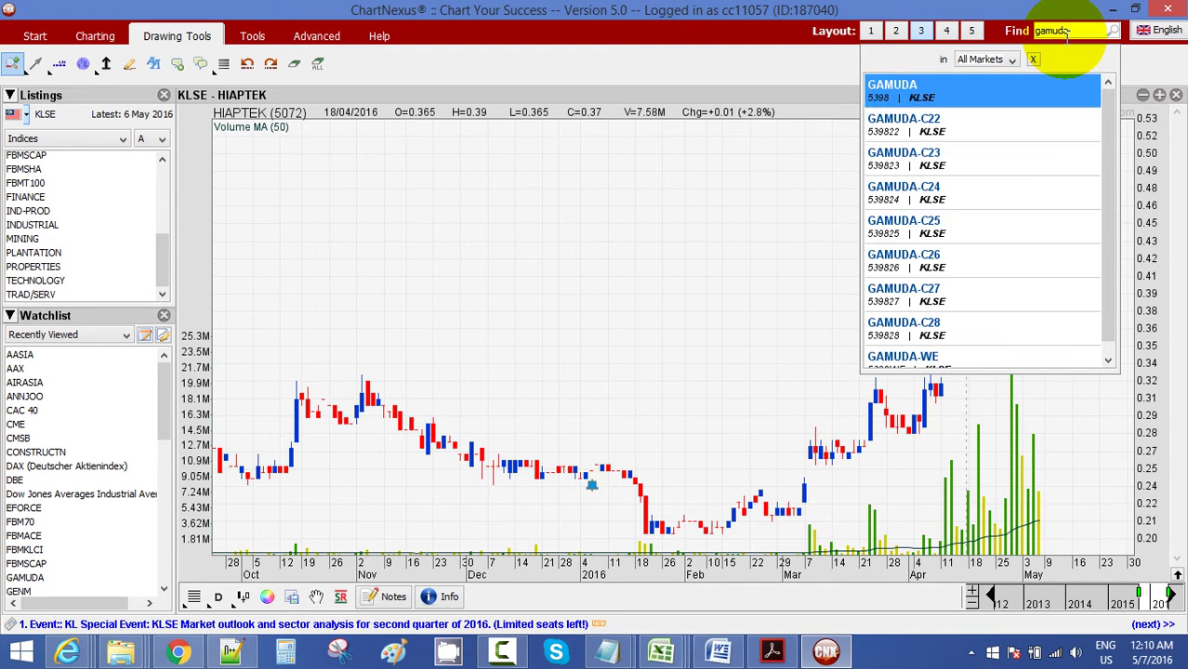
{"action": "key", "text": "Return"}
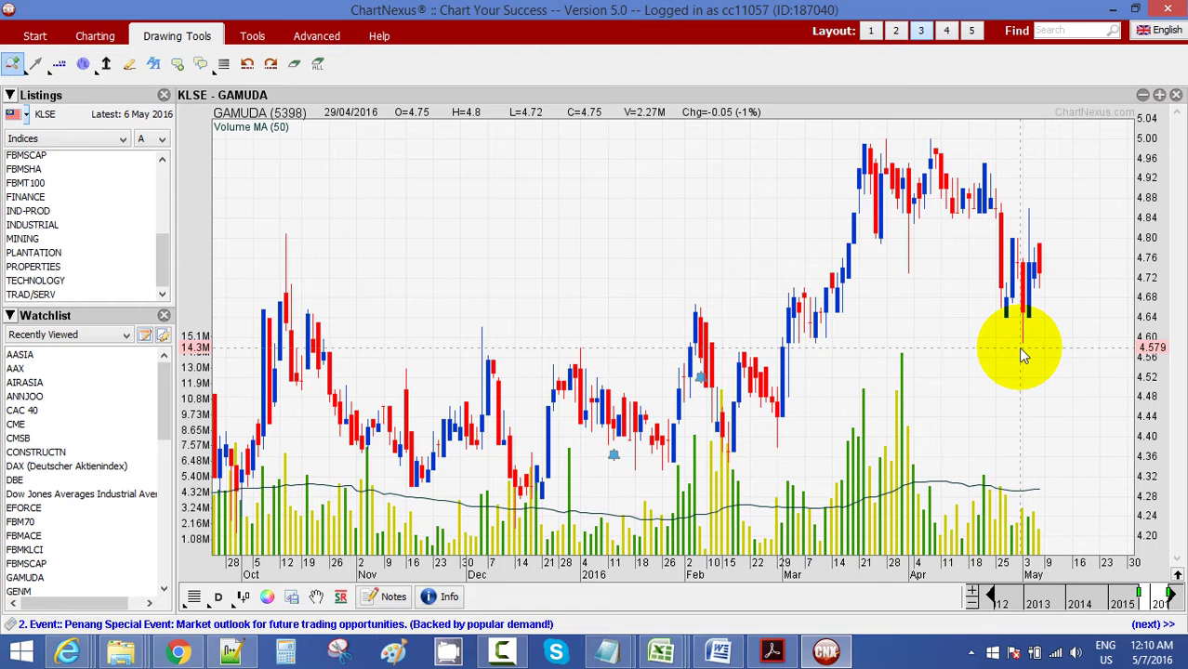
Step: Find the GAMUDA-WE warrant among the Gamuda listings and view its chart
{"action": "left_click", "coordinate": [1047, 31]}
{"action": "type", "text": "gam"}
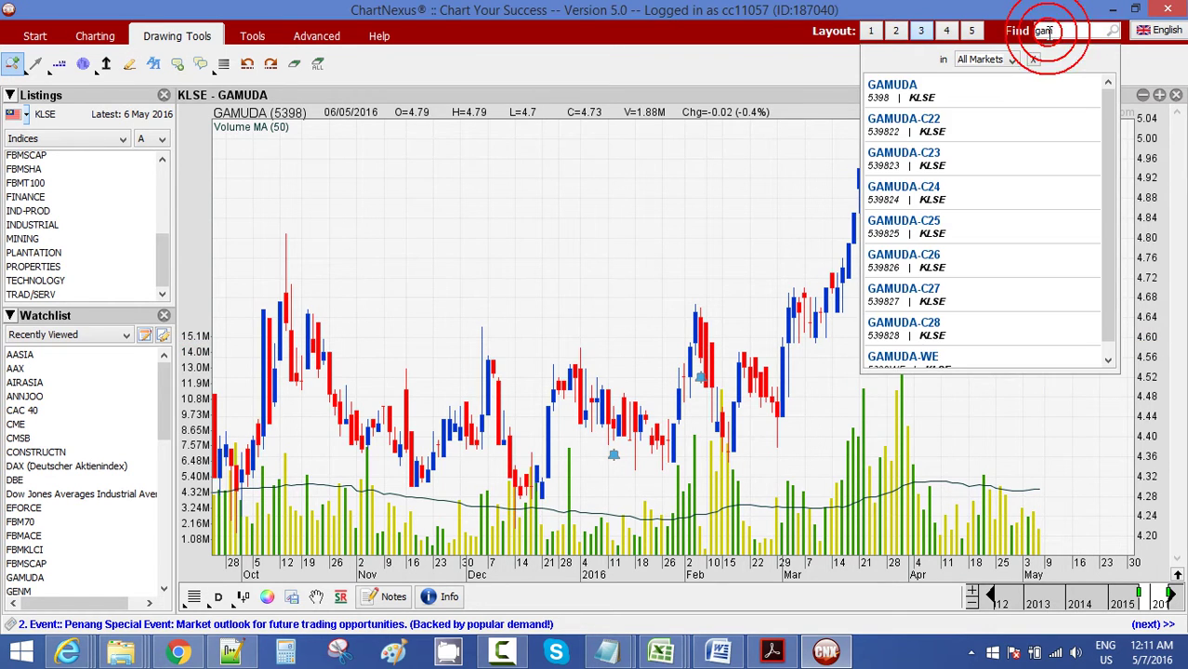
{"action": "key", "text": "Down"}
{"action": "key", "text": "Down"}
{"action": "key", "text": "Down"}
{"action": "key", "text": "Down"}
{"action": "key", "text": "Down"}
{"action": "key", "text": "Down"}
{"action": "key", "text": "Down"}
{"action": "key", "text": "Down"}
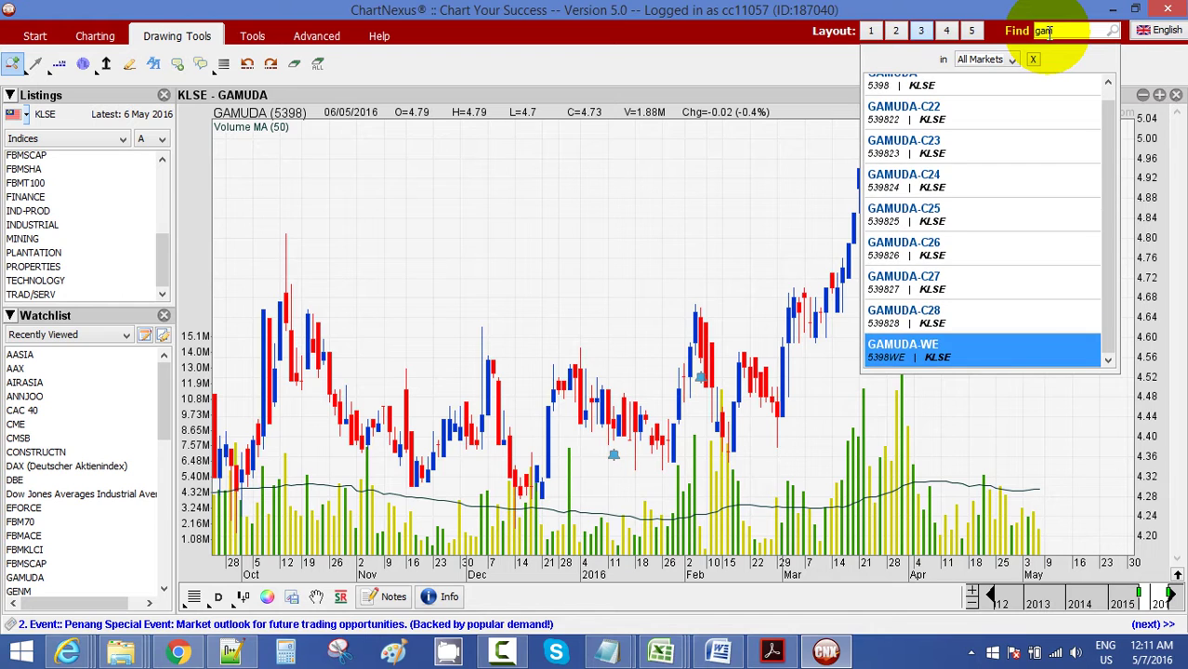
{"action": "key", "text": "Return"}
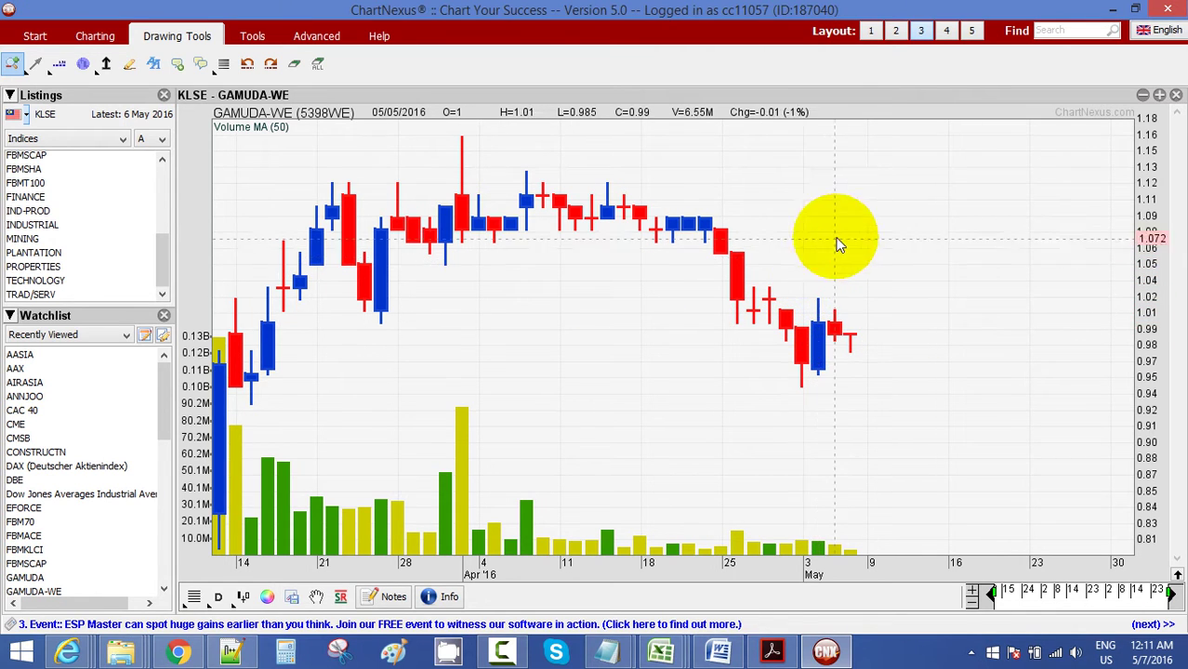
Step: Search for the WCT stock and examine its price and volume movement up to May 2016
{"action": "left_click", "coordinate": [1078, 29]}
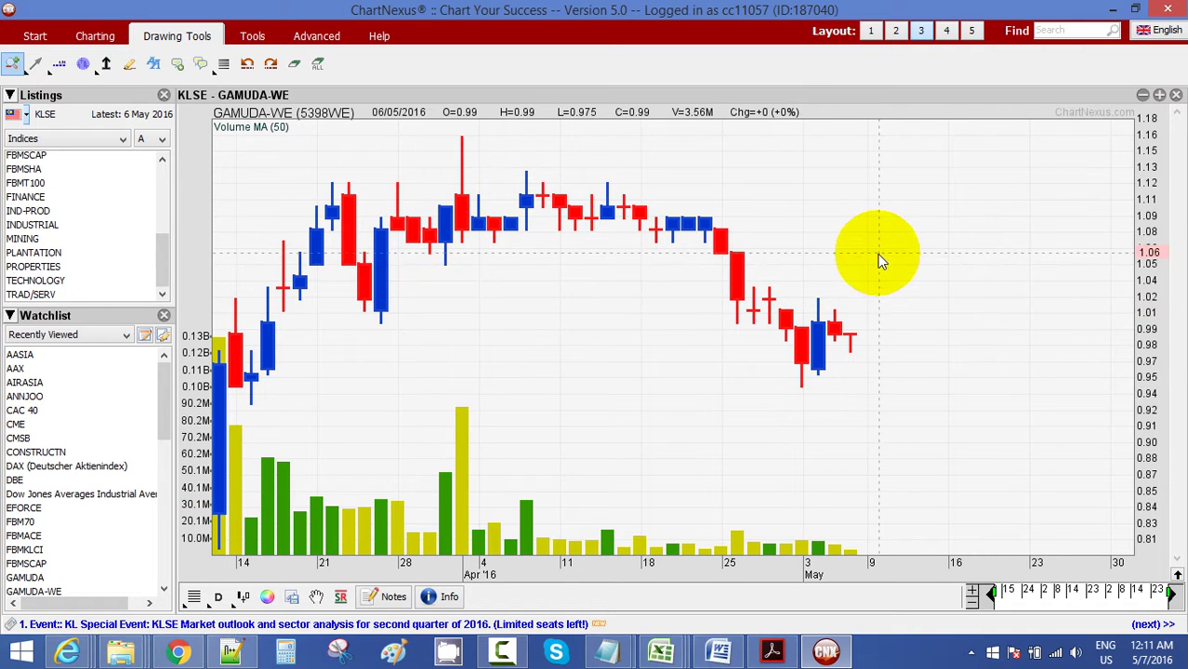
{"action": "left_click", "coordinate": [1054, 28]}
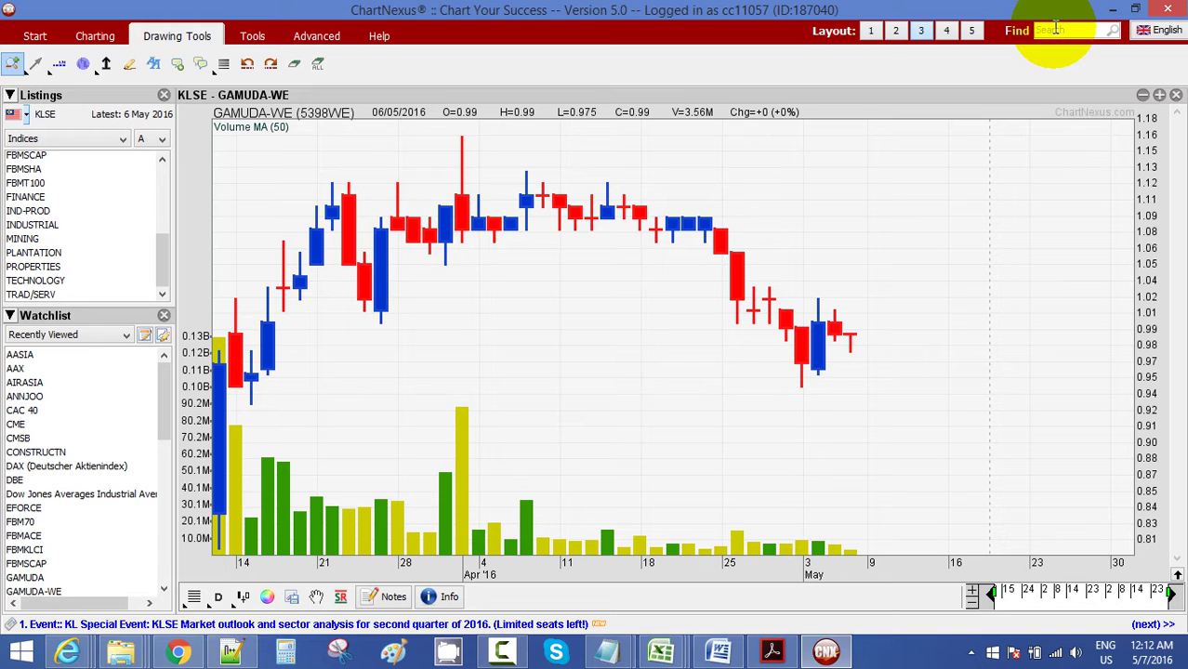
{"action": "type", "text": "wct"}
{"action": "key", "text": "Return"}
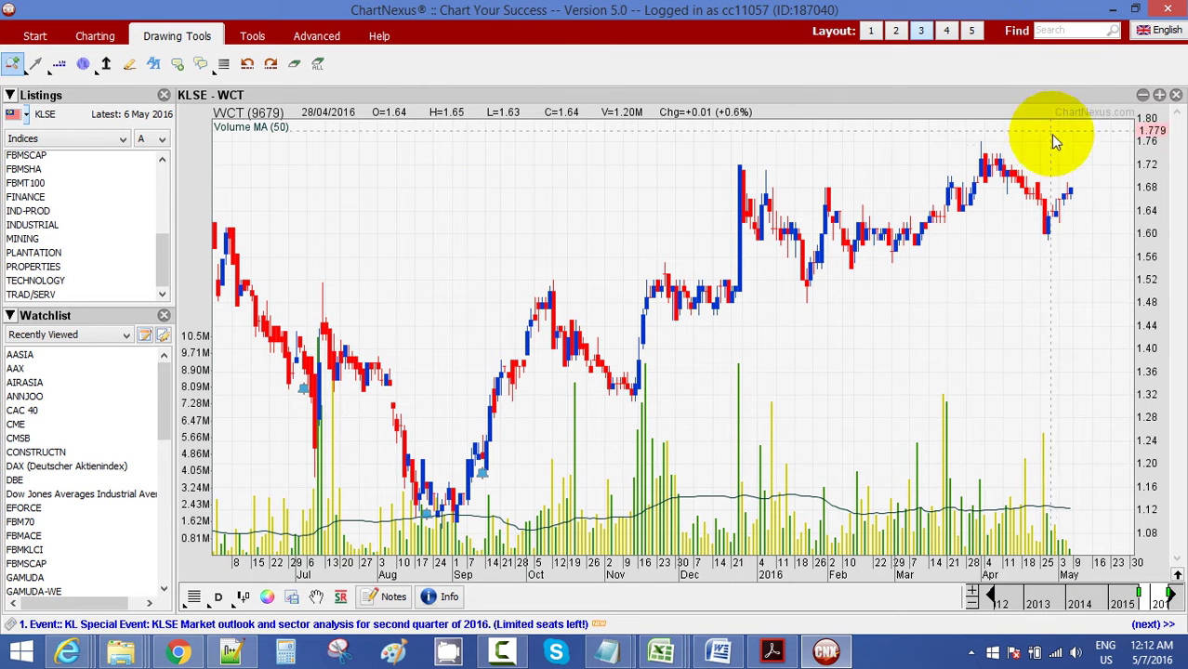
{"action": "left_click_drag", "start_coordinate": [1080, 224], "coordinate": [339, 318]}
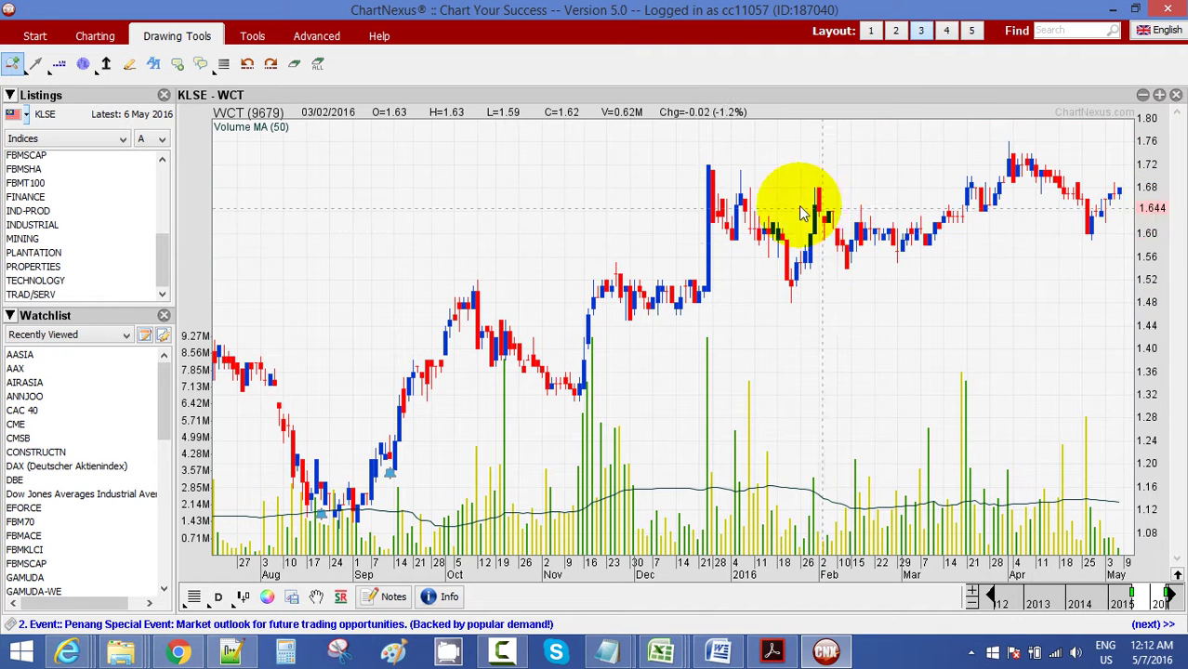
{"action": "left_click_drag", "start_coordinate": [381, 261], "coordinate": [1123, 219]}
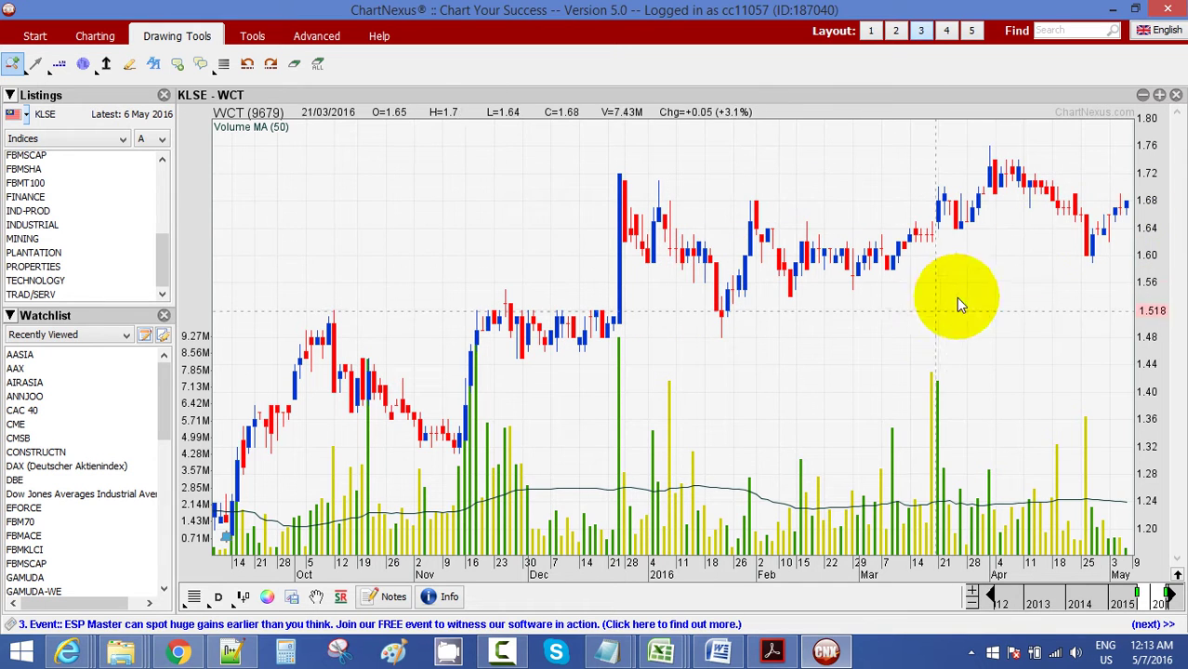
Step: Search for the GENM stock and examine its price and volume chart
{"action": "left_click", "coordinate": [1059, 30]}
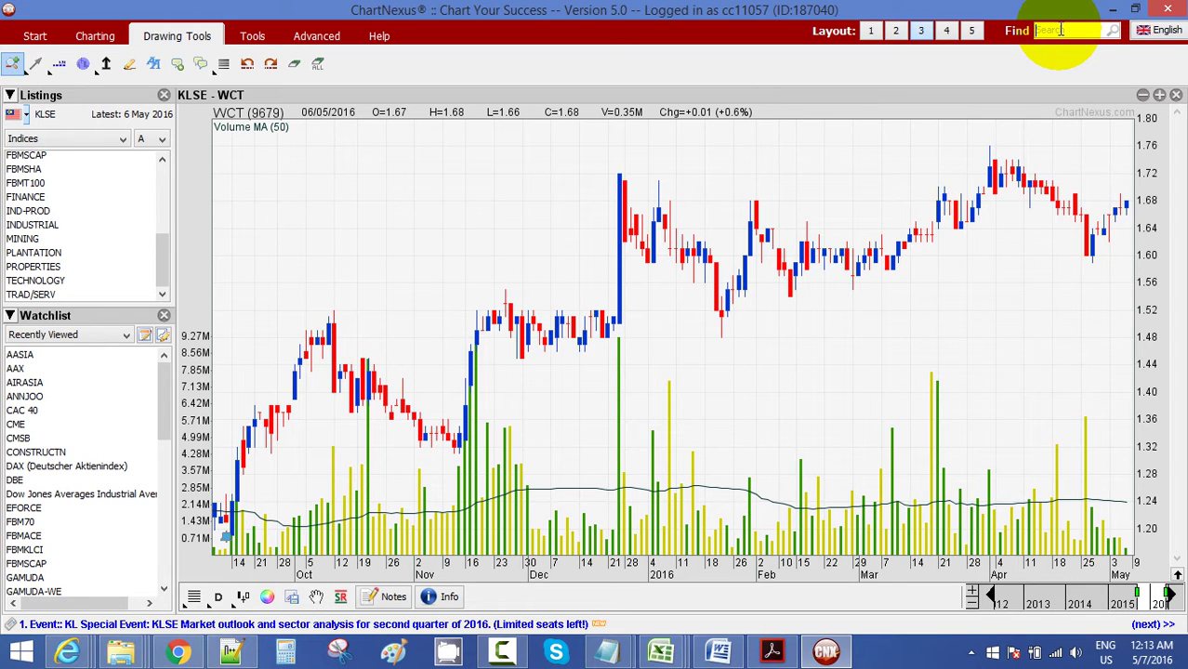
{"action": "type", "text": "ge"}
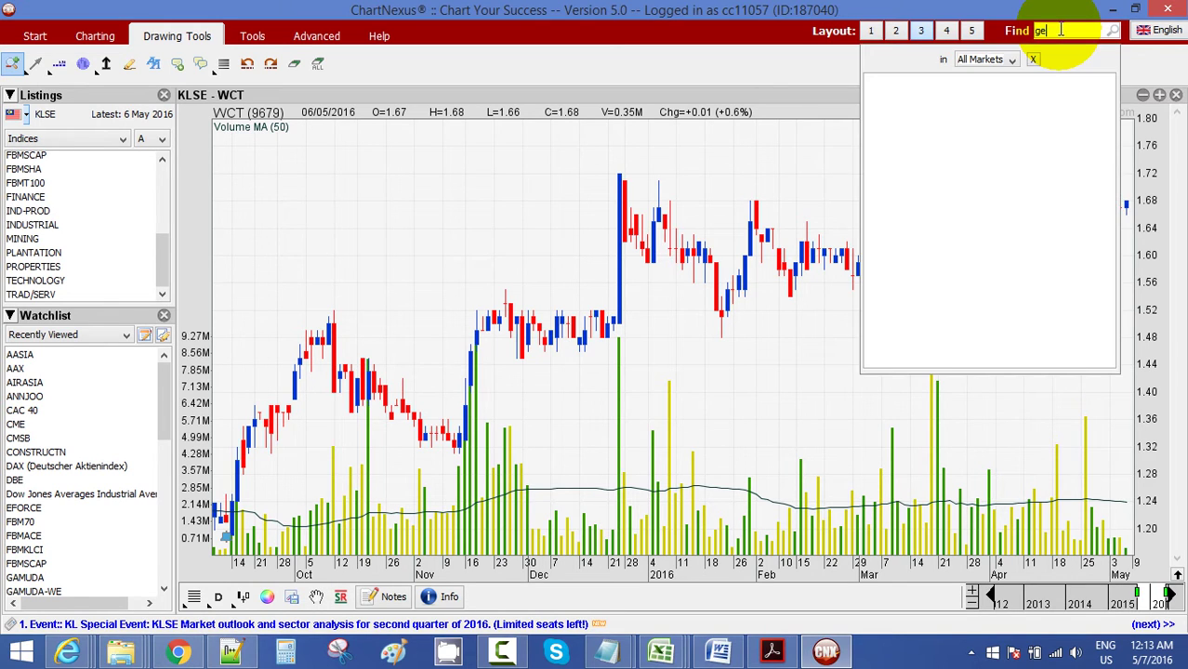
{"action": "type", "text": "nm"}
{"action": "key", "text": "Down"}
{"action": "key", "text": "Return"}
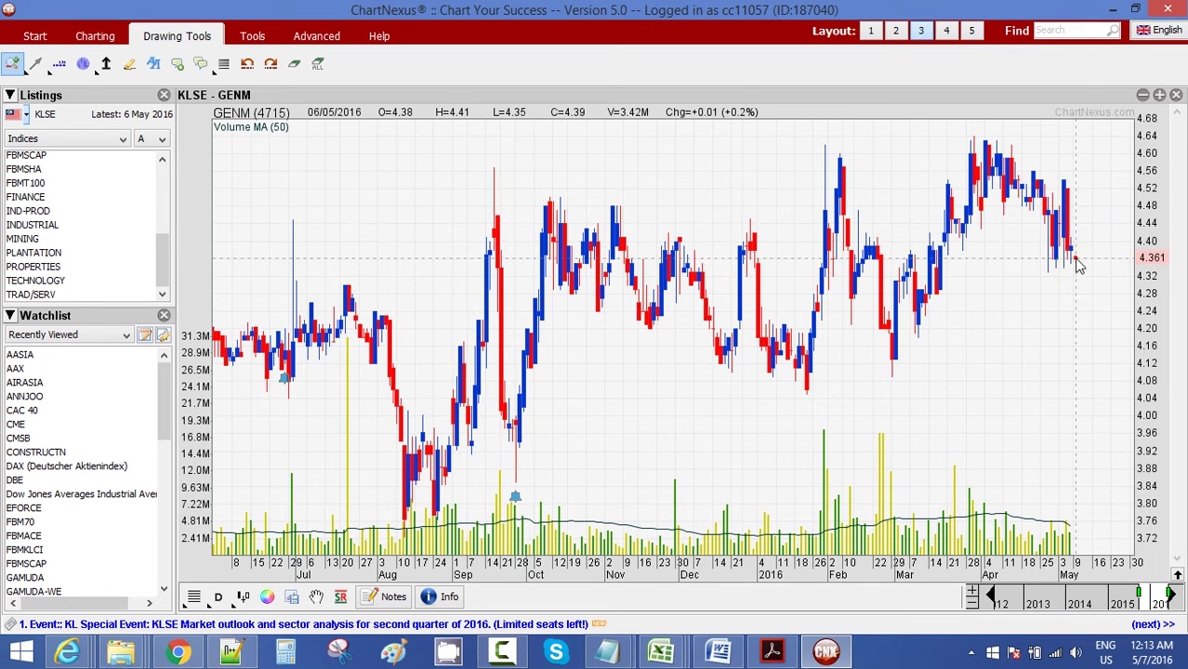
{"action": "left_click_drag", "start_coordinate": [1075, 257], "coordinate": [363, 294]}
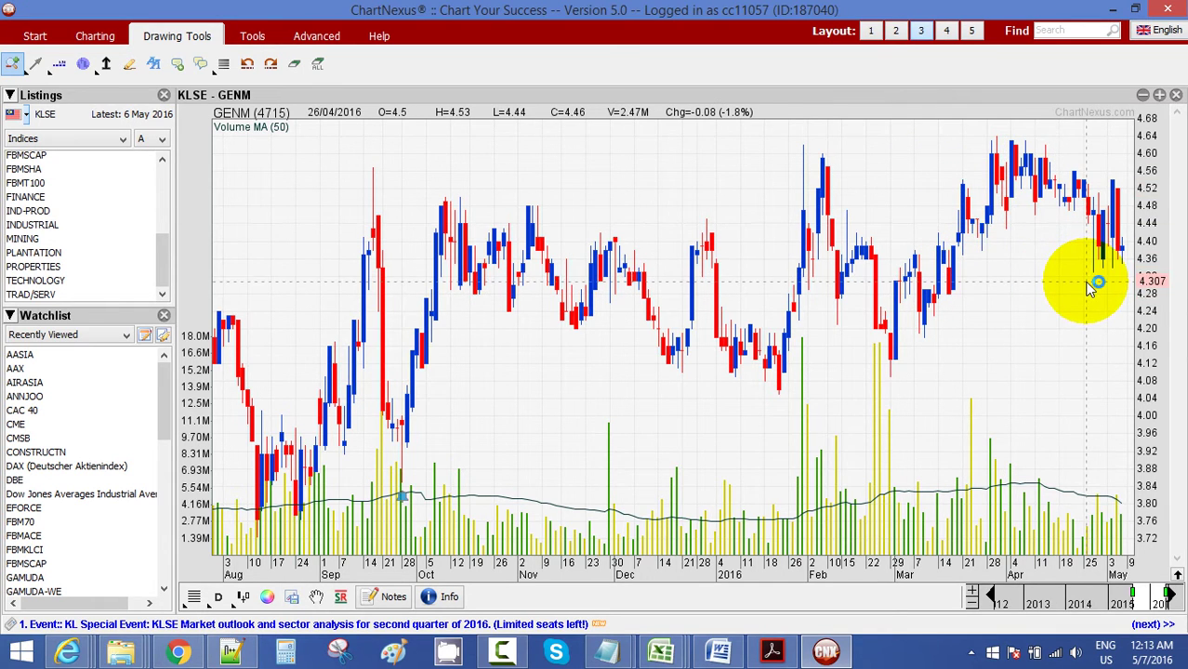
Step: Find the GENM-C12 warrant among the GENM listings and view its chart
{"action": "left_click", "coordinate": [1048, 31]}
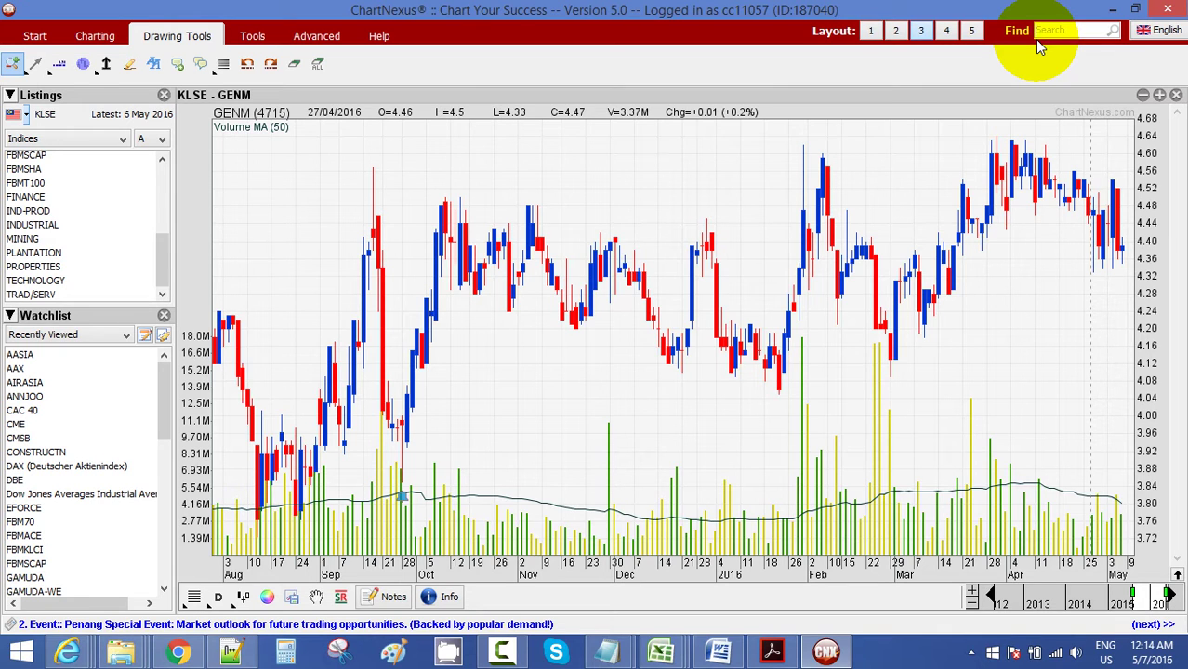
{"action": "type", "text": "genm"}
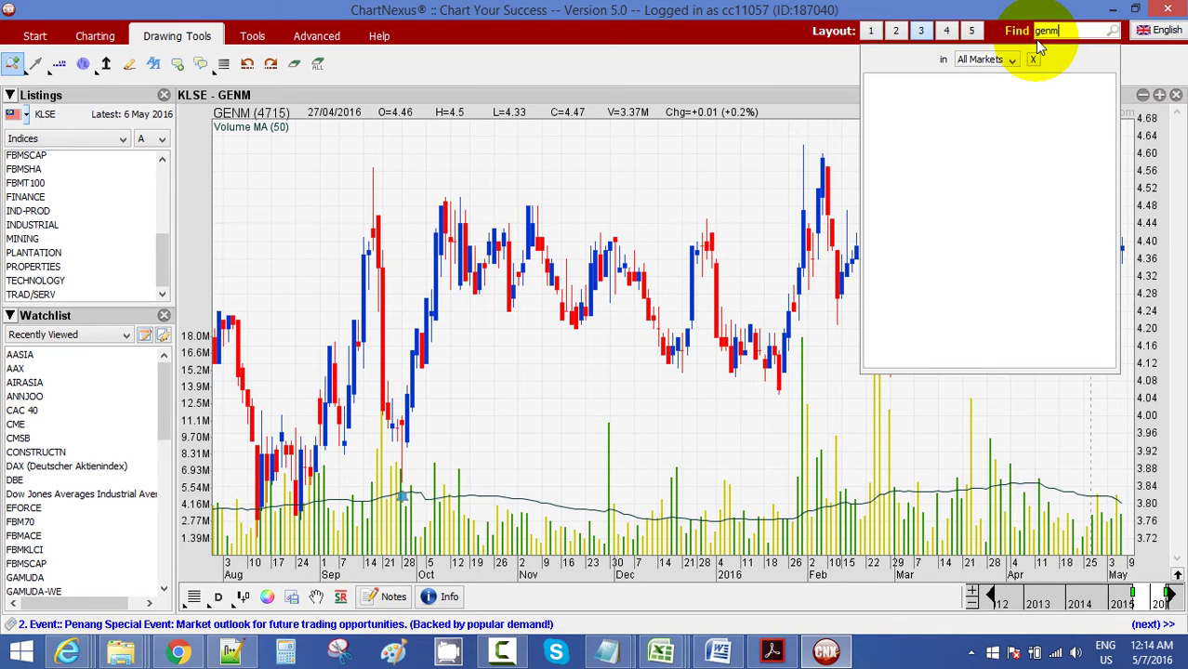
{"action": "key", "text": "Down"}
{"action": "key", "text": "Down"}
{"action": "key", "text": "Down"}
{"action": "key", "text": "Return"}
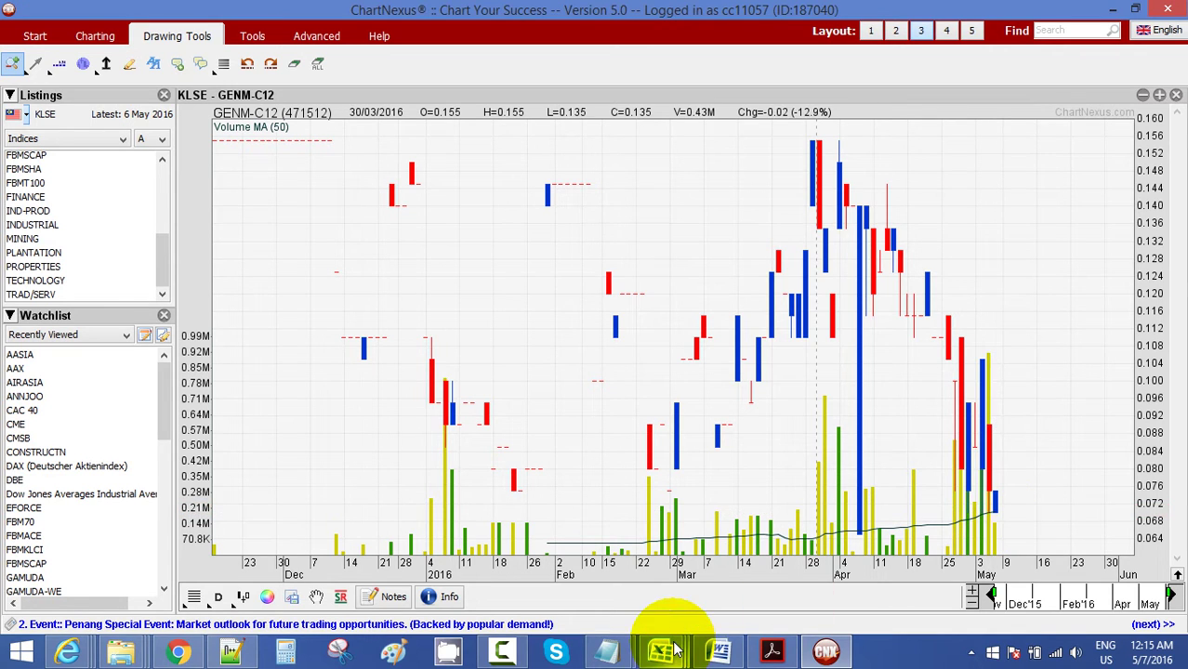
Step: Switch to the StockCalculatorV2_AirAsiaC31 workbook in Excel and review the cost and profit/loss columns of the GENM-C12 sheet
{"action": "mouse_move", "coordinate": [678, 650]}
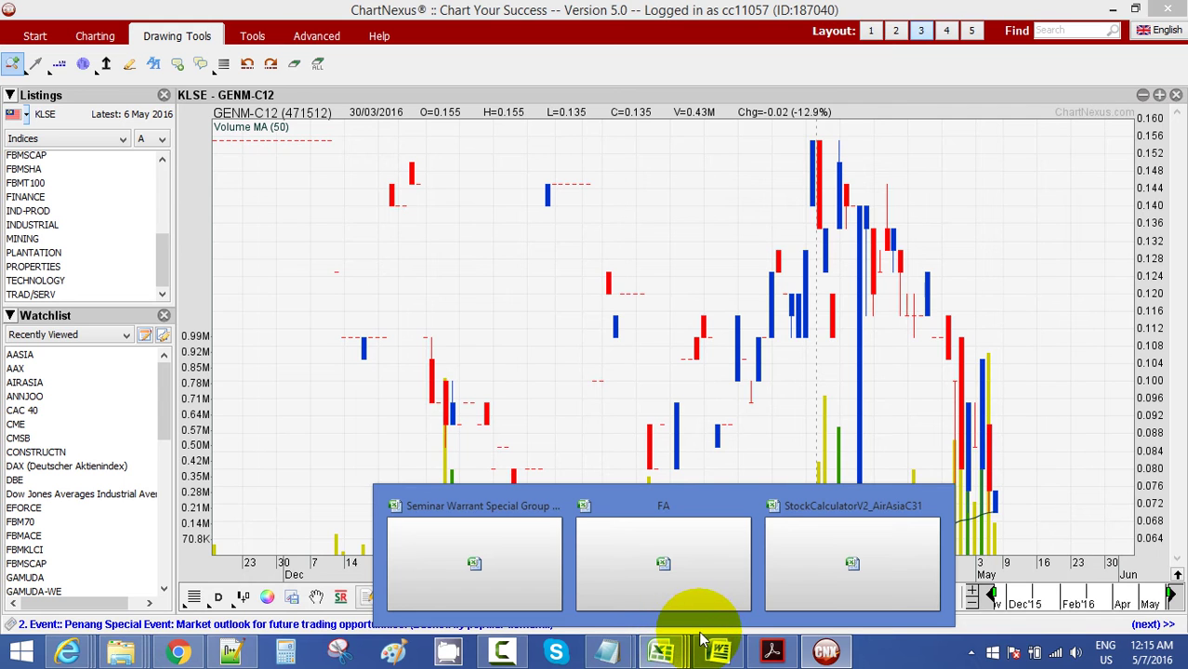
{"action": "left_click", "coordinate": [830, 581]}
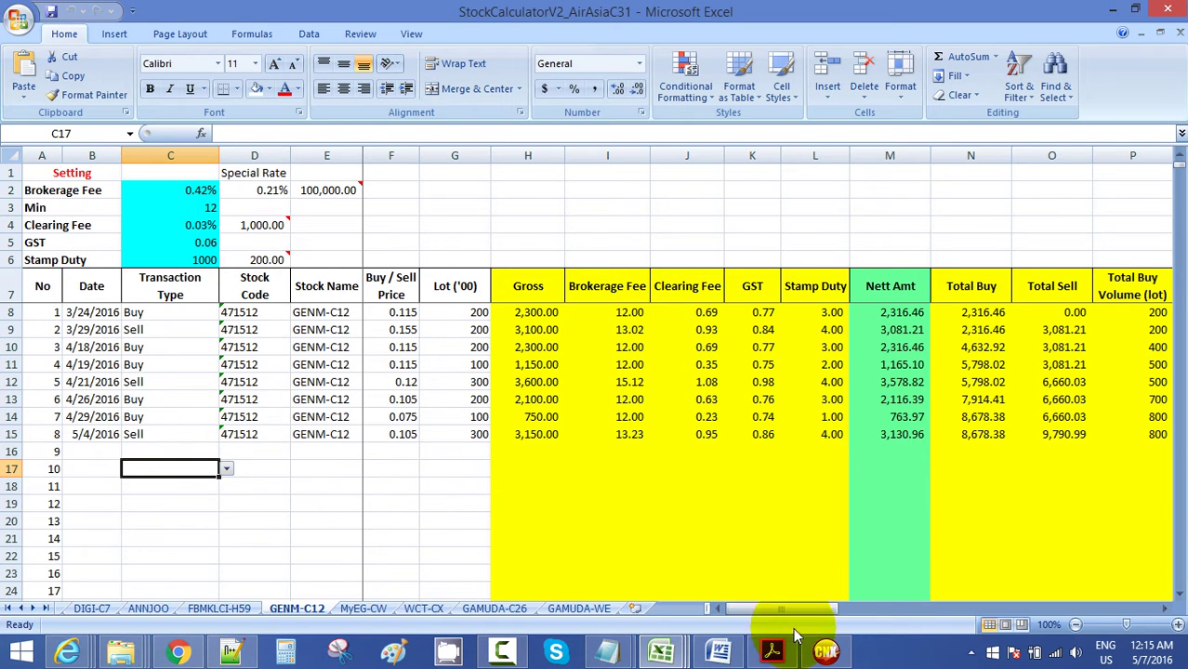
{"action": "left_click_drag", "start_coordinate": [768, 605], "coordinate": [914, 602]}
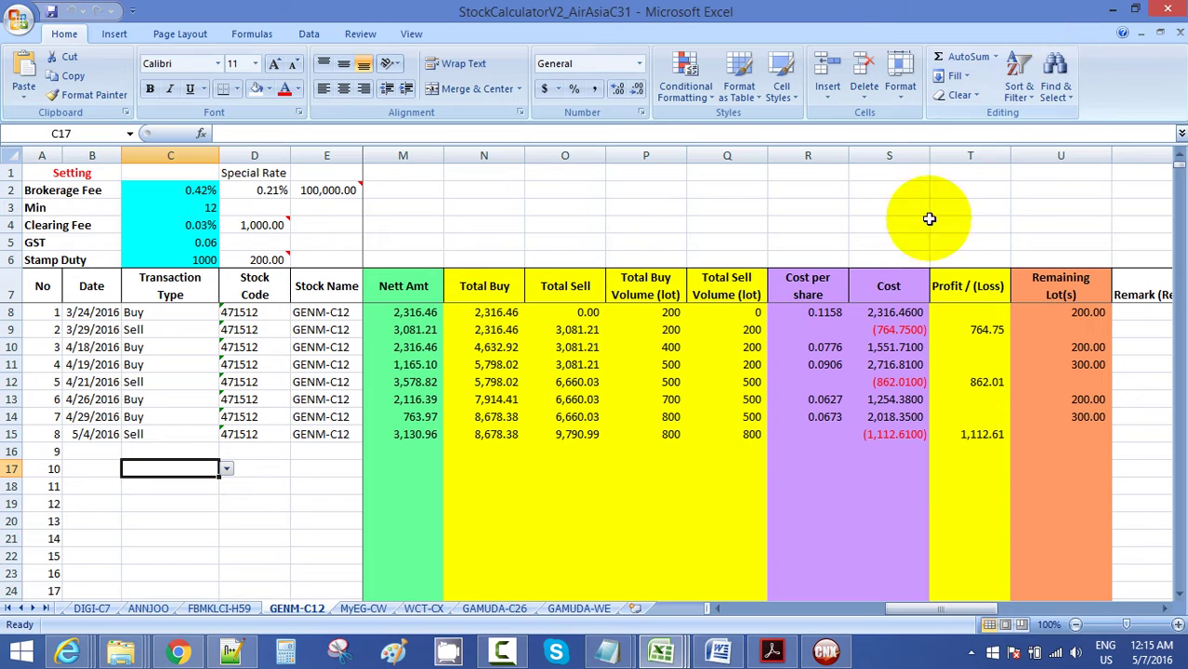
{"action": "left_click_drag", "start_coordinate": [980, 613], "coordinate": [743, 609]}
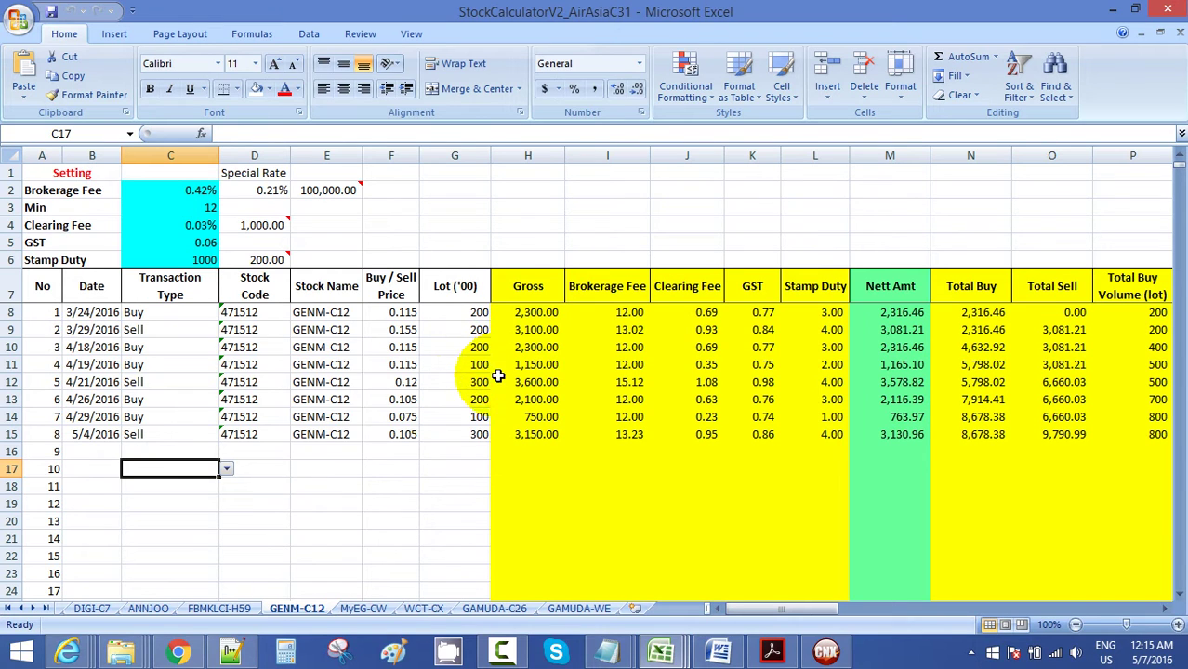
Step: Go through the GENM-C12 buy and sell transactions by selecting their Transaction Type cells, including the two buys of 4/26/2016 and 4/29/2016
{"action": "left_click_drag", "start_coordinate": [139, 314], "coordinate": [137, 335]}
{"action": "left_click", "coordinate": [135, 350]}
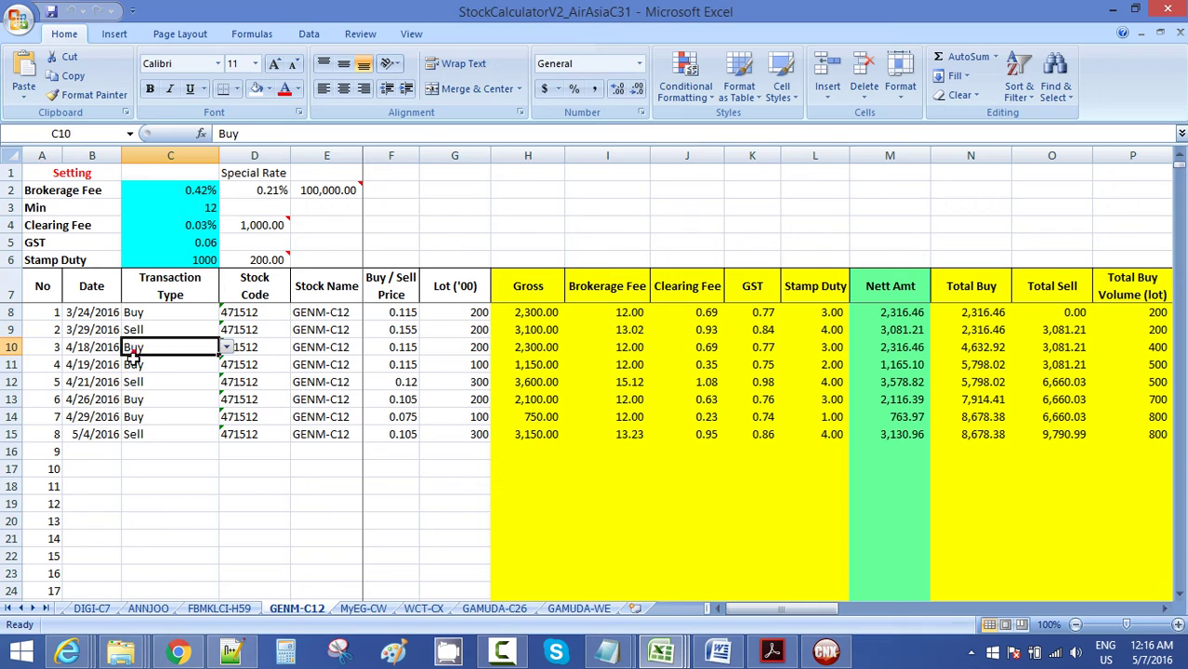
{"action": "left_click", "coordinate": [148, 414]}
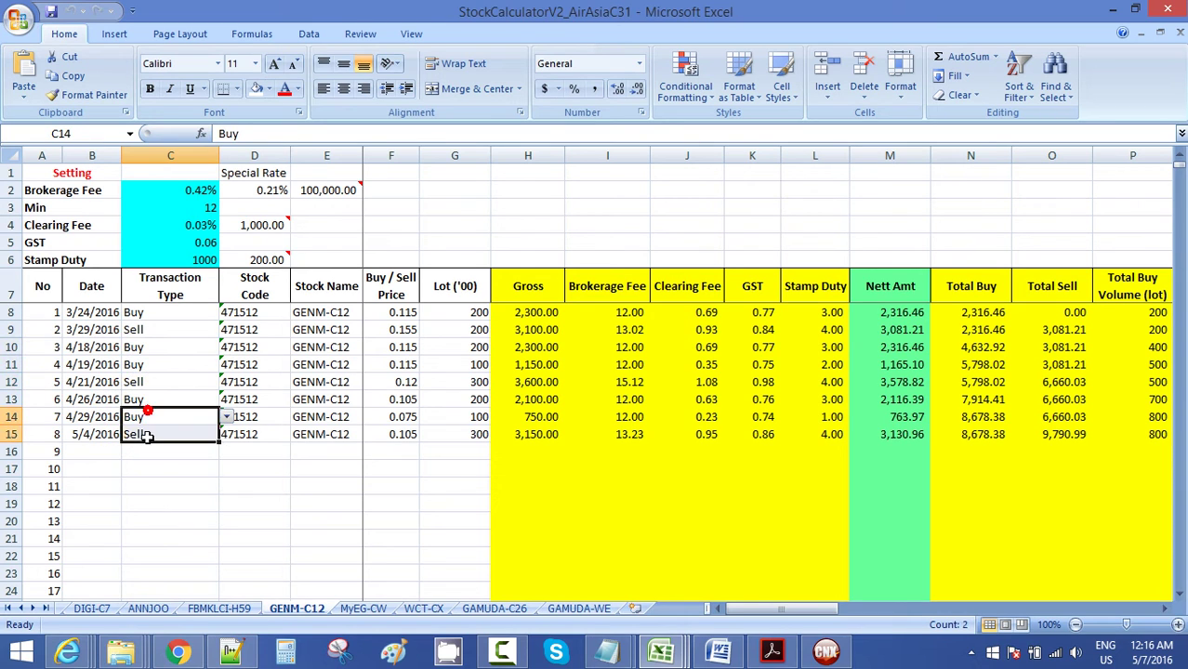
{"action": "left_click", "coordinate": [174, 505]}
{"action": "left_click_drag", "start_coordinate": [144, 405], "coordinate": [145, 422]}
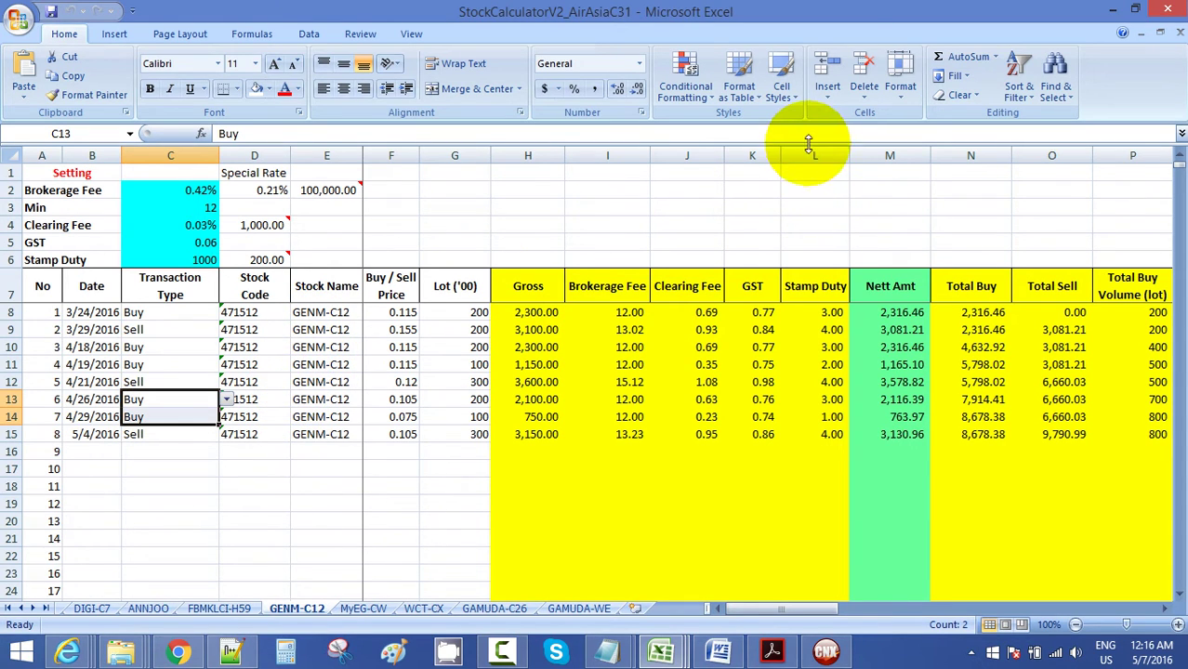
Step: Recheck the GENM-C12 totals, cost and profit/loss columns, and minimize the workbook to return to the chart
{"action": "left_click", "coordinate": [253, 485]}
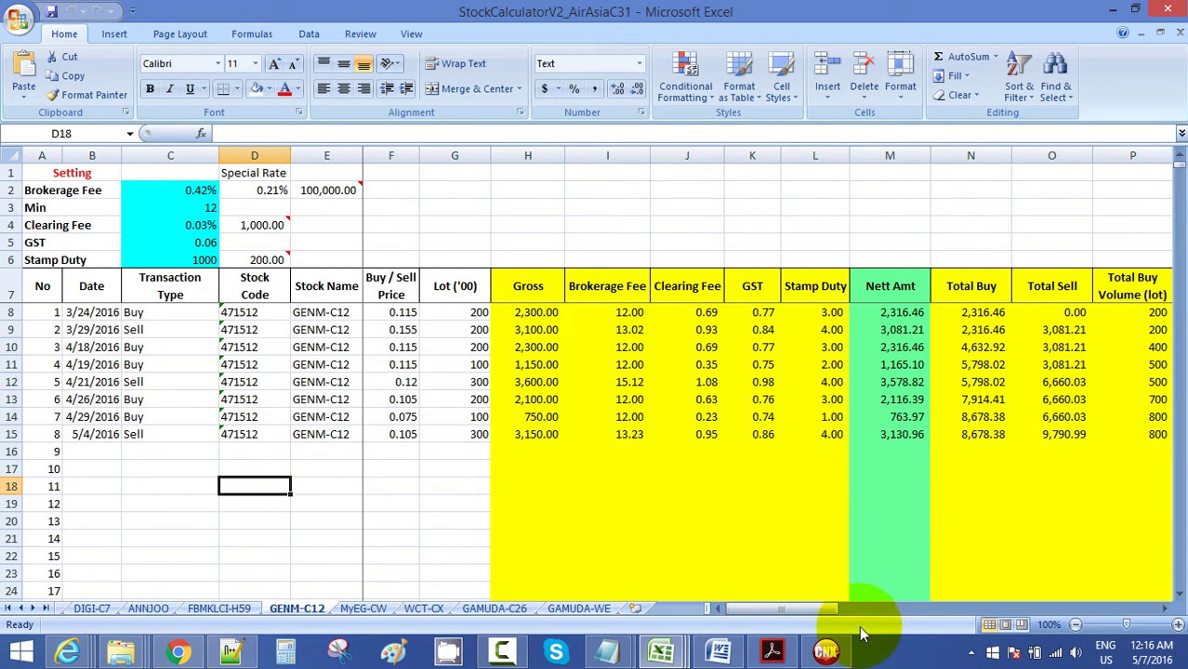
{"action": "left_click_drag", "start_coordinate": [807, 608], "coordinate": [923, 639]}
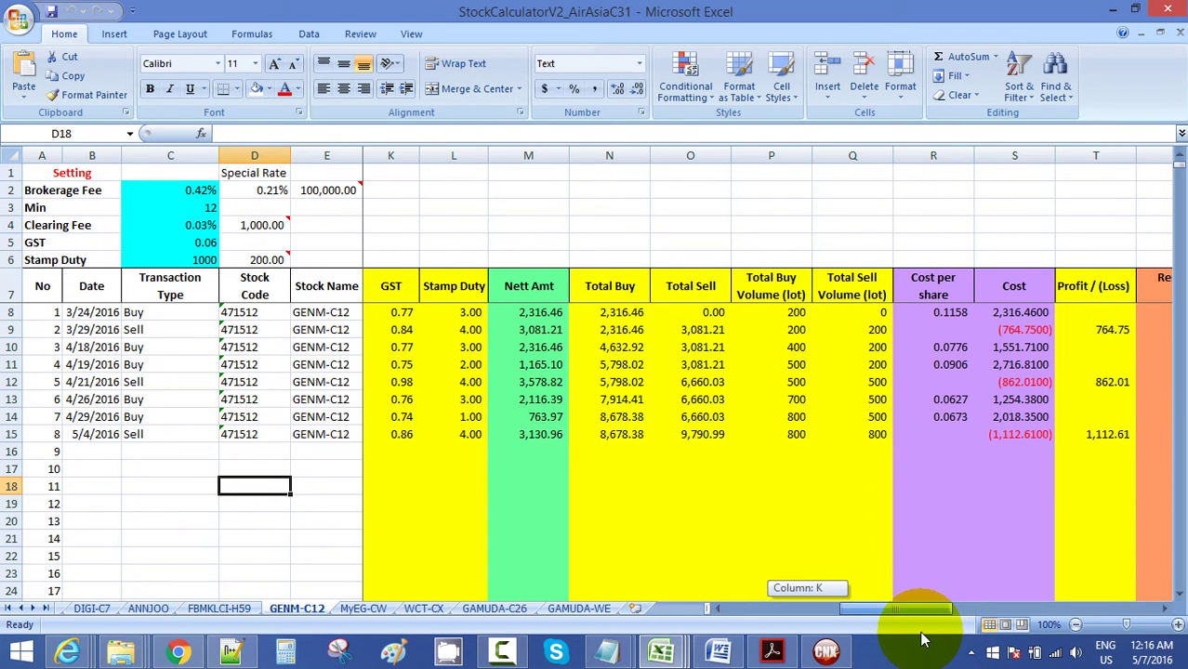
{"action": "left_click_drag", "start_coordinate": [923, 639], "coordinate": [753, 637]}
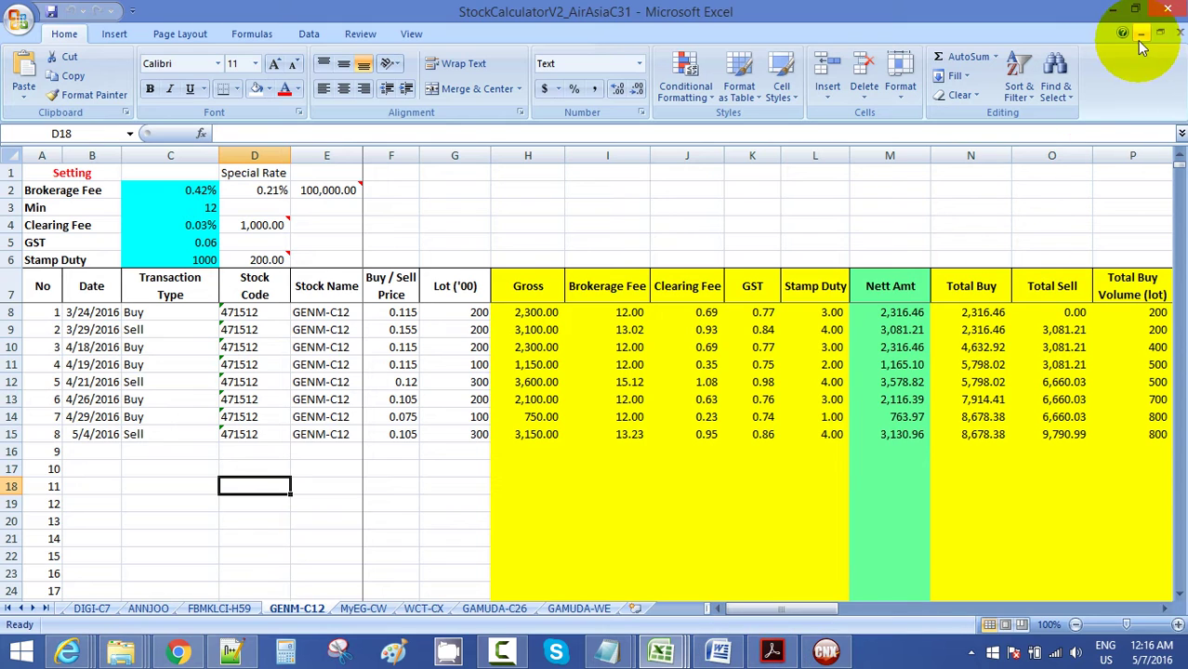
{"action": "left_click", "coordinate": [1115, 9]}
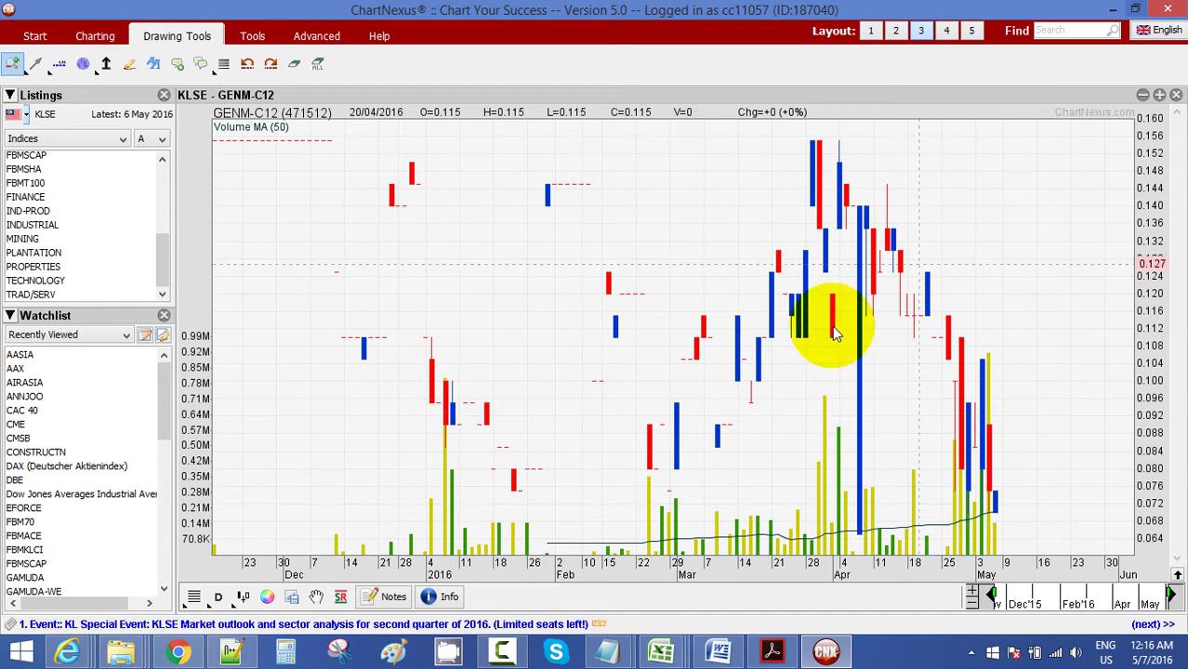
Step: Switch to the Notepad outline and highlight its topics 检讨, 走势 and 户口 one after another
{"action": "left_click", "coordinate": [609, 655]}
{"action": "left_click", "coordinate": [750, 546]}
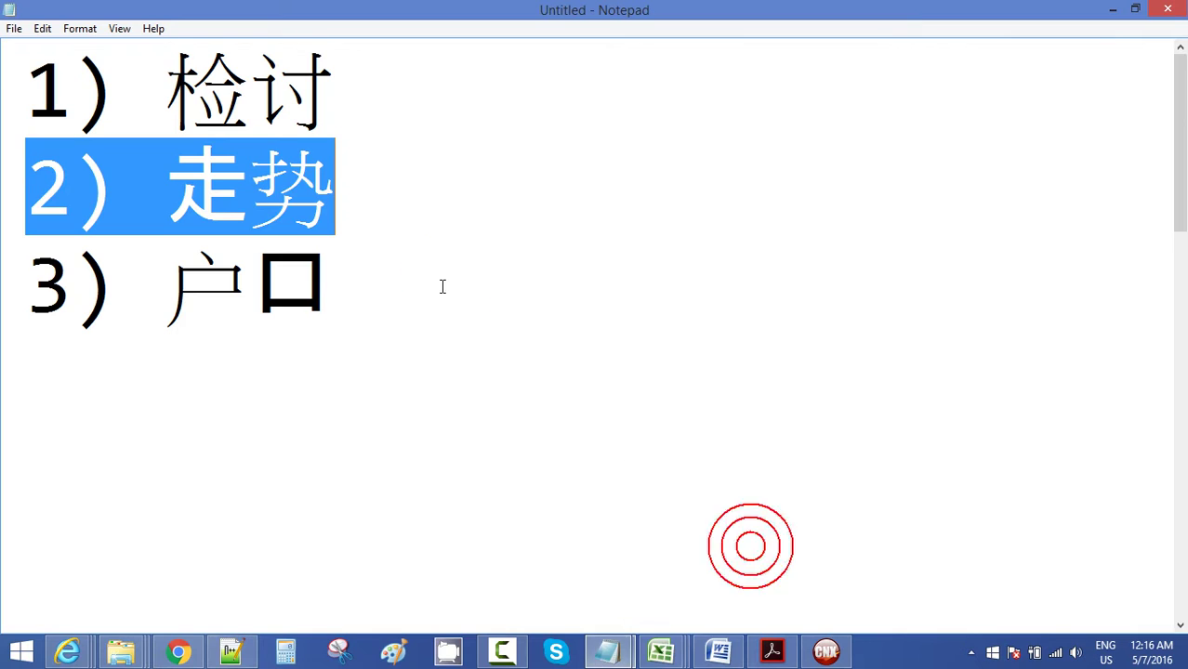
{"action": "left_click", "coordinate": [451, 270]}
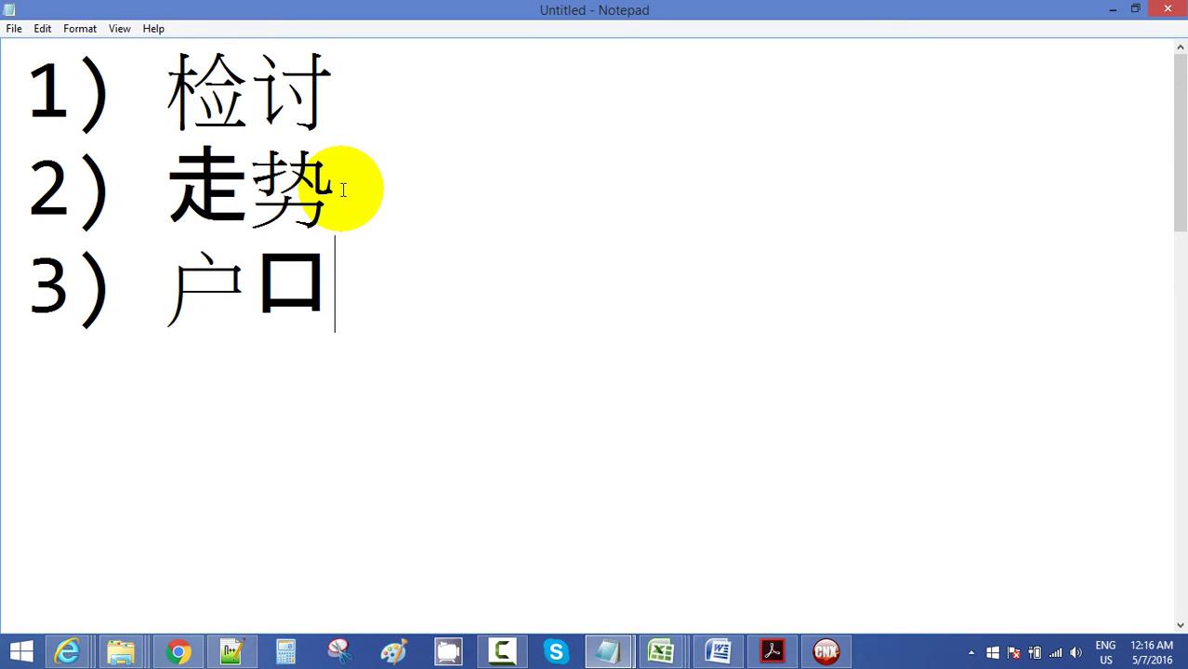
{"action": "left_click_drag", "start_coordinate": [376, 106], "coordinate": [164, 100]}
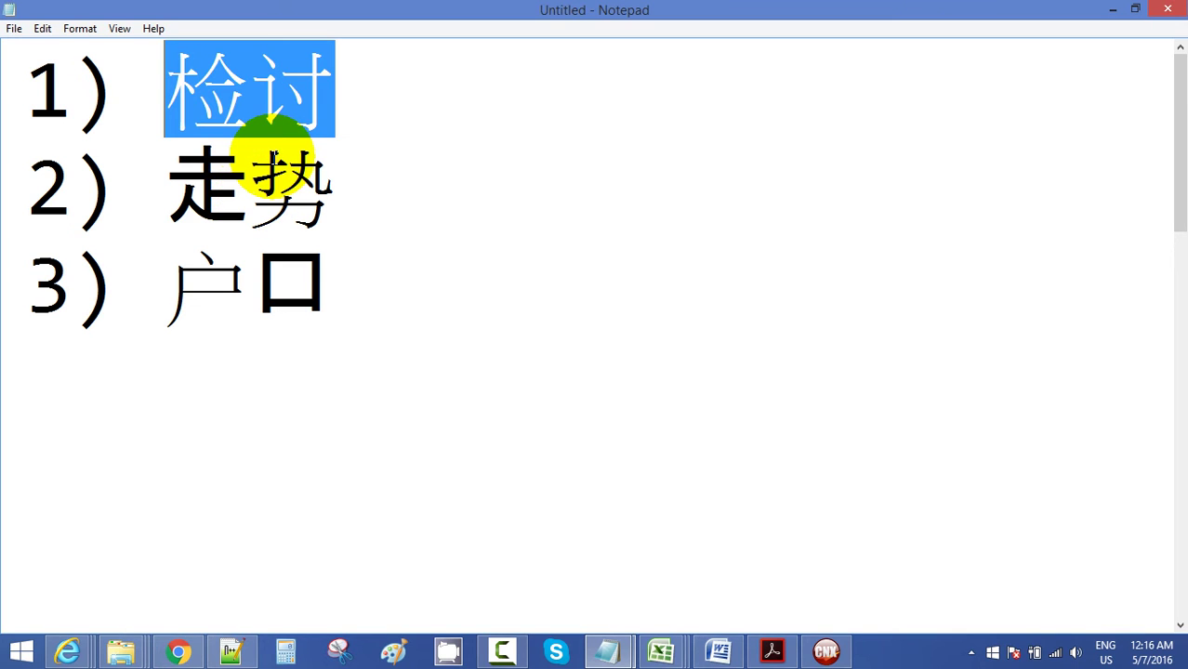
{"action": "left_click_drag", "start_coordinate": [181, 202], "coordinate": [335, 196]}
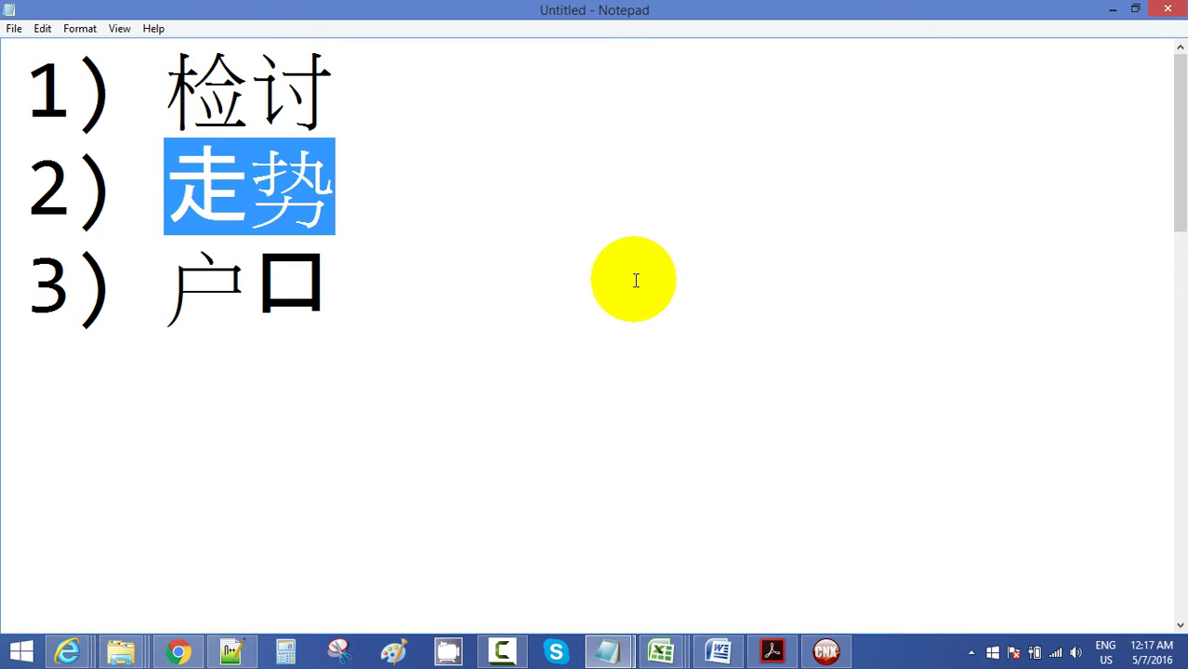
{"action": "left_click", "coordinate": [696, 275]}
{"action": "left_click_drag", "start_coordinate": [174, 305], "coordinate": [399, 287]}
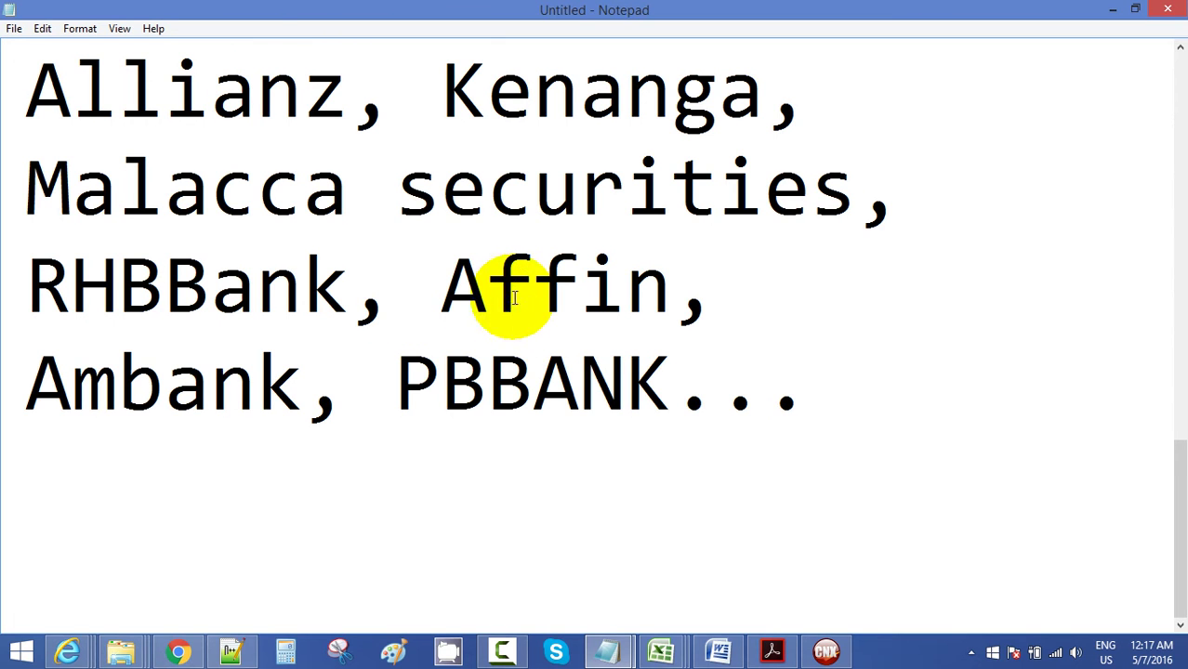
Step: Bring the list of brokers into view, highlight it from MBB to PBBANK, and clear the selection
{"action": "scroll", "coordinate": [534, 340], "scroll_direction": "up", "scroll_amount": 1}
{"action": "scroll", "coordinate": [533, 340], "scroll_direction": "down", "scroll_amount": 1}
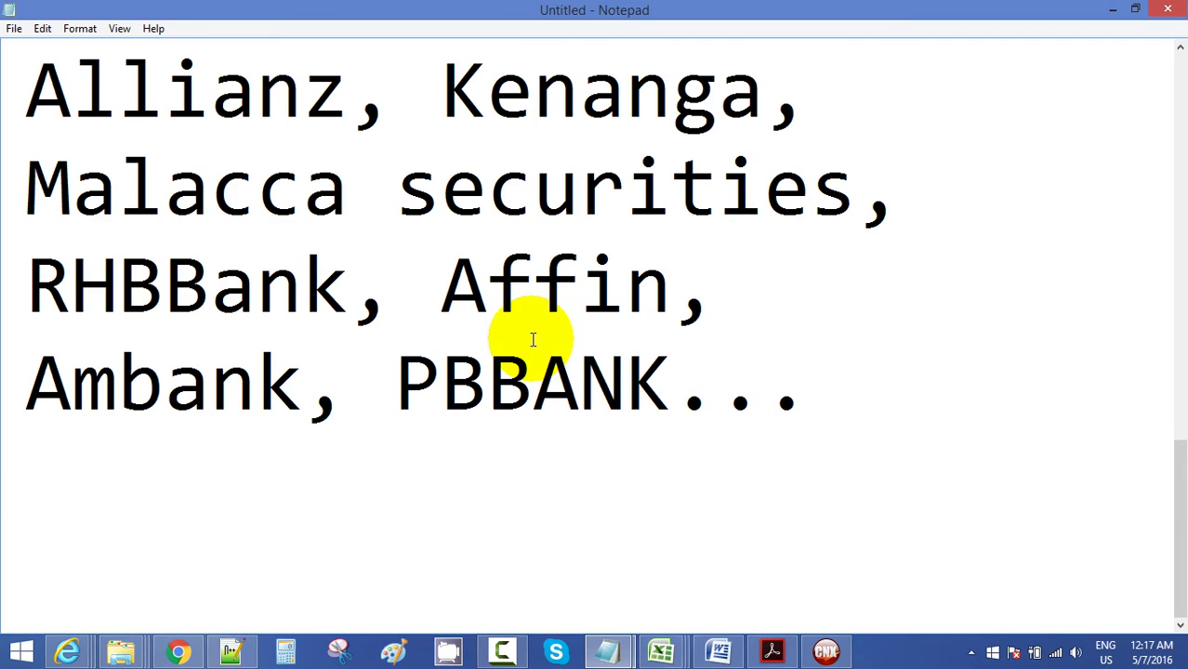
{"action": "scroll", "coordinate": [1166, 51], "scroll_direction": "up", "scroll_amount": 1}
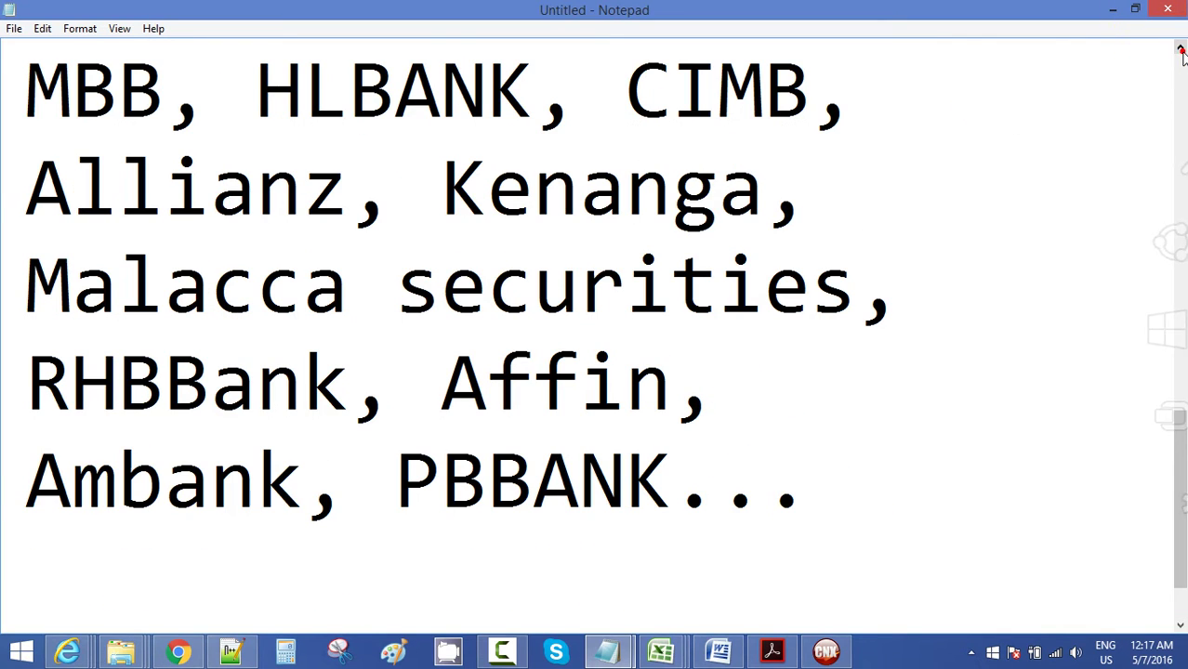
{"action": "left_click_drag", "start_coordinate": [37, 88], "coordinate": [935, 468]}
{"action": "left_click", "coordinate": [945, 451]}
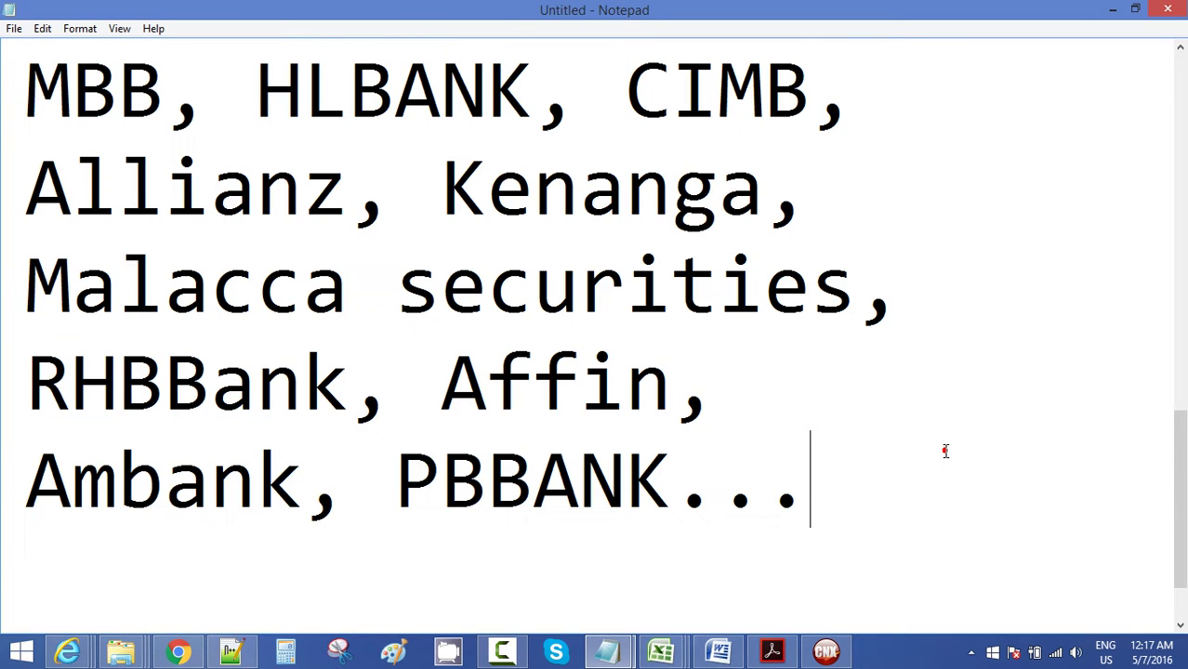